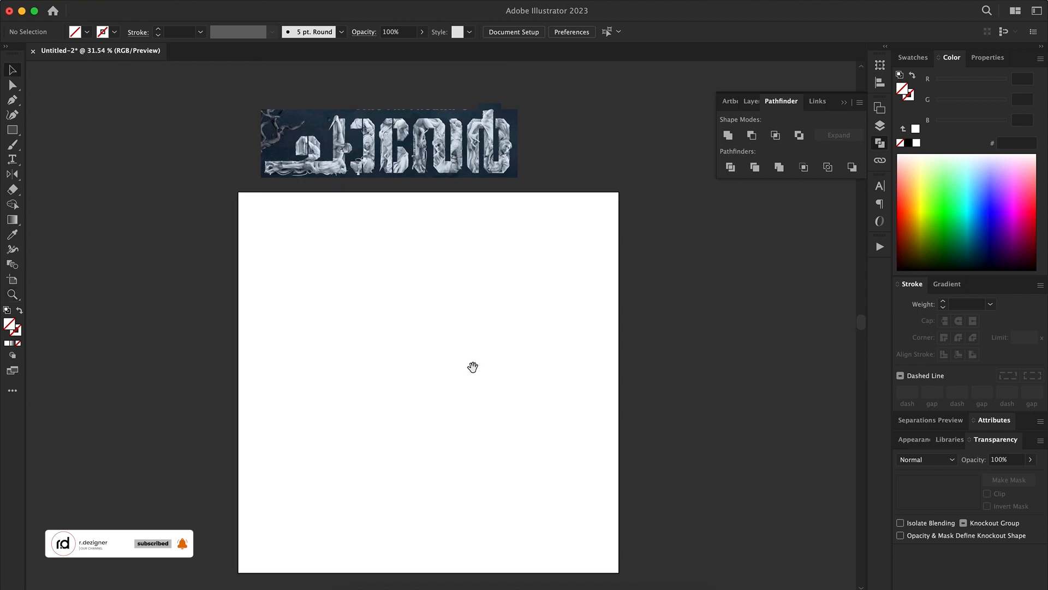
Place a copy of the lettering reference image in the middle of the artboard and enlarge it to about 776 px wide
left_click_drag(408, 137, 447, 380)
key("super+t")
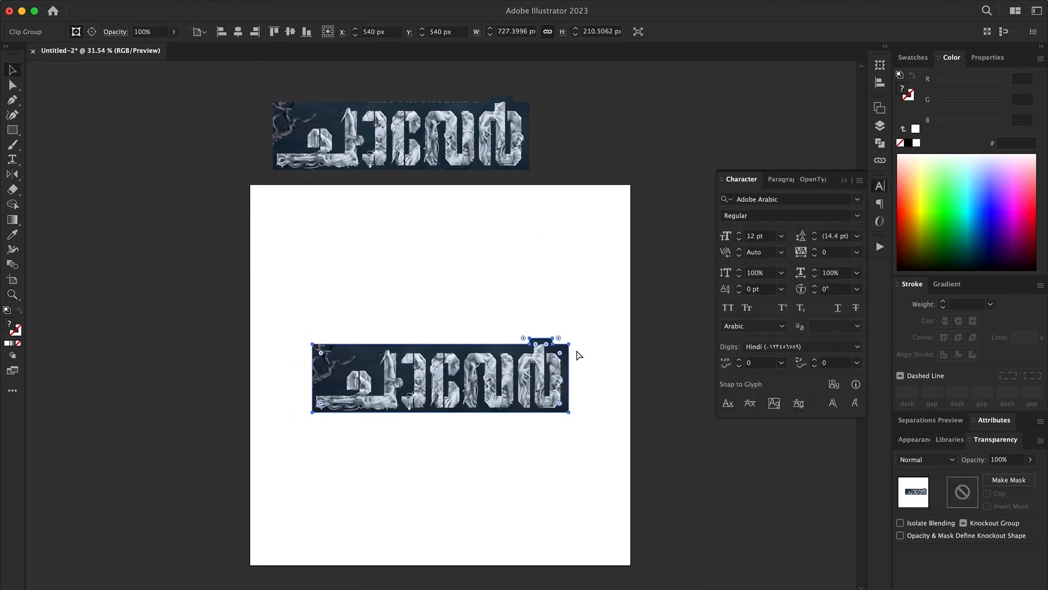
left_click_drag(568, 412, 577, 415)
key("super+t")
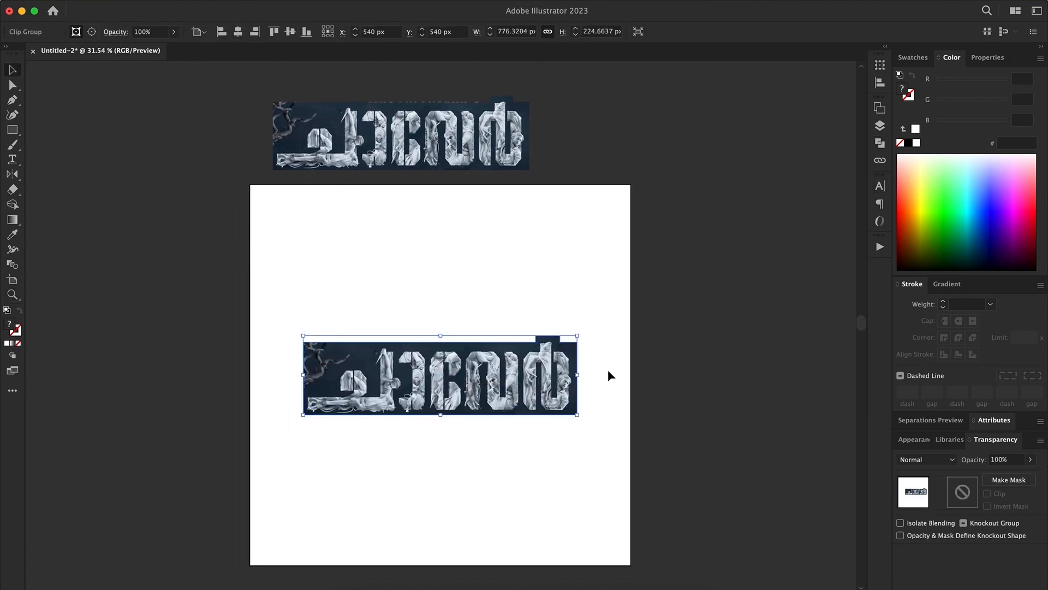
Draw a black-filled horizontal bar over the base stroke of the first letter in the reference image
left_click(880, 125)
key("z")
left_click_drag(467, 419, 487, 483)
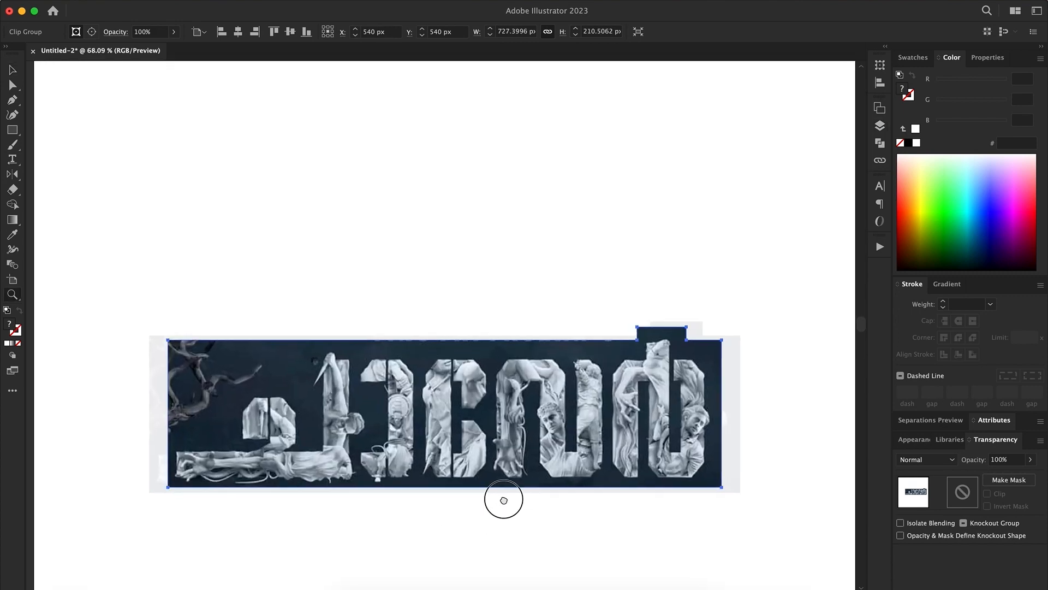
key("m")
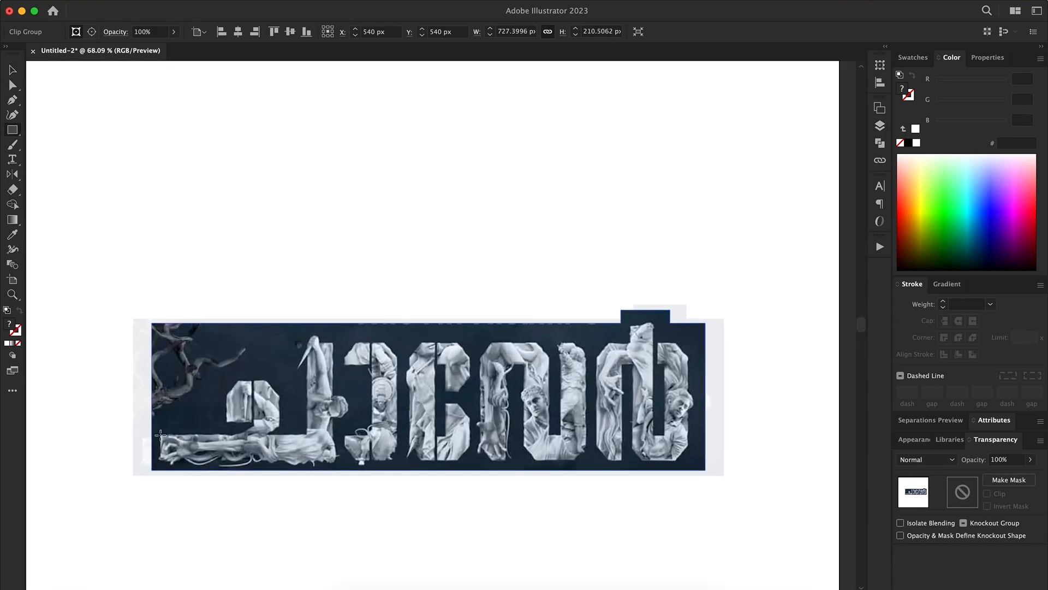
left_click_drag(329, 461, 364, 352)
left_click(908, 142)
Add an upright copy of the base bar and align it with the bar's right and bottom edges
scroll(215, 430, "up", 5)
key("v")
key("e")
left_click_drag(462, 331, 413, 413)
key("v")
left_click(334, 460, "shift")
left_click(335, 460)
left_click(624, 33)
left_click(573, 32)
left_click(414, 219)
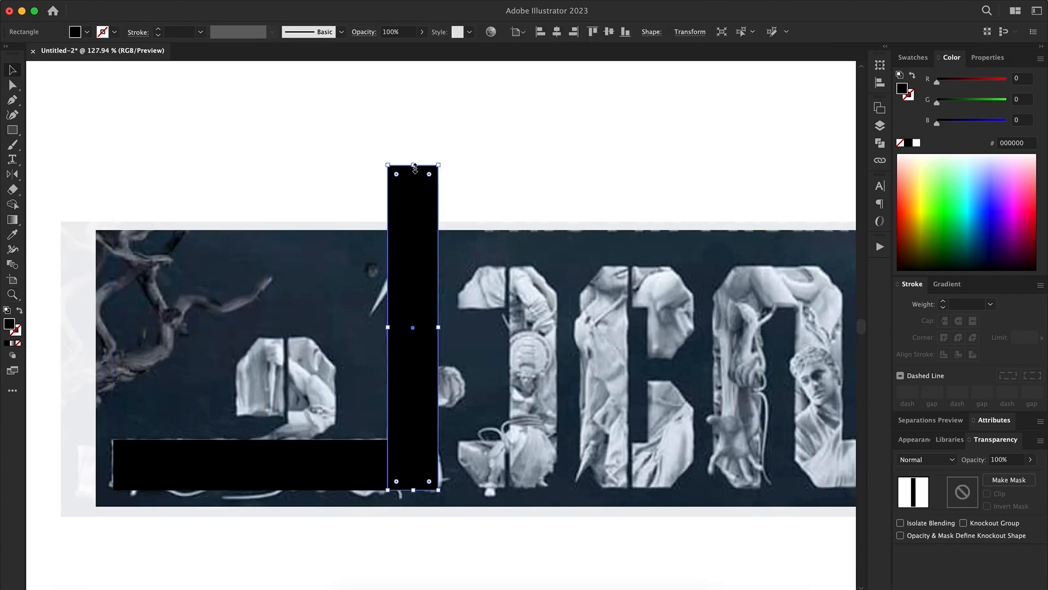
Shorten the upright bar to the letter's height and duplicate it over the word's other vertical strokes
left_click_drag(413, 165, 417, 265)
left_click_drag(405, 379, 399, 309)
left_click_drag(435, 344, 378, 357)
left_click_drag(409, 335, 736, 368)
key("super+z")
left_click(428, 342)
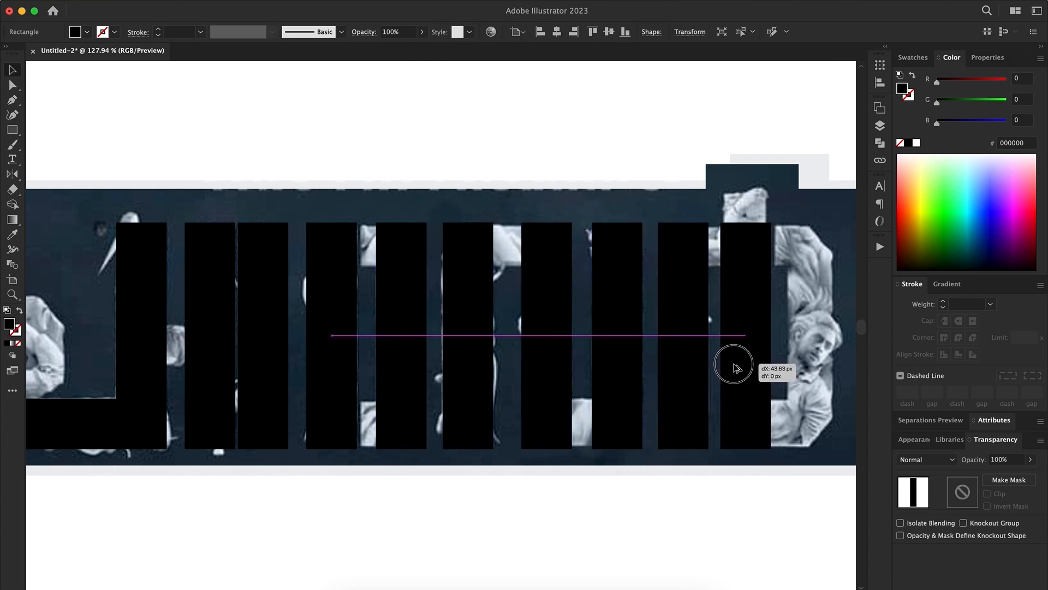
Extend the last letter's bar upward and duplicate it over that letter's right stroke
left_click_drag(746, 201, 746, 186)
left_click_drag(756, 374, 820, 375)
Duplicate a pair of adjacent upright bars over the first letter's small inner block
key("z")
left_click_drag(660, 366, 470, 377)
left_click_drag(273, 377, 337, 393)
key("v")
left_click_drag(411, 392, 285, 390)
left_click(227, 376, "shift")
left_click_drag(574, 393, 356, 400)
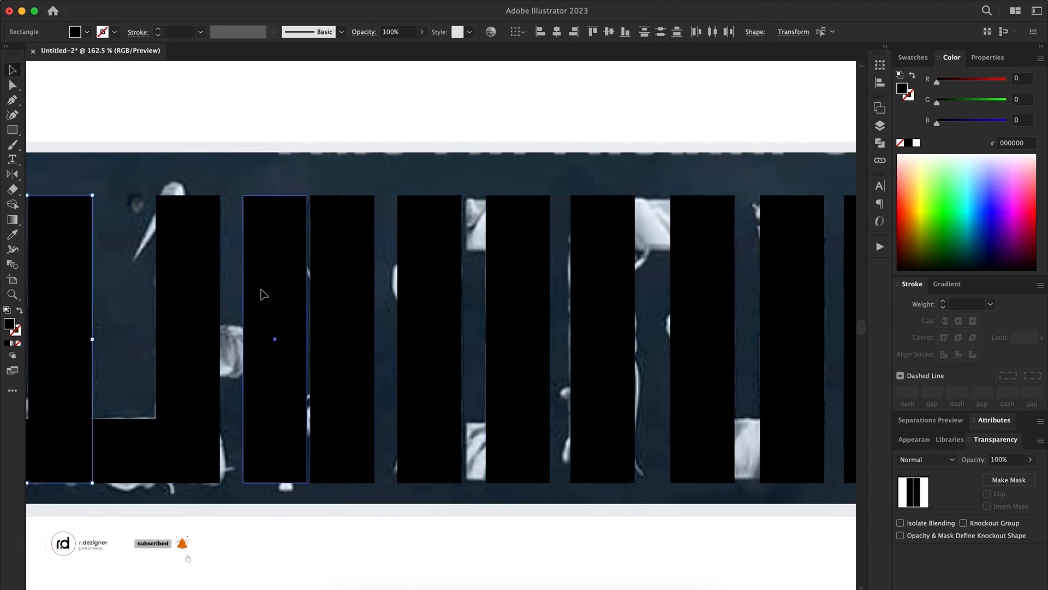
Lay a horizontal copy of a bar across the top of the third letter and trim it to the right bar's outer edge
left_click_drag(261, 289, 405, 211)
left_click_drag(455, 111, 240, 229)
key("super+z")
left_click_drag(447, 257, 664, 234)
left_click(519, 311, "shift")
left_click(519, 311)
left_click(566, 225)
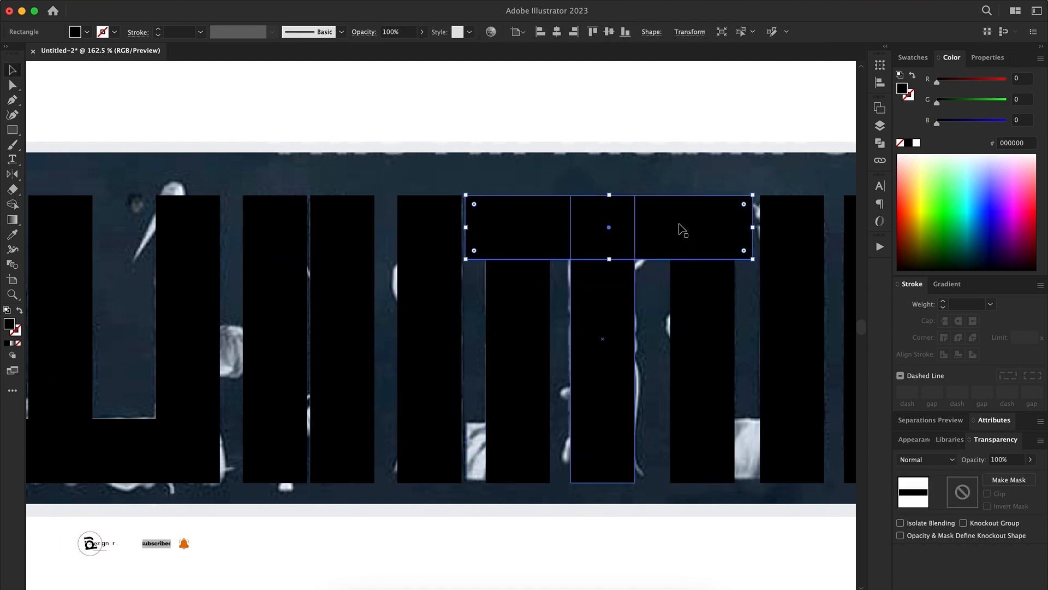
left_click_drag(753, 227, 549, 231)
Duplicate the third letter's top connector block and align the copy with the bottom of its right bar
left_click_drag(542, 297, 475, 254)
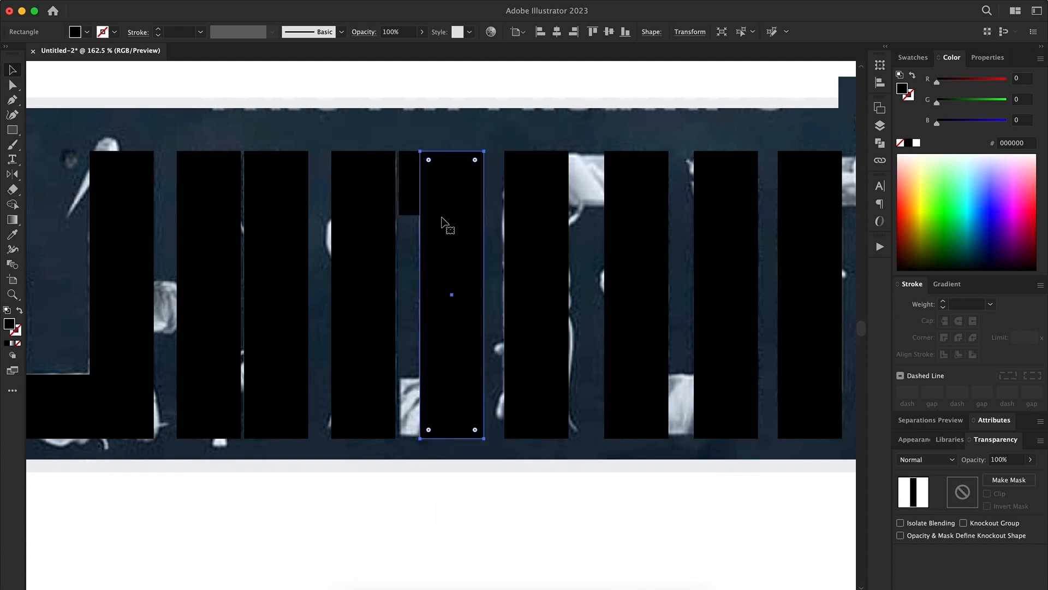
left_click_drag(415, 241, 415, 289)
left_click(452, 339, "shift")
left_click(453, 338)
left_click(625, 32)
left_click(474, 482)
Copy connector blocks to the joints of the fourth letter and to the top of the last letter's left strokes
left_click_drag(443, 207, 287, 248)
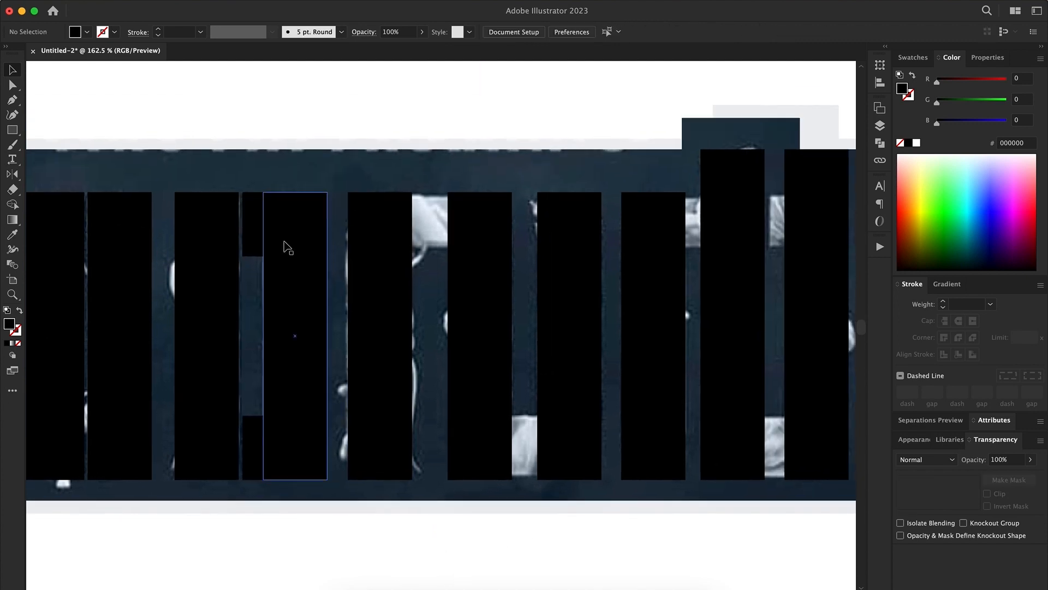
left_click_drag(260, 448, 492, 493)
left_click_drag(696, 489, 411, 499)
left_click_drag(157, 237, 380, 253)
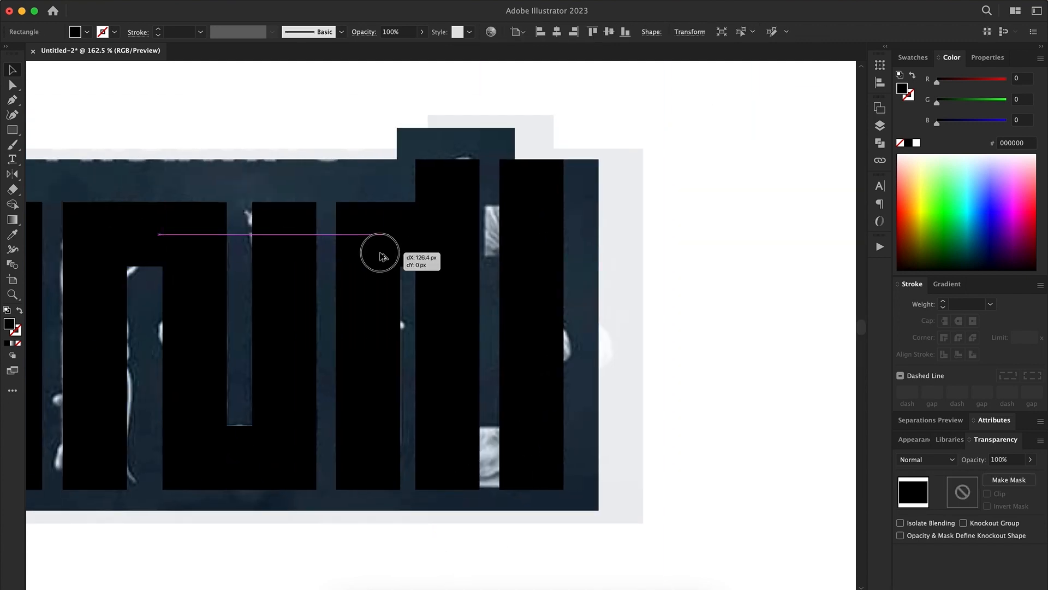
left_click_drag(557, 332, 651, 350)
key("super+z")
left_click_drag(463, 322, 645, 350)
key("super+z")
Add connector blocks at the top and bottom of the last letter's right bar and stretch the lower one toward the middle bar
left_click_drag(405, 238, 525, 242)
left_click_drag(569, 233, 555, 233)
key("super+shift+a")
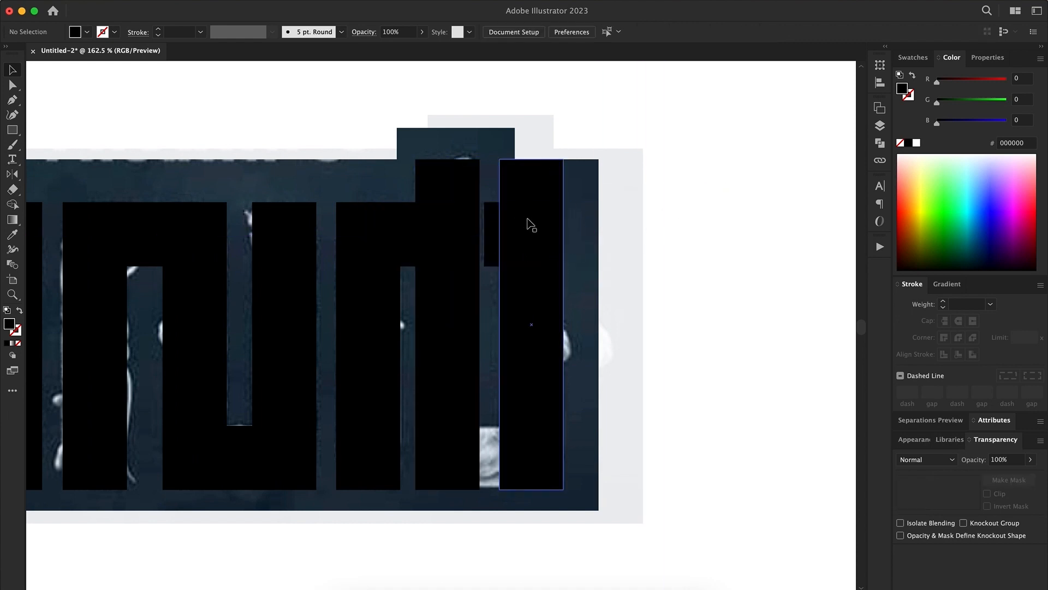
left_click(549, 374, "shift")
left_click_drag(508, 426, 480, 457)
left_click(635, 398)
left_click(492, 458)
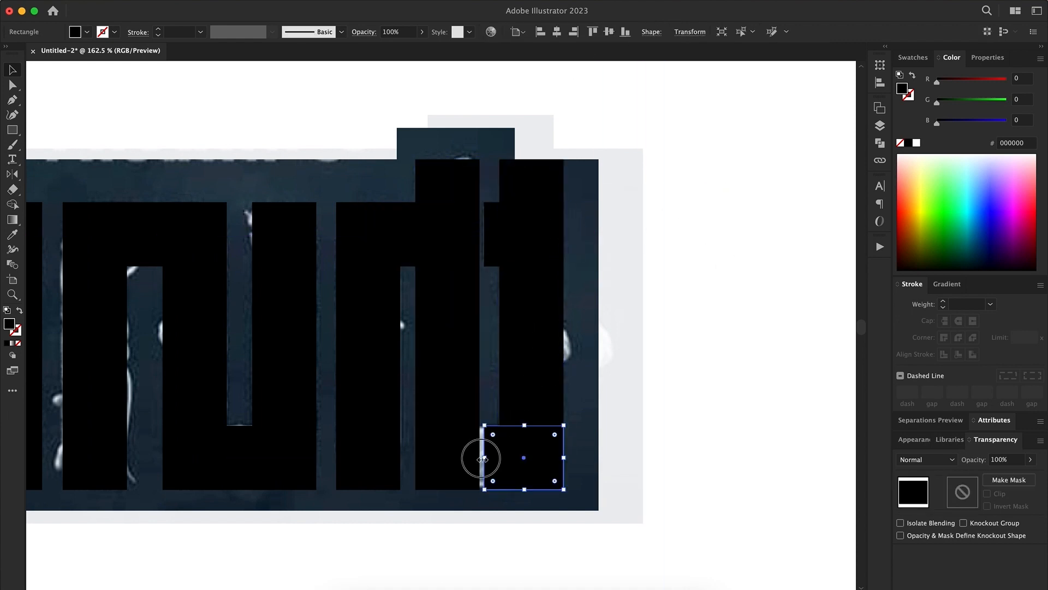
left_click(635, 458)
Shorten the pair of bars over the first letter's small inner block to match its height
left_click_drag(697, 411, 532, 434)
left_click_drag(348, 349, 390, 350)
left_click_drag(103, 389, 243, 389)
left_click(273, 273)
left_click(358, 273, "shift")
left_click_drag(315, 224, 318, 347)
left_click_drag(371, 248, 243, 409)
left_click_drag(334, 348, 407, 355)
key("e")
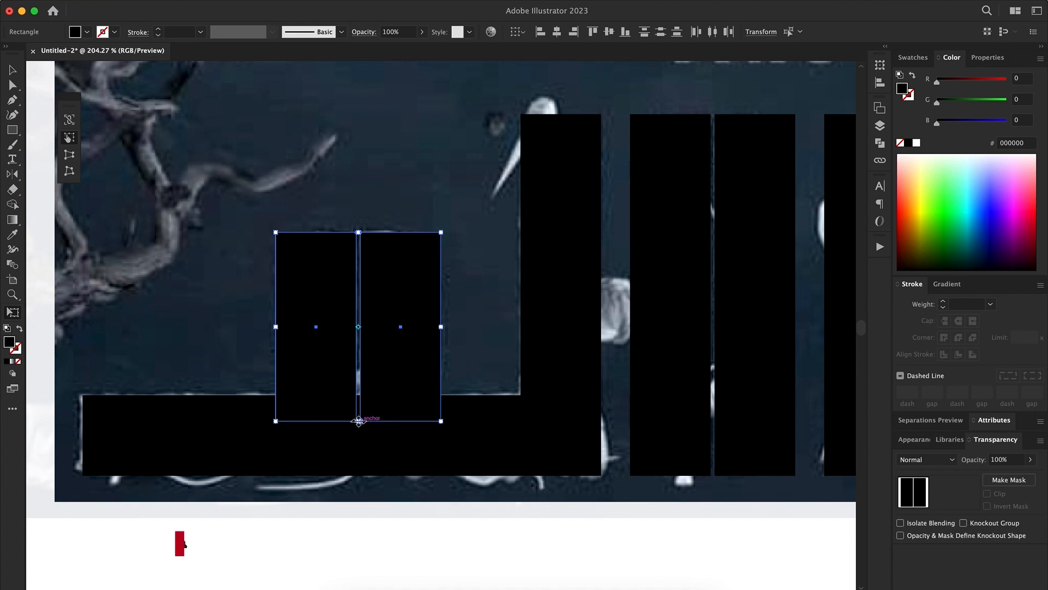
key("v")
Try chamfering all corners of the small block's left bar with a 16 px radius
left_click(352, 489)
left_click_drag(355, 474, 309, 475)
left_click(263, 382)
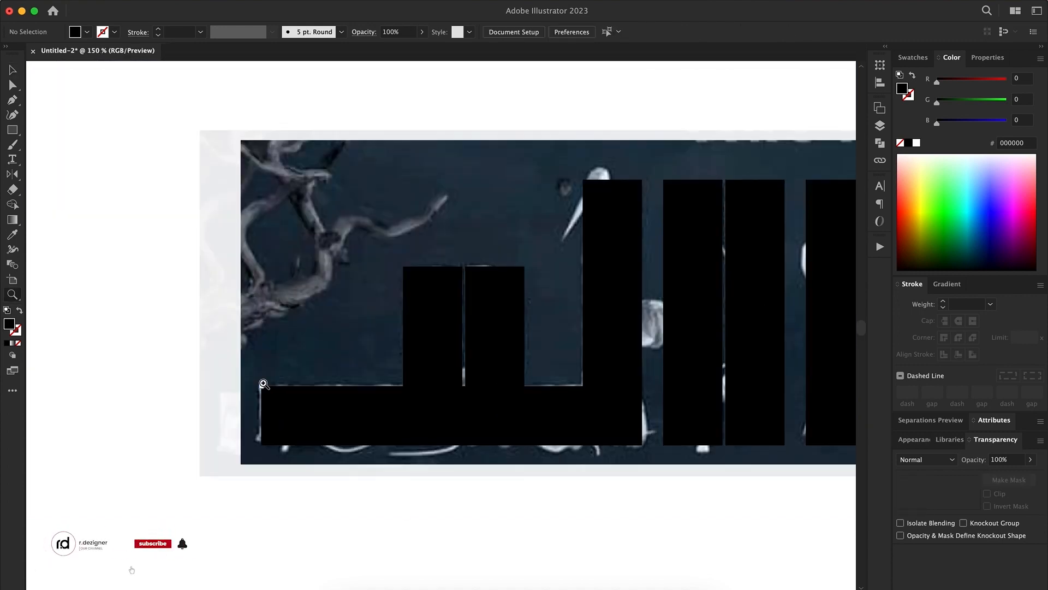
left_click_drag(432, 333, 273, 406)
left_click(273, 406)
left_click(520, 32)
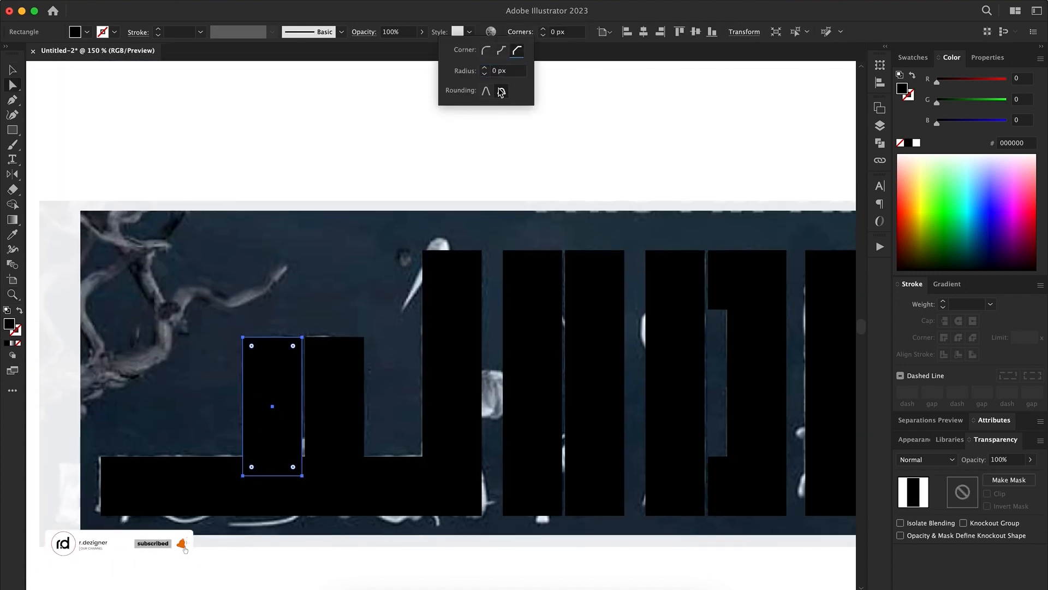
left_click(594, 86)
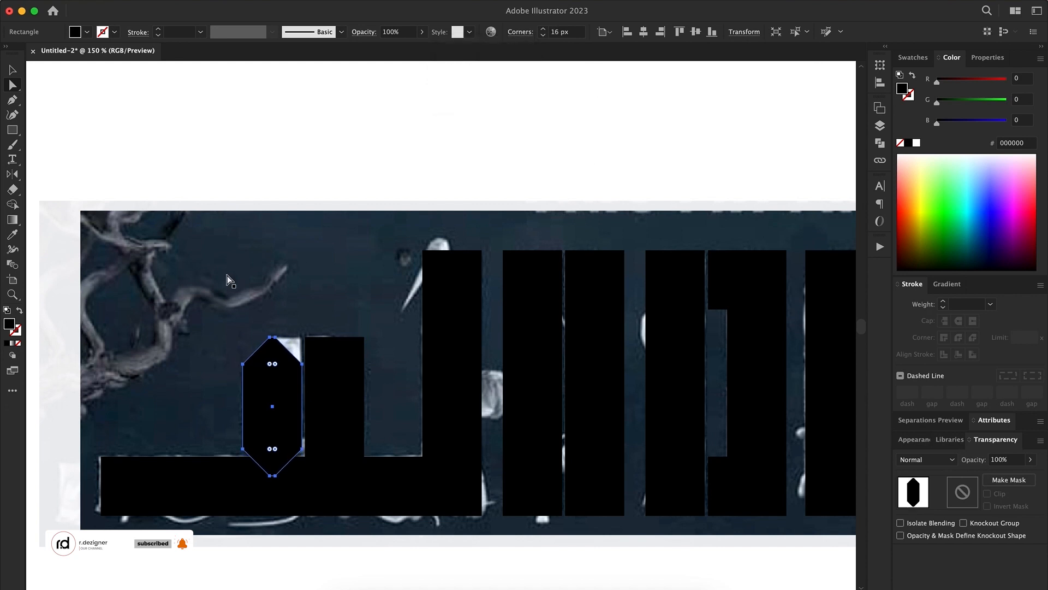
key("v")
key("super+z")
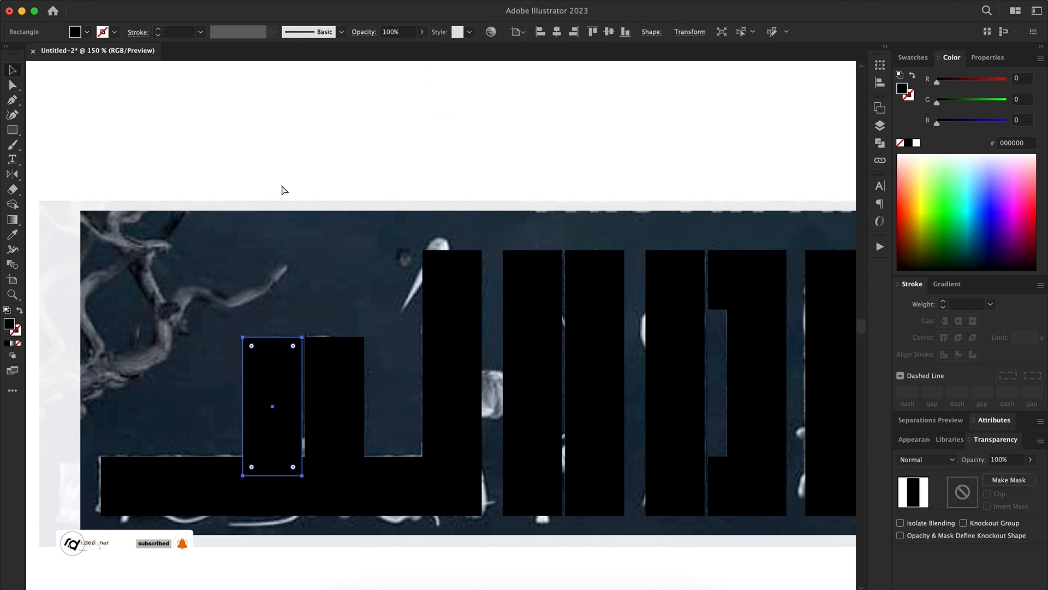
Turn the small block's left bar into an unfilled outline and draw a diagonal pen line across its upper-left corner
key("z")
mouse_move(184, 398)
left_mouse_down()
mouse_move(290, 468)
mouse_move(489, 476)
left_mouse_up()
left_click_drag(489, 476, 424, 424)
key("shift+x")
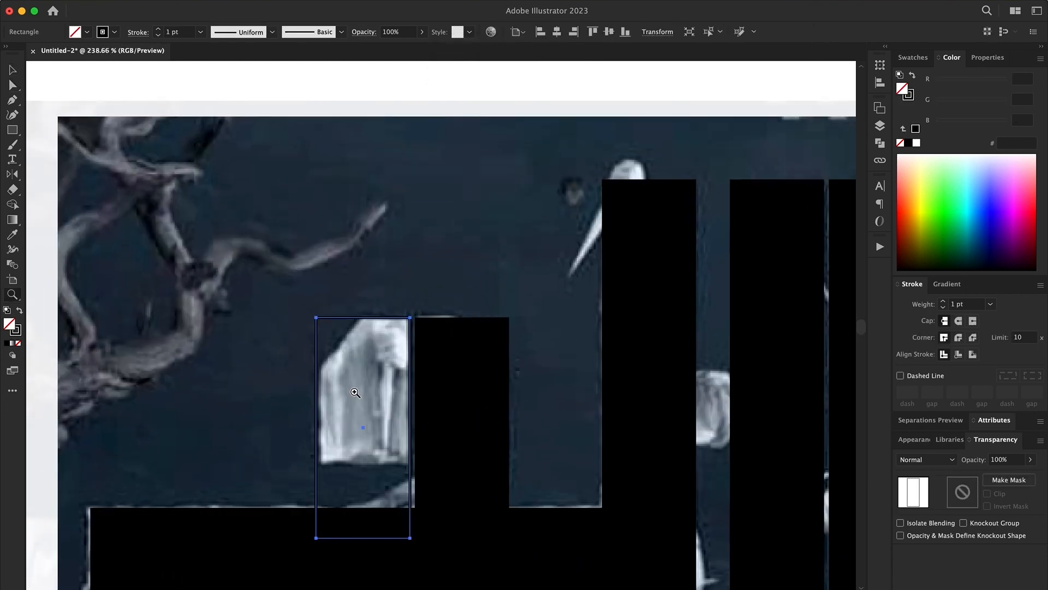
left_click(308, 378)
left_click(384, 293)
Divide off the bar's upper-left corner along the diagonal line, delete it, and raise the bar's bottom edge to the sculpture's end
key("v")
left_click(385, 319, "shift")
left_click(880, 143)
left_click(730, 167)
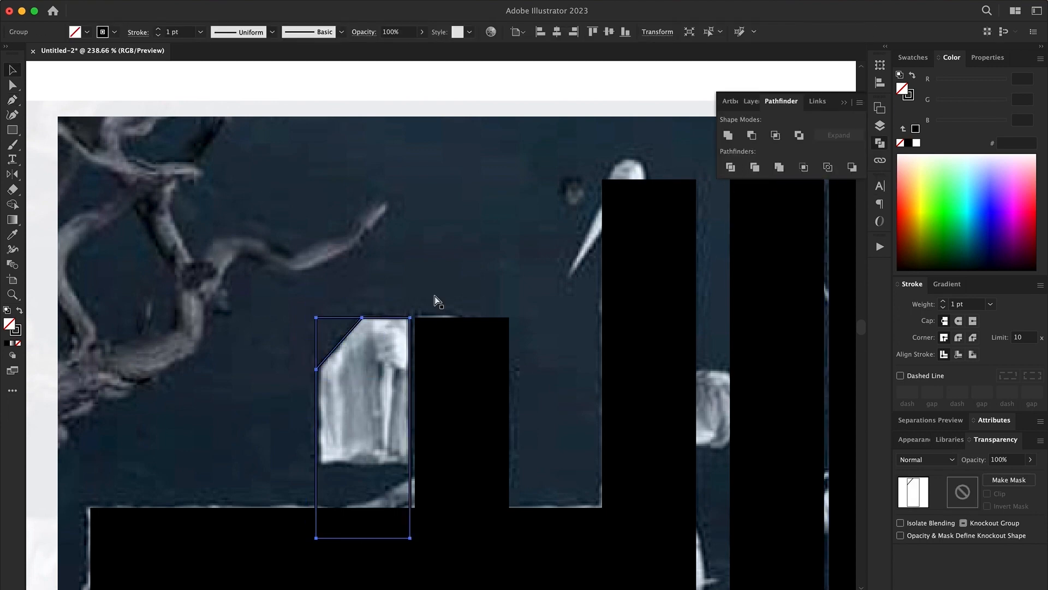
key("shift+super+g")
left_click(340, 319)
key("Delete")
left_click(383, 319)
left_click(391, 292)
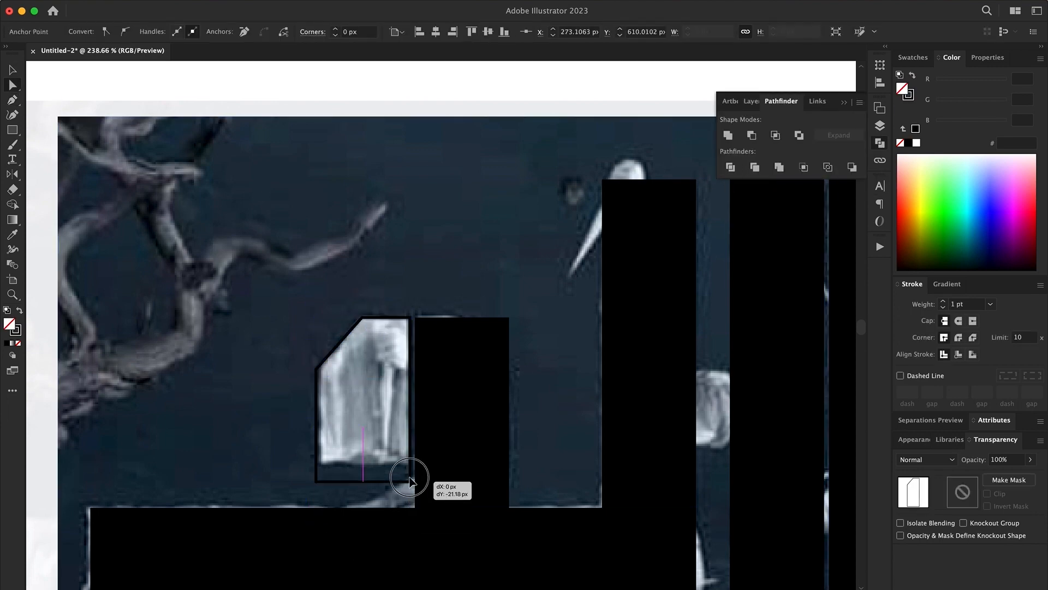
Chamfer the small block's upper-right corner with a 21 px radius and refill its left piece with black
left_click(487, 335)
left_click(507, 320)
left_click(312, 32)
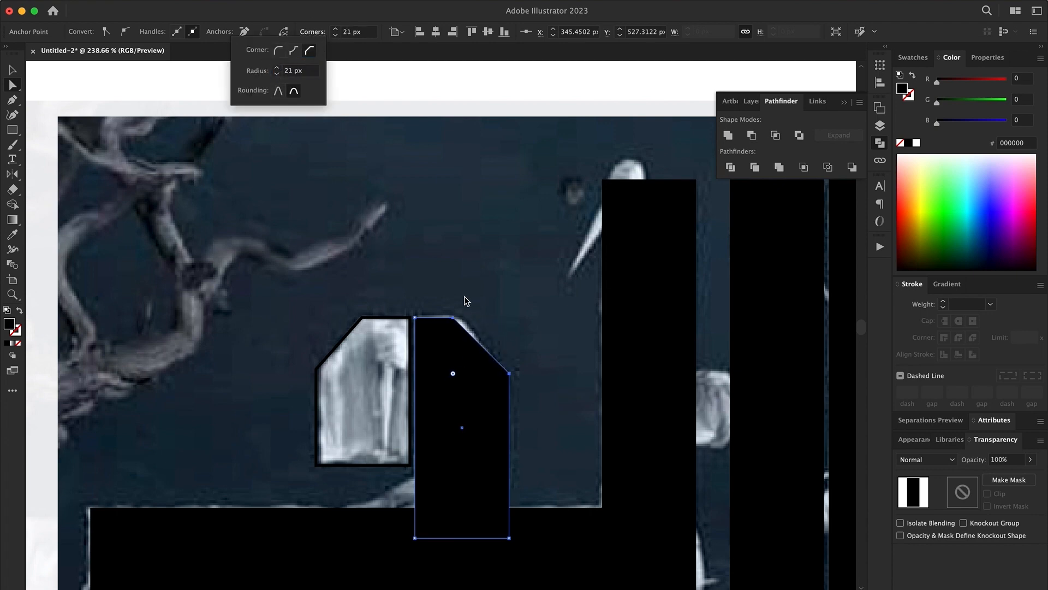
left_click(378, 318)
key("shift+x")
key("v")
Raise the bottom edge of the small block's right bar above the base bar
scroll(453, 314, "down", 5)
left_click(453, 313)
key("a")
left_click(472, 405)
left_click_drag(378, 403, 378, 340)
left_click_drag(471, 352, 470, 352)
Draw a slanted four-sided connector with the Pen tool between the small block's right bar and the base bar
key("p")
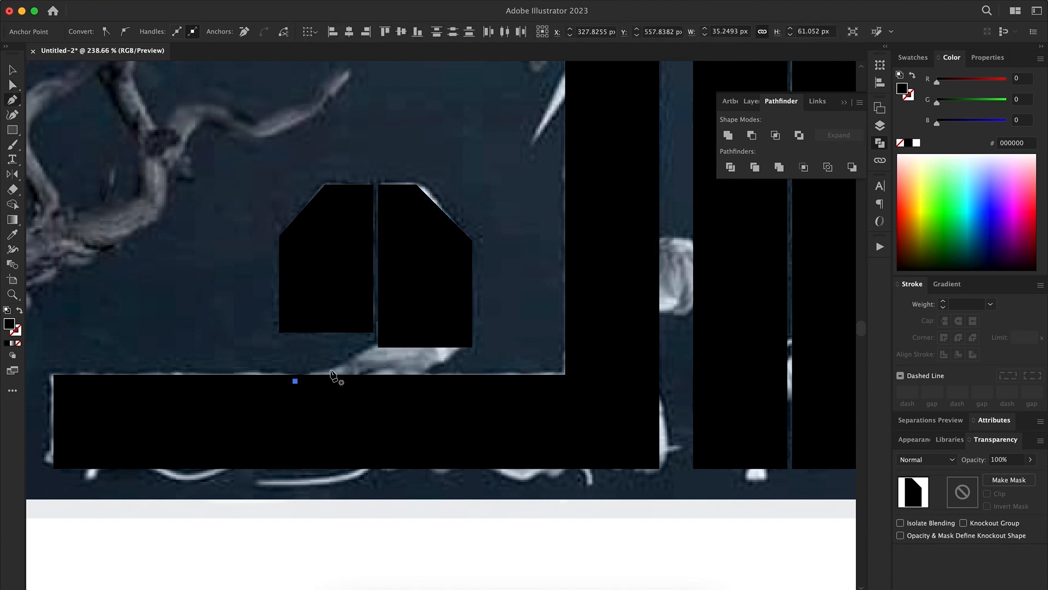
left_click(394, 332)
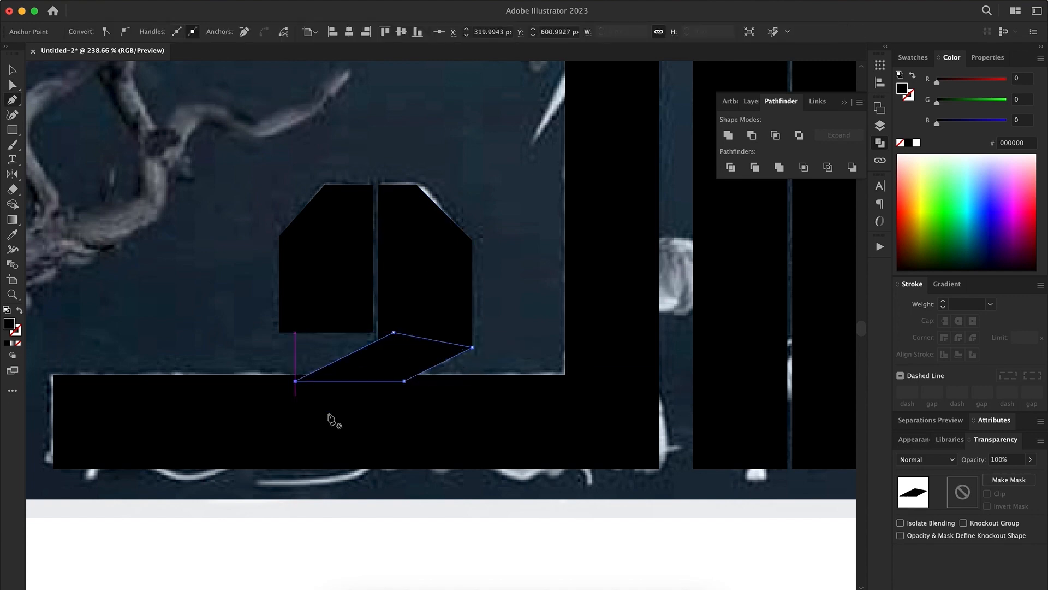
left_click(334, 423, "super")
left_click_drag(415, 445, 376, 449)
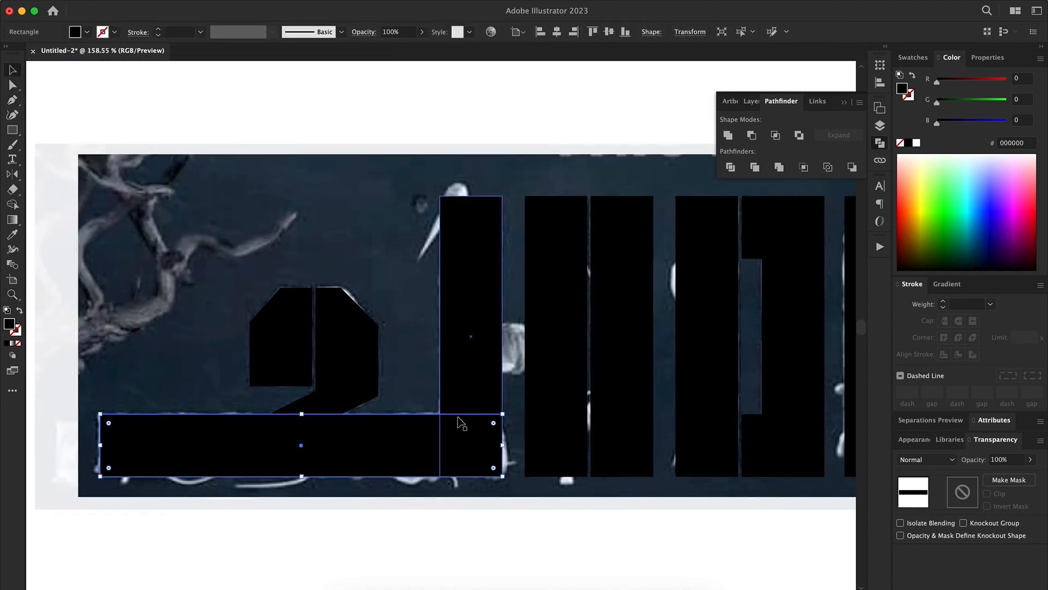
Shorten the second letter's left bar to a top block and chamfer its upper-left corner with a radius of about 17 px
left_click_drag(487, 415, 348, 419)
left_click(436, 235)
key("a")
left_click_drag(459, 188, 387, 309)
key("super+z")
left_click(387, 481)
left_click_drag(449, 481, 452, 256)
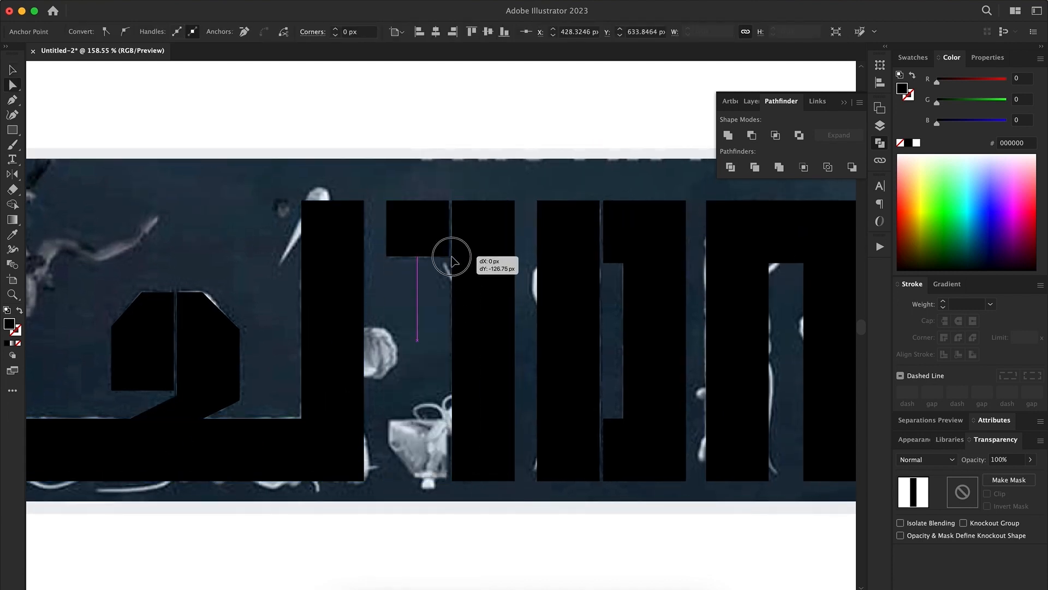
left_click(313, 33)
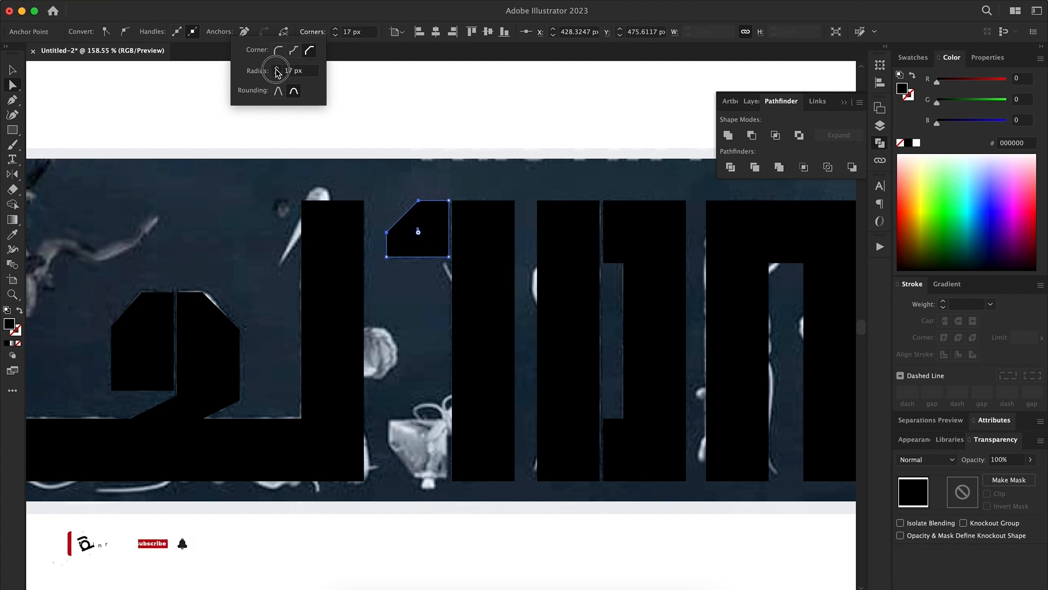
left_click(277, 75)
Duplicate the chamfered block downward, reflect the copy vertically, and align it with the bottom of the second letter's right bar
left_click_drag(435, 238, 433, 438)
key("o")
key("Return")
left_click(443, 241)
key("Return")
key("v")
left_click(478, 393, "shift")
left_click(625, 31)
left_click(618, 98)
Chamfer the upper-right and lower-right corners of the second letter's right bar, using an outline view of it, and restore its black fill
left_click_drag(621, 327, 402, 323)
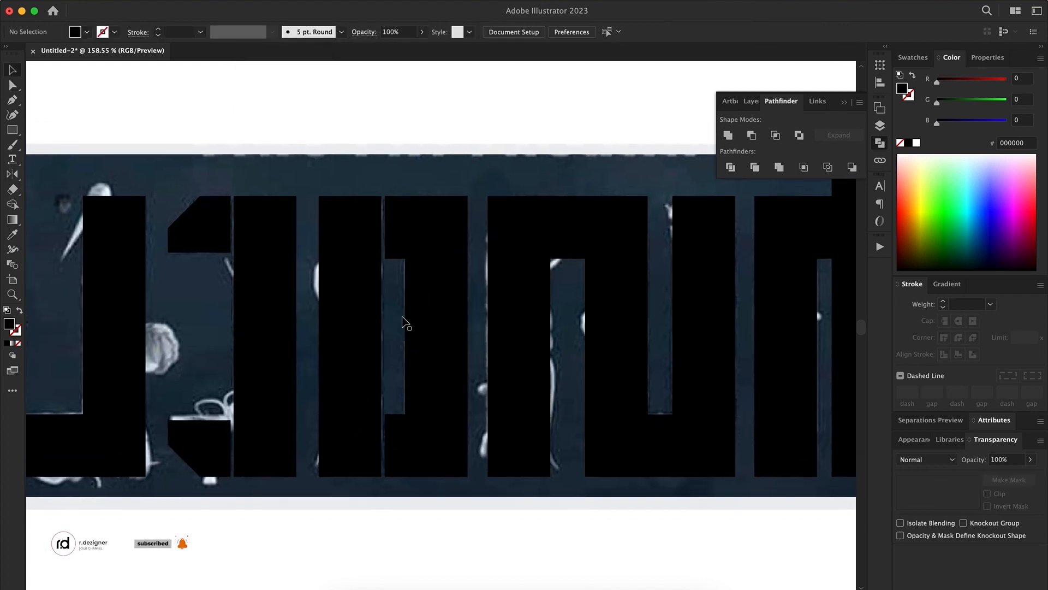
left_click(289, 247)
key("shift+x")
key("a")
left_click(312, 32)
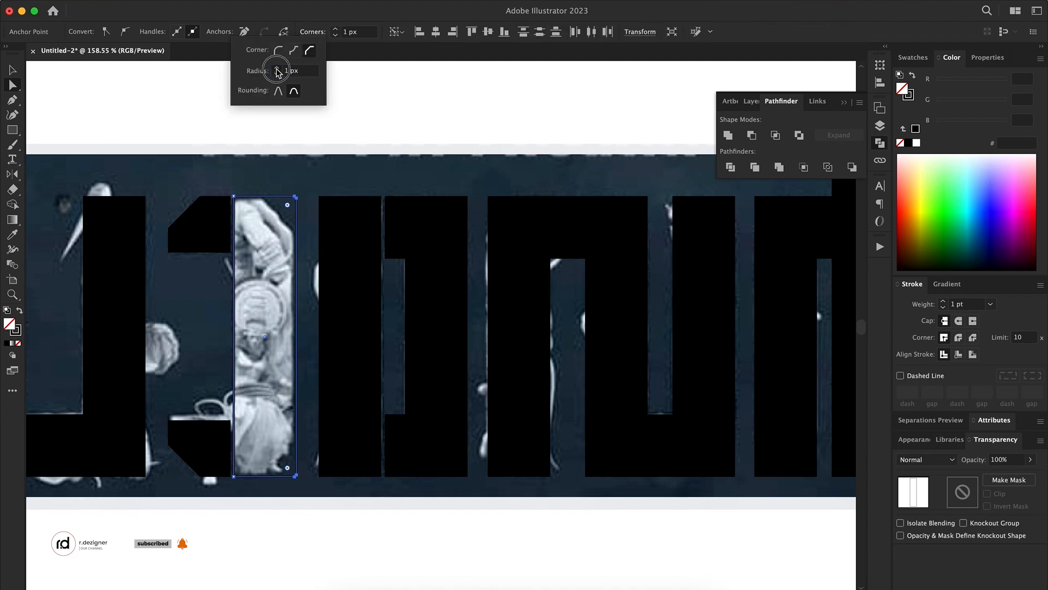
key("v")
key("shift+x")
Turn the third letter's left bar into an outline and unite its right bar with the two connector blocks
left_click_drag(284, 215, 332, 236)
left_click(407, 293)
key("shift+x")
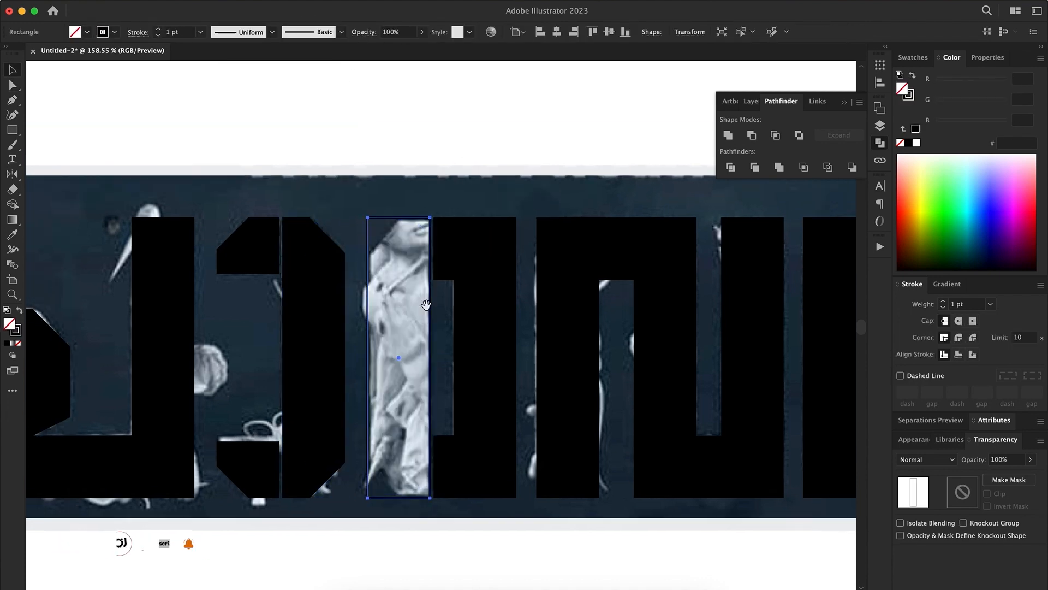
left_click(475, 327)
left_click(444, 251, "shift")
left_click(751, 135)
Delete the redundant anchor points of the third letter's united shape and chamfer its two right-hand corners
key("minus")
left_click(517, 280)
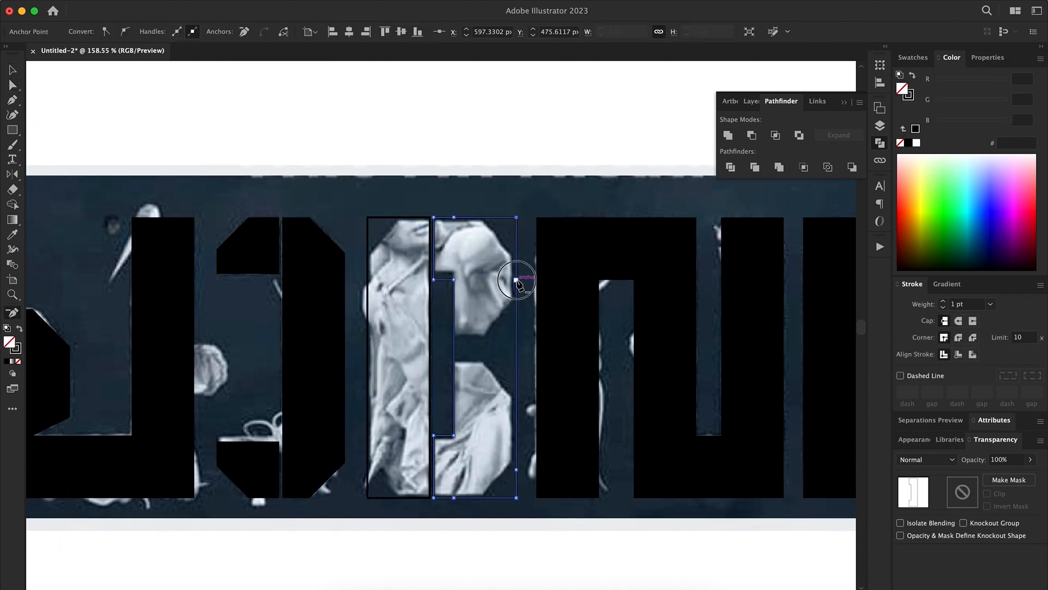
left_click(516, 280)
scroll(501, 303, "right", 2)
scroll(501, 303, "down", 1)
left_click(410, 189)
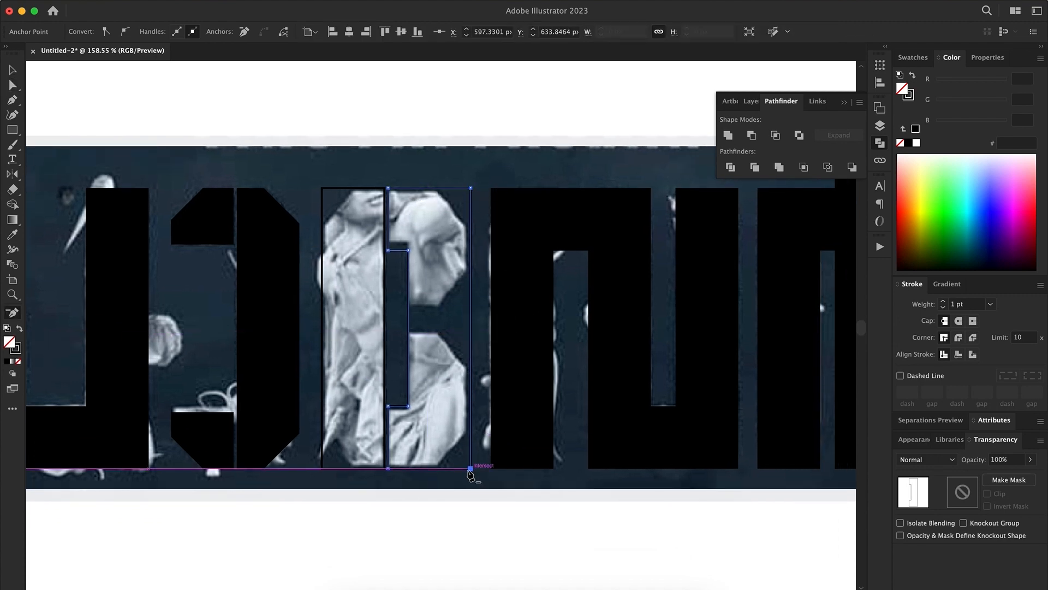
left_click(312, 32)
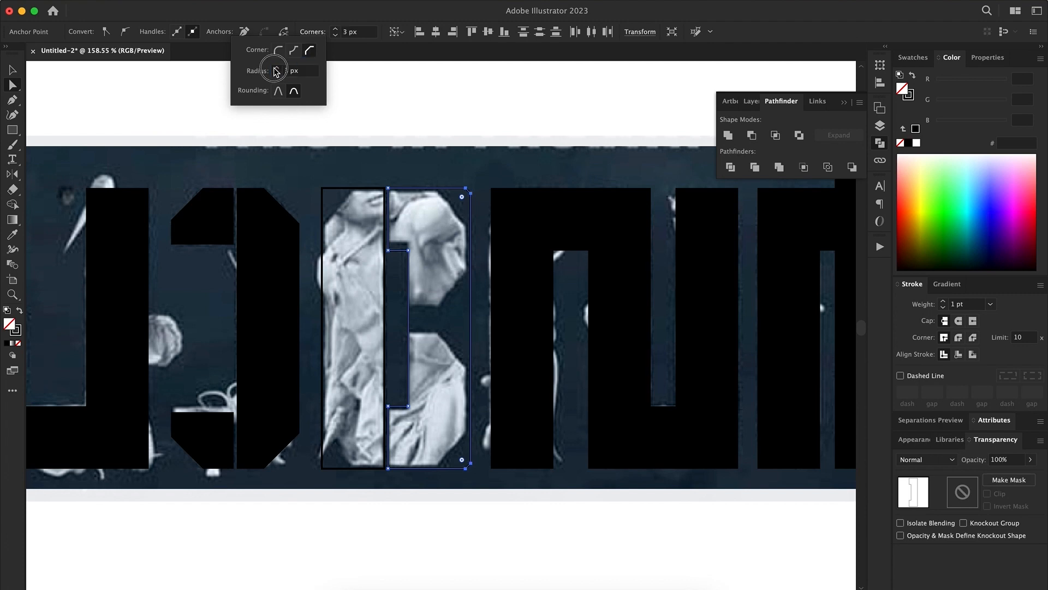
left_click(518, 326)
Draw a black horizontal rectangle over the gap in the middle of the third letter's right side
key("m")
left_click_drag(399, 307, 525, 335)
key("v")
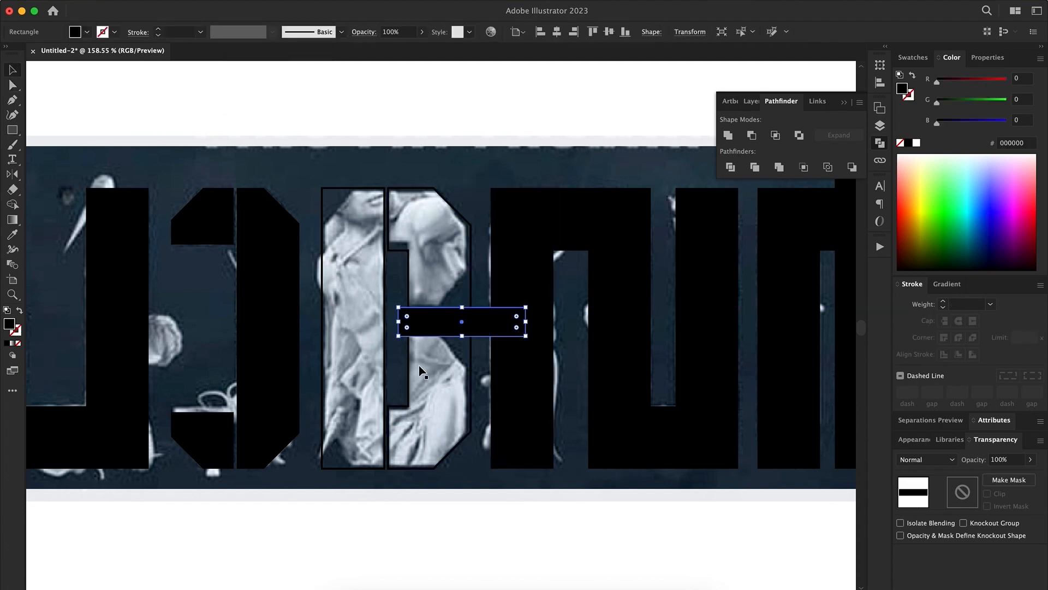
Vertically centre the black rectangle on the third letter's right shape, subtract it from that shape and show the result as an outline
left_click(409, 376, "shift")
left_click(409, 376)
left_click(611, 33)
left_click(571, 107)
left_click_drag(451, 332, 453, 327)
left_click(470, 295, "shift")
left_click(752, 135)
key("shift+x")
key("shift+x")
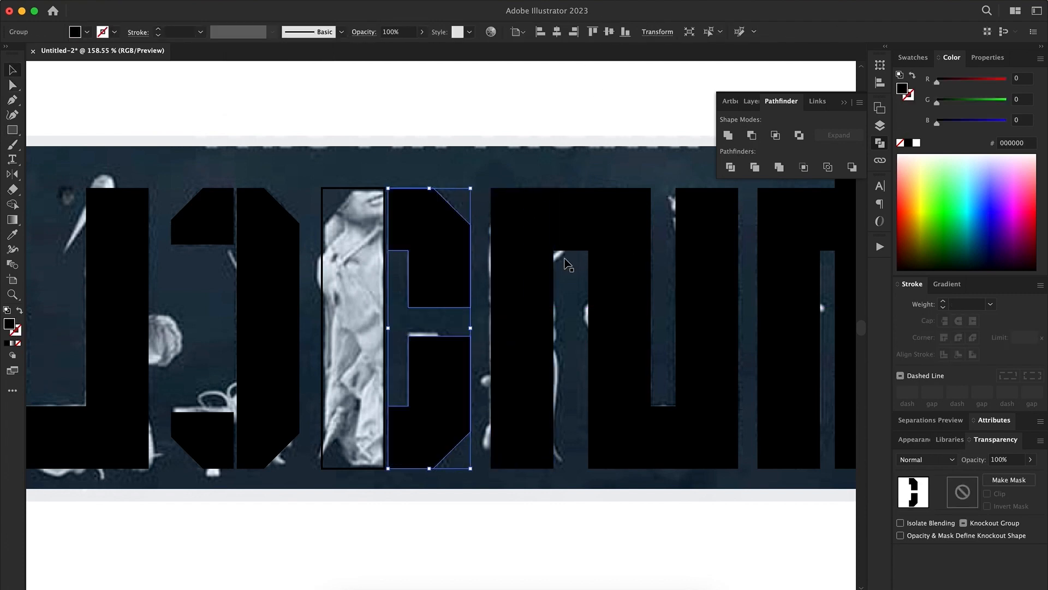
Chamfer the two outer corners beside the middle gap in the third letter's right shape
key("a")
left_click(471, 307)
left_click(471, 336, "shift")
left_click(336, 32)
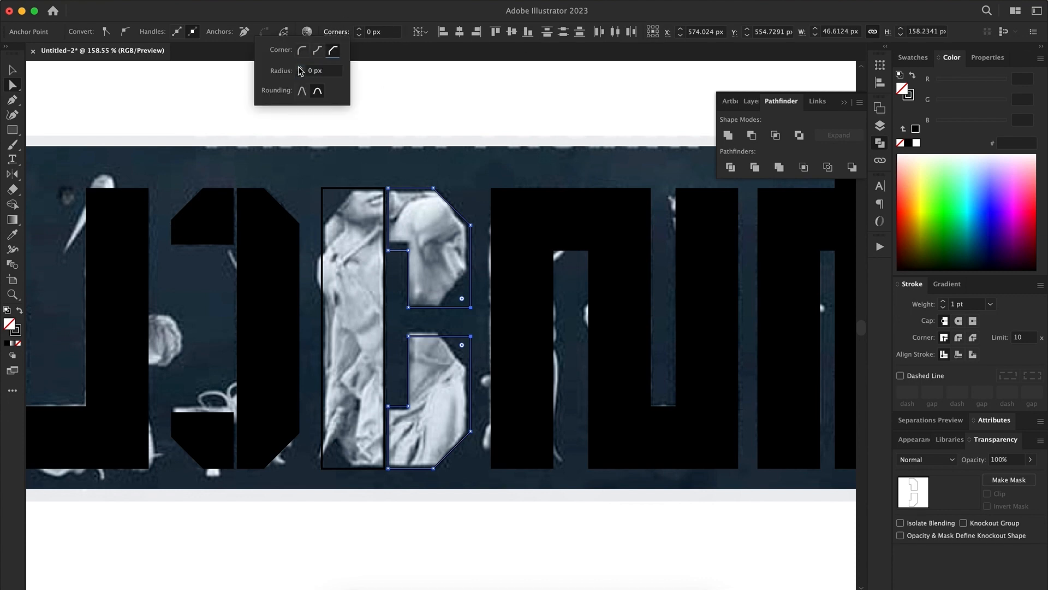
Chamfer the upper-left and lower-left corners of the third letter's left bar with a 19 px radius
left_click(353, 328)
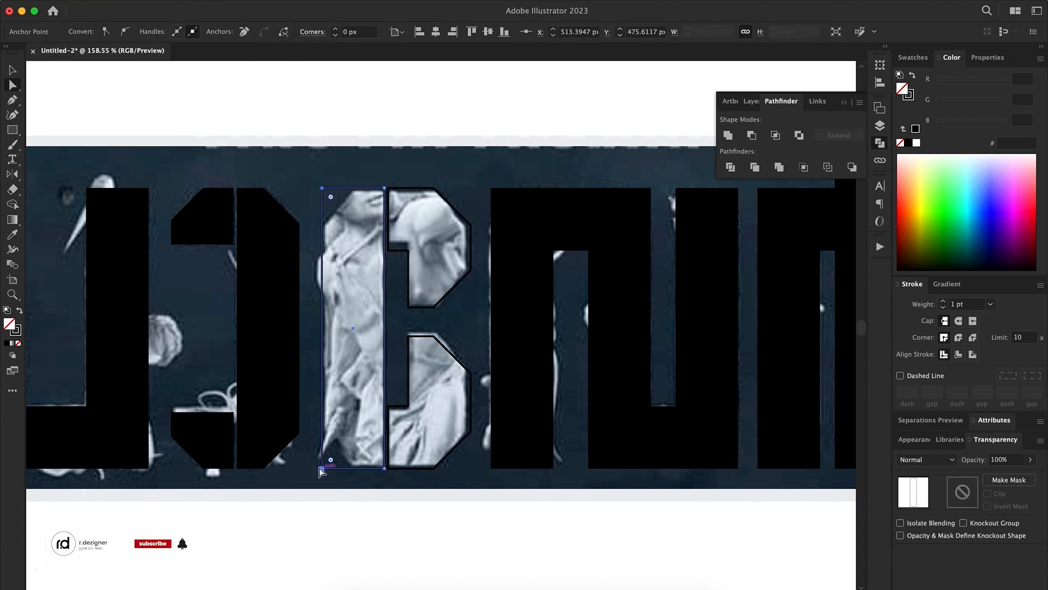
left_click(313, 31)
left_click(277, 68)
left_click(349, 123)
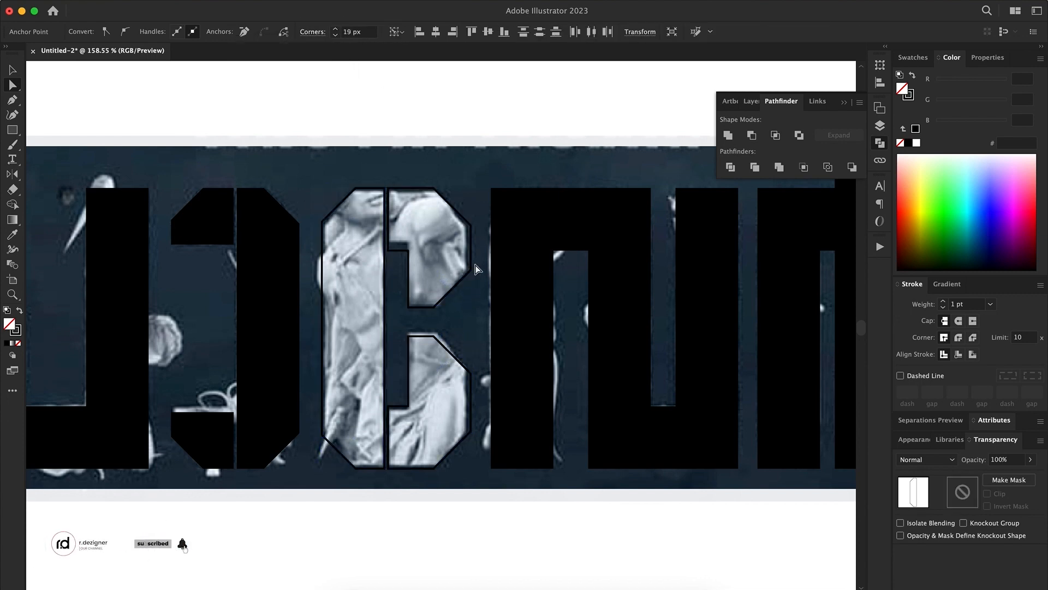
Restore the black fill of the third letter's left bar and right shapes
key("v")
left_click(470, 262)
left_click(443, 339, "shift")
left_click(348, 198, "shift")
key("shift+x")
Turn the fourth letter's left bar into an outline so the reference shows through
left_click_drag(484, 303, 290, 315)
key("a")
left_click(327, 327)
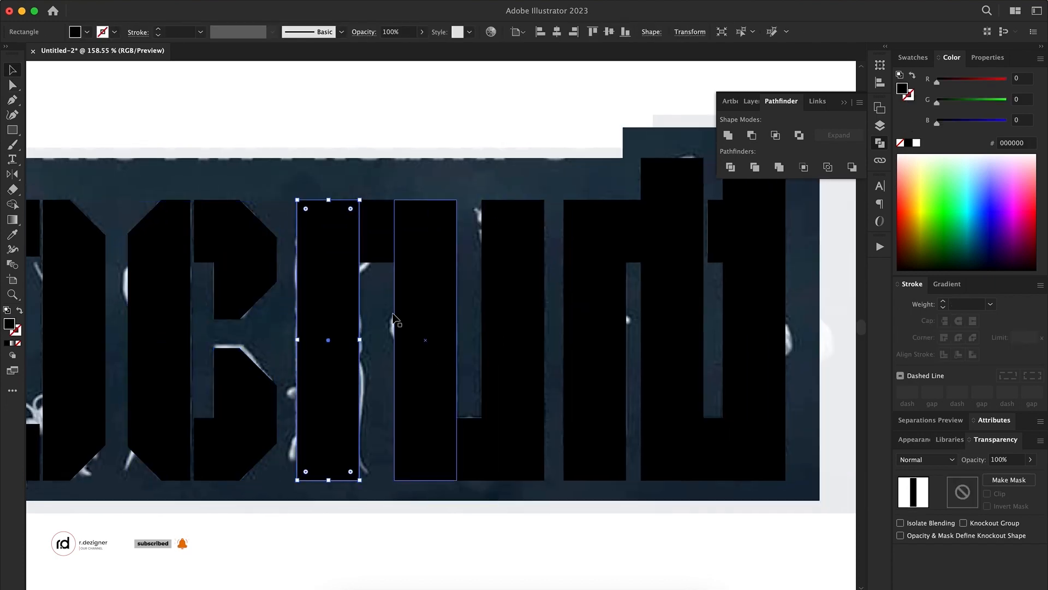
left_click(520, 31)
left_click_drag(306, 209, 314, 213)
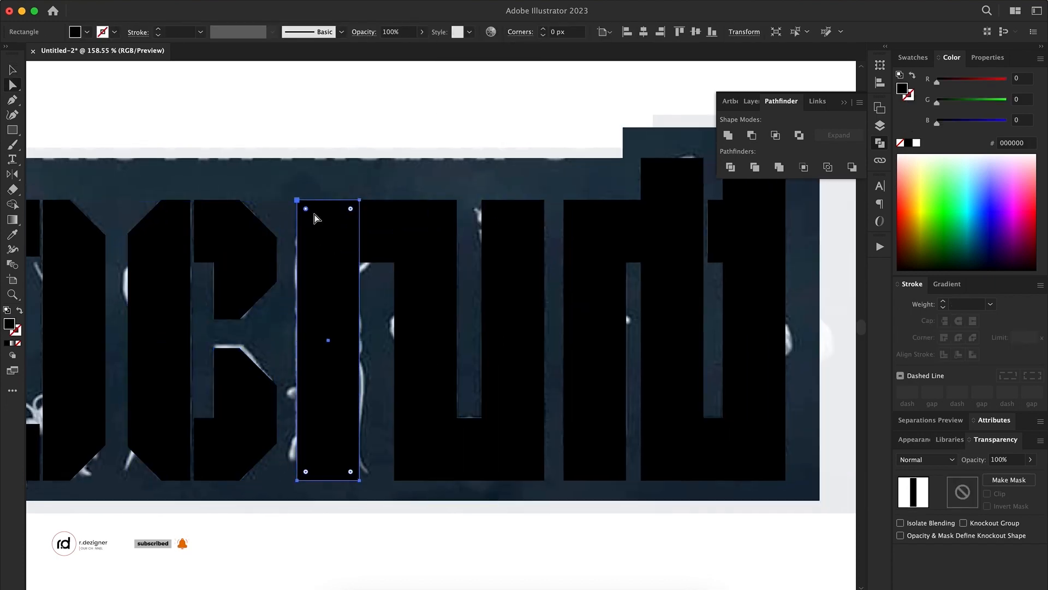
left_click(296, 200)
left_click(296, 481, "shift")
key("shift+x")
Chamfer the upper-left and lower-left corners of the fourth letter's left bar
left_click(296, 200)
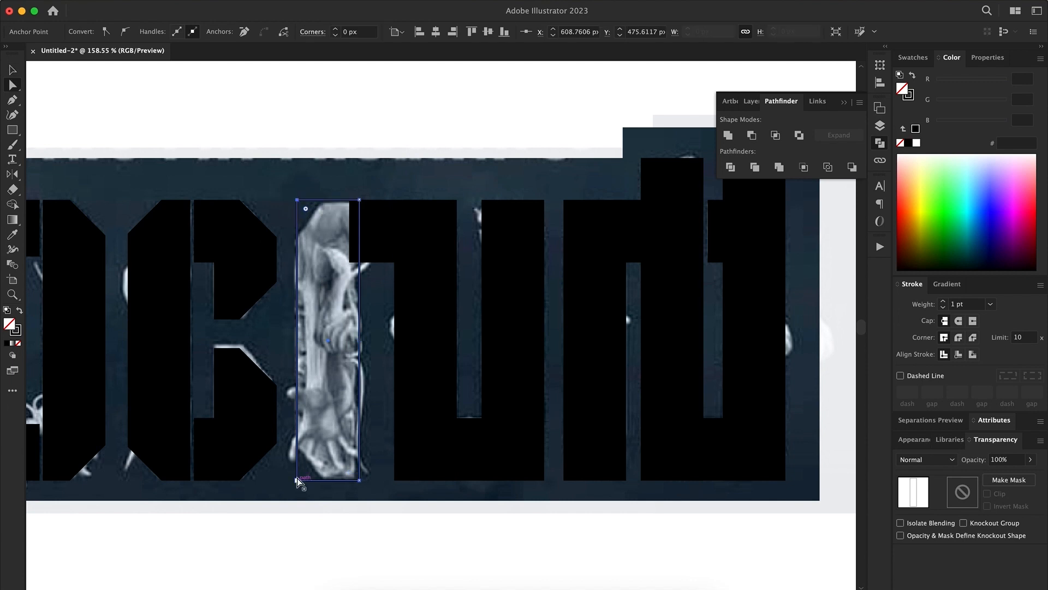
left_click(321, 34)
left_click(309, 49)
left_click(336, 29)
left_click(314, 33)
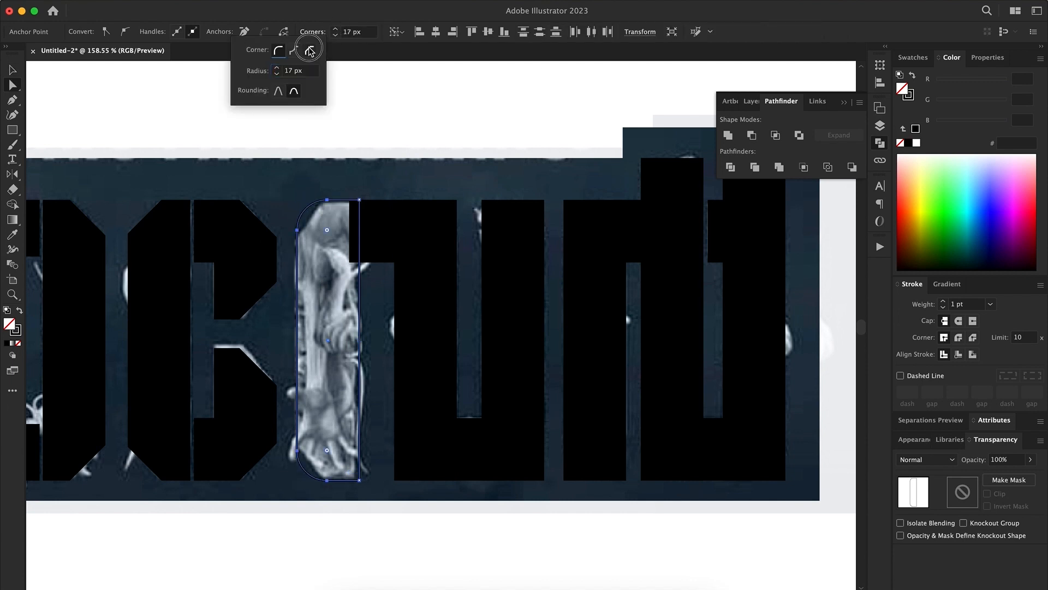
left_click(309, 49)
left_click(336, 29)
Turn the fourth letter's upper connector block and middle bar into outlines
left_click(386, 227)
key("shift+x")
left_click(429, 290)
key("shift+x")
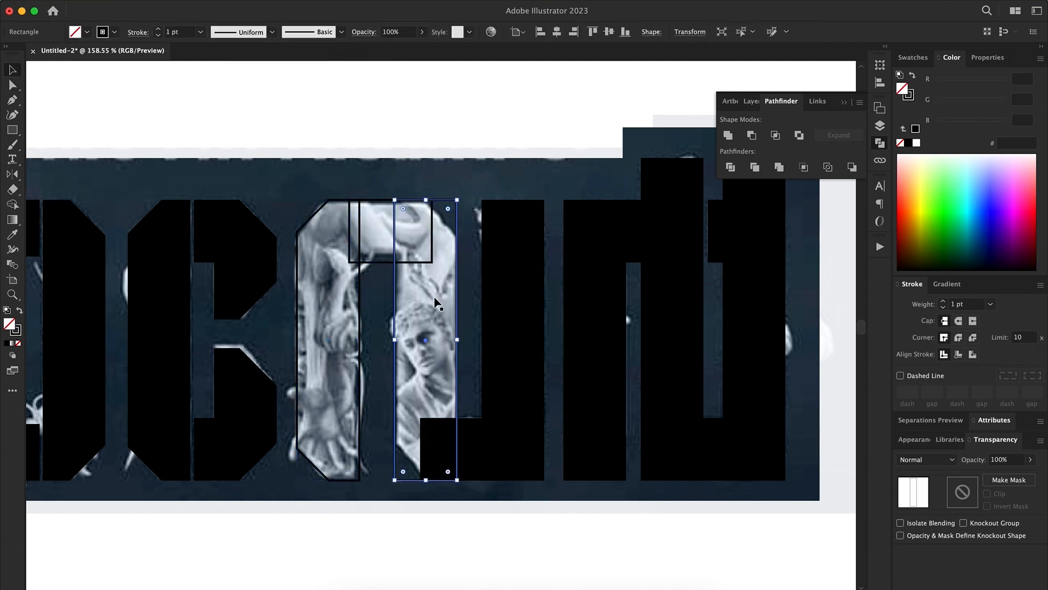
Chamfer the upper-right and lower-left corners of the fourth letter's middle bar
key("a")
left_click(457, 200)
left_click(314, 33)
left_click(309, 49)
left_click(335, 29)
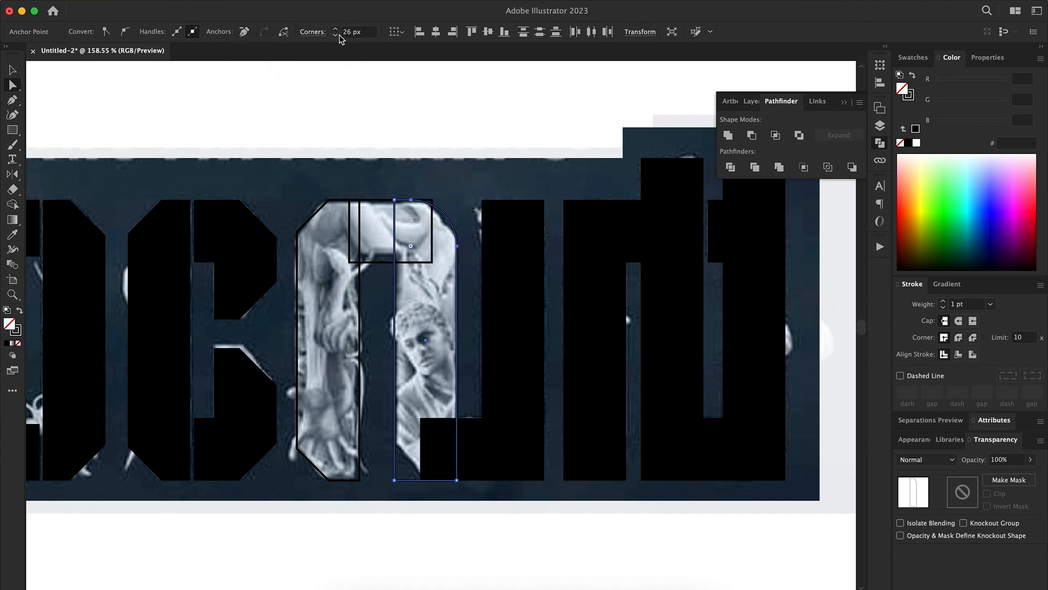
left_click(314, 32)
left_click(310, 49)
left_click(395, 480)
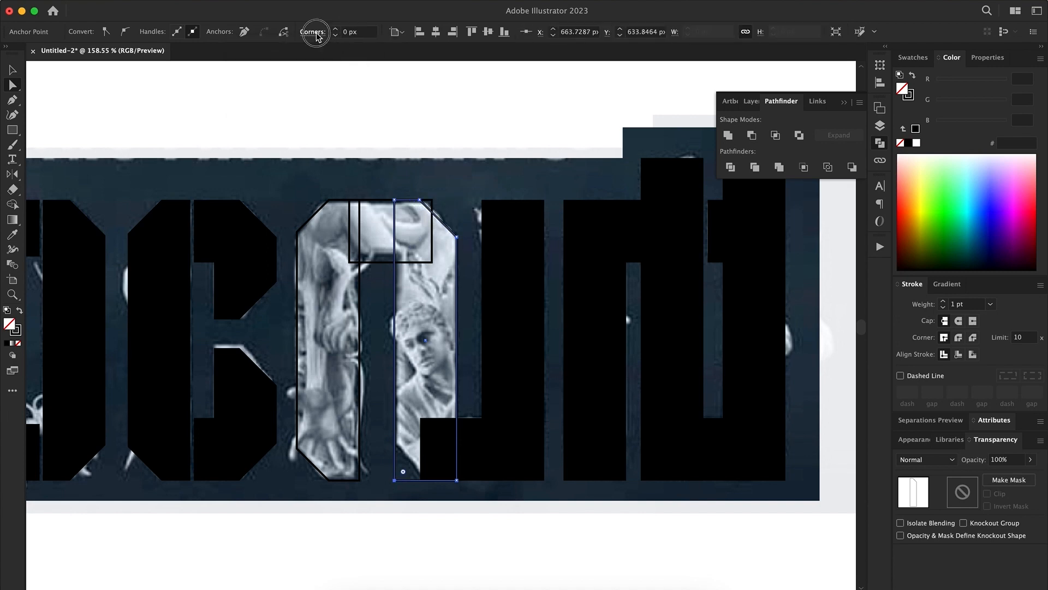
left_click(313, 32)
left_click(275, 69)
Pull the left edge of the fourth letter's lower connector block inward and turn the right bar into an outline
left_click(429, 427)
left_click_drag(420, 480, 436, 480)
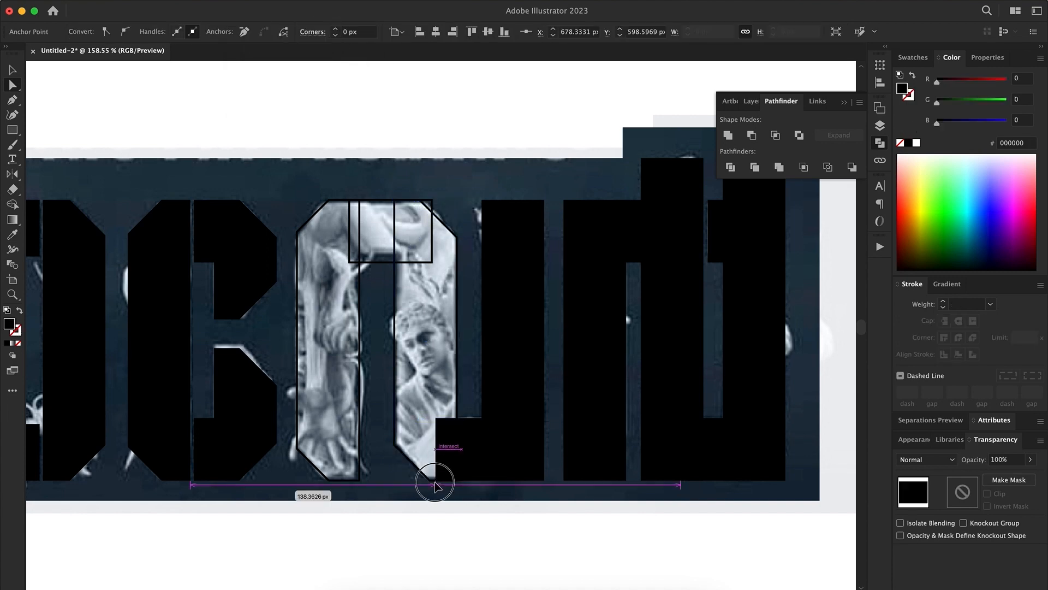
key("v")
key("shift+x")
key("shift+x")
left_click(517, 395)
key("shift+x")
Chamfer the two right-hand corners of the fourth letter's right bar and pull the upper connector block's right edge inward
key("a")
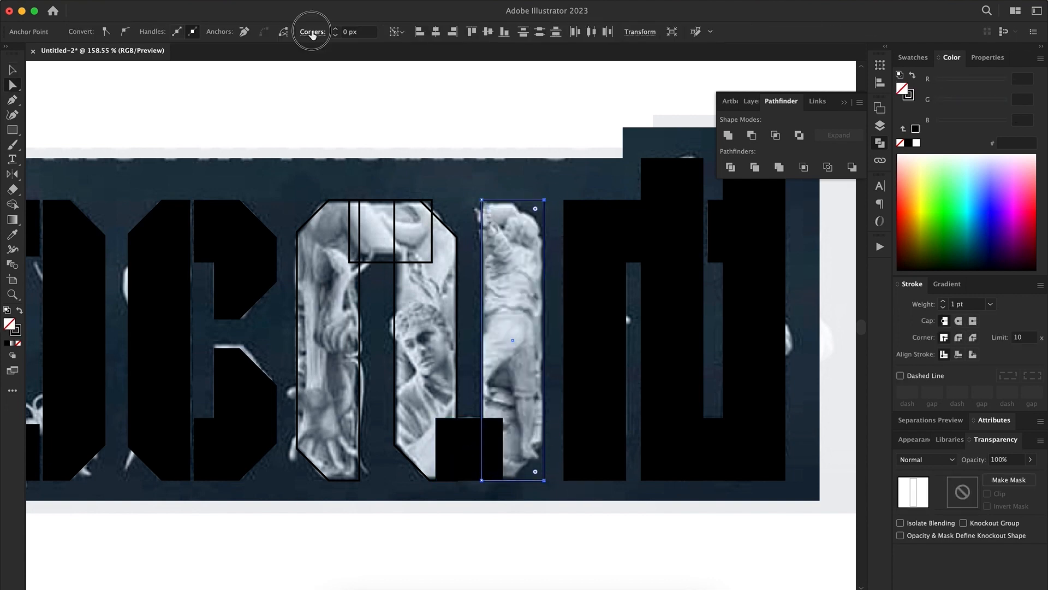
left_click(312, 32)
left_click(278, 68)
scroll(347, 214, "right", 3)
key("a")
left_click_drag(359, 262, 338, 263)
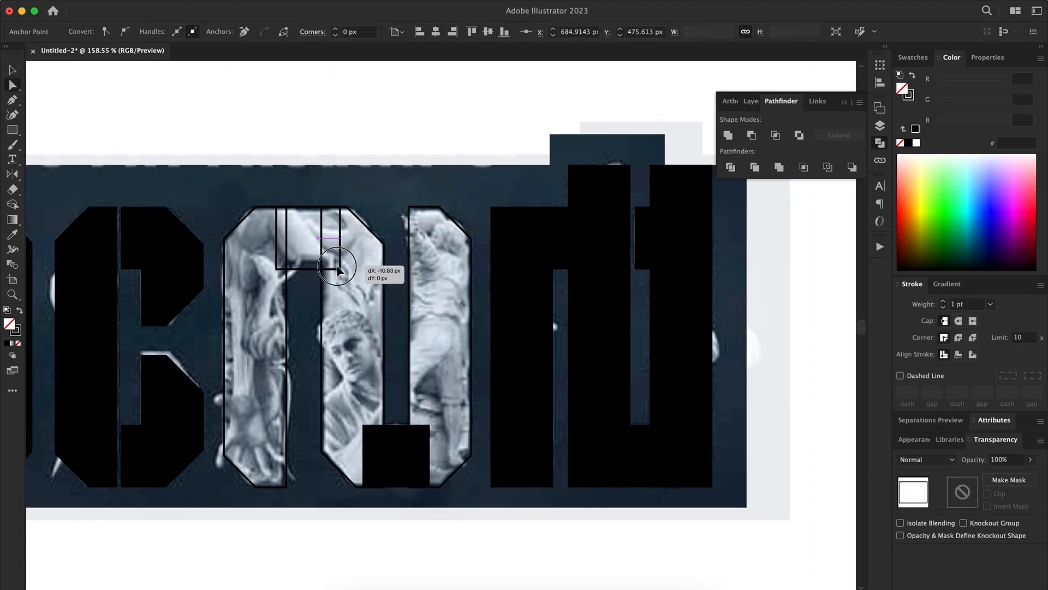
Select all bars and connector blocks of the fourth letter and give them a black fill
key("v")
left_click(289, 376)
left_click(286, 370)
left_click(315, 270, "shift")
left_click(409, 293, "shift")
left_click(396, 437, "shift")
key("shift+x")
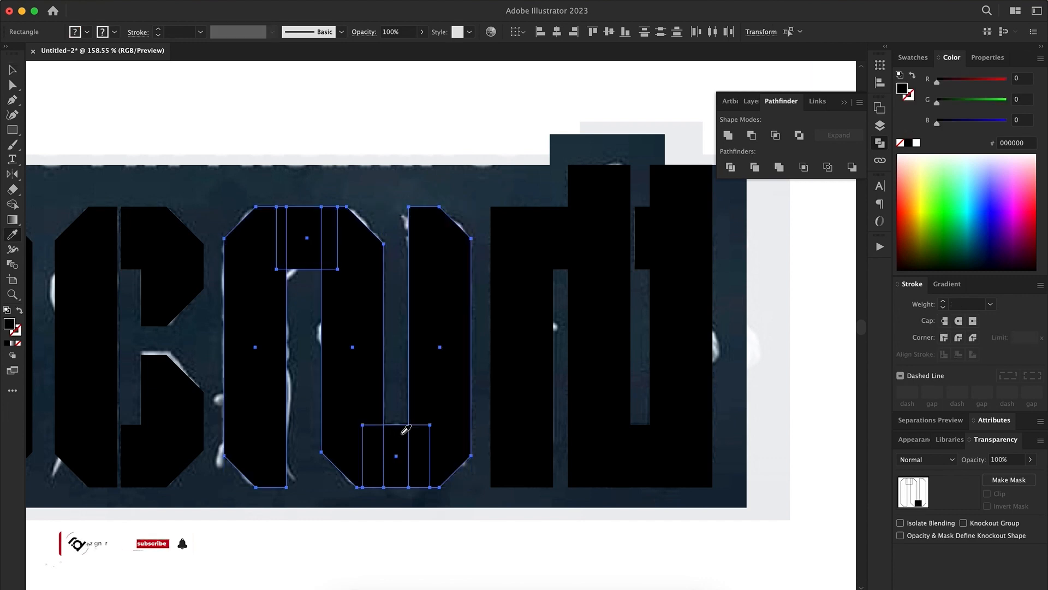
Turn the last letter's bars and connector blocks into outlines so the reference shows through
scroll(402, 414, "right", 3)
left_click(461, 306)
key("shift+x")
left_click(481, 240)
key("shift+x")
left_click(610, 266)
key("shift+x")
left_click(612, 251)
key("shift+x")
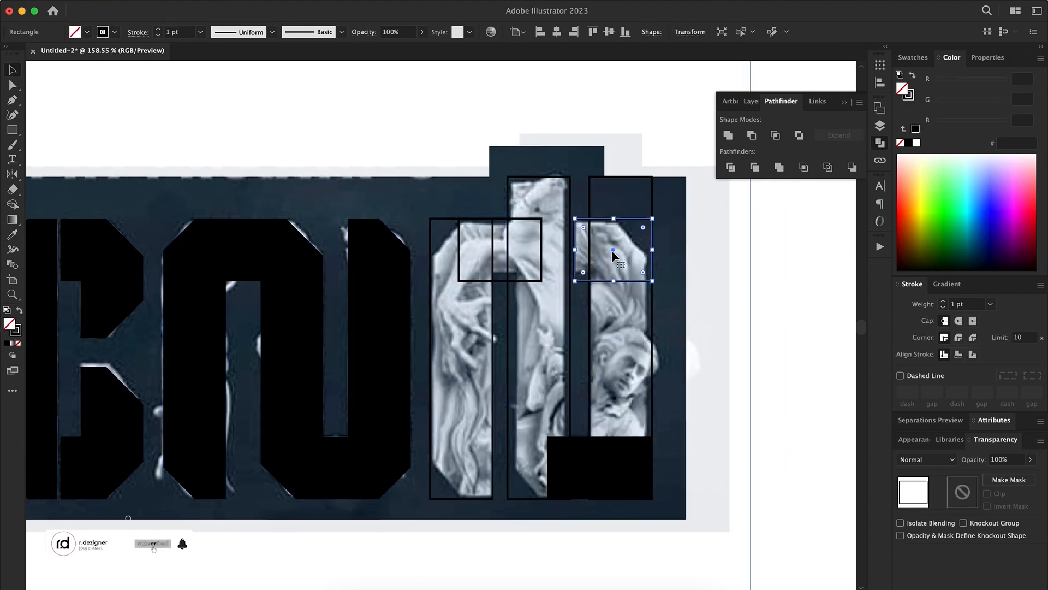
left_click(598, 465)
key("shift+x")
Shorten the last letter's bottom connector block by pulling in its left and right edges
key("a")
left_click_drag(548, 498, 563, 499)
left_click(652, 436)
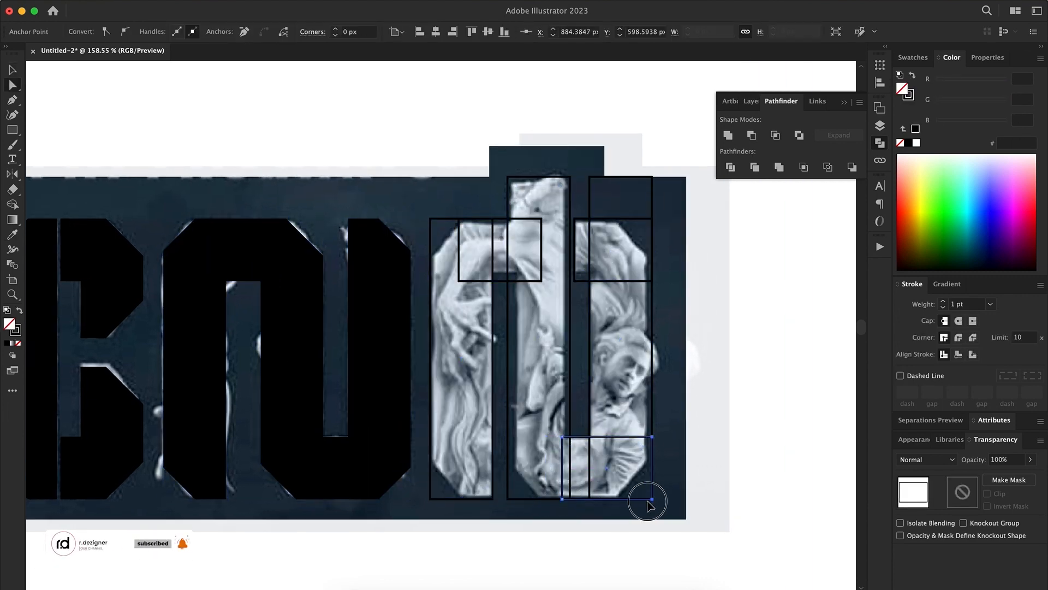
left_click_drag(651, 499, 601, 499)
left_click(652, 498)
left_click(508, 499, "shift")
Lower the top edge of the last letter's right bar into the upper-right connector block
left_click(652, 177)
left_click(590, 176, "shift")
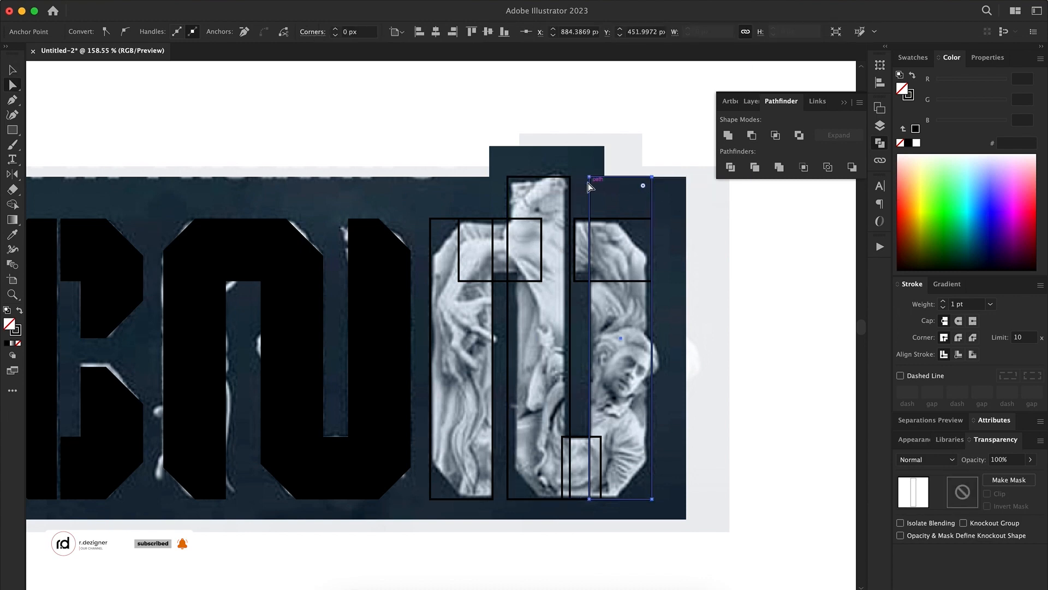
left_click_drag(590, 176, 589, 262)
key("v")
key("super+shift+a")
left_click(646, 421)
Shorten the last letter's upper-left connector block by moving its left edge to the right
left_click(460, 236)
key("a")
left_click(459, 219)
left_click(459, 281, "shift")
left_click_drag(459, 281, 480, 281)
left_click(695, 328)
Chamfer the upper-left and lower-left corners of the last letter's left bar
left_click(431, 219)
left_click(313, 32)
left_click(310, 50)
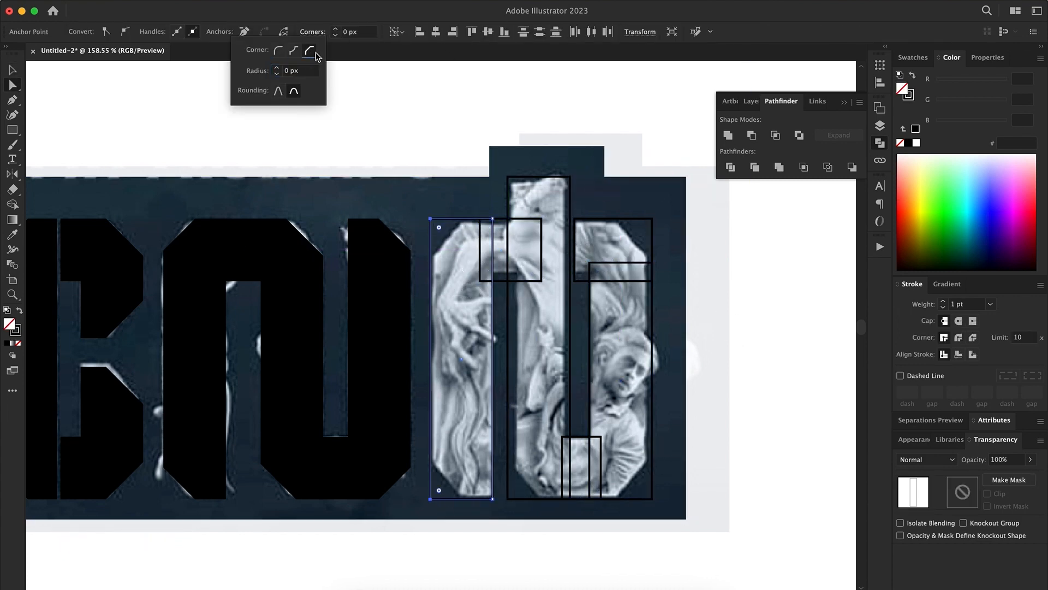
left_click(335, 29)
left_click(313, 33)
left_click(310, 51)
left_click(335, 29)
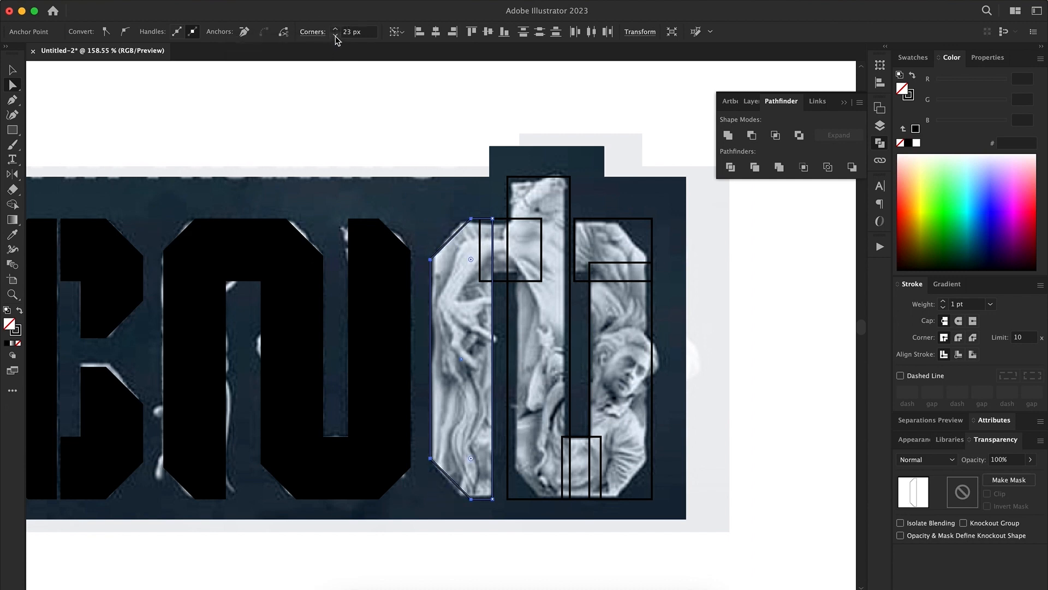
Chamfer the upper-right corner of the last letter's upper-right connector block
left_click(652, 218)
left_click(313, 32)
left_click(310, 50)
left_click(336, 29)
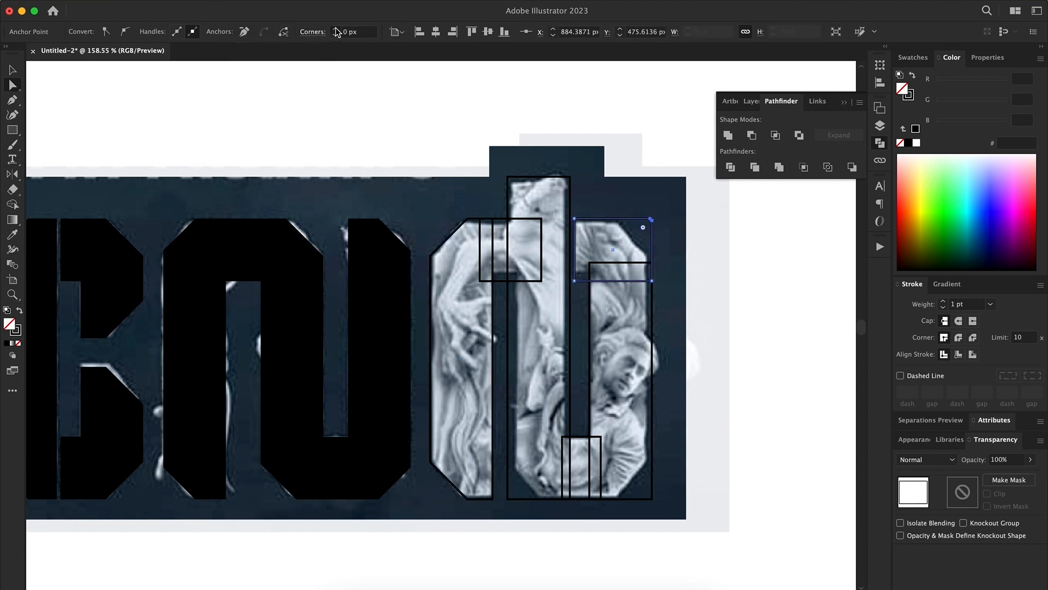
left_click(313, 32)
left_click(310, 50)
left_click(336, 30)
Chamfer the lower-right corner of the last letter's right bar and, with a 19 px radius, the middle bar's lower-left corner
left_click(652, 499)
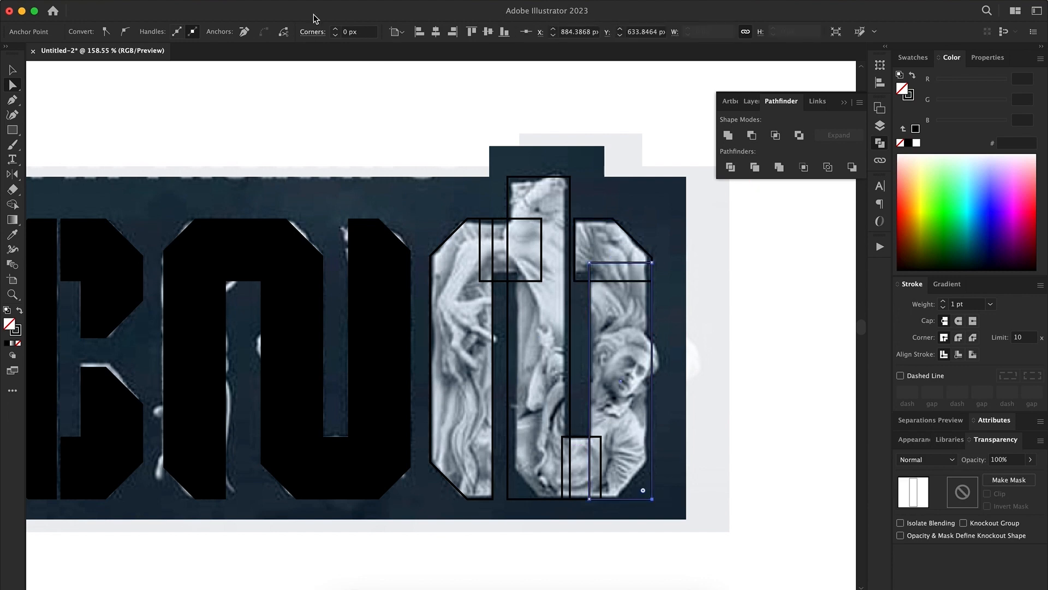
left_click(314, 32)
left_click(309, 50)
left_click(783, 338)
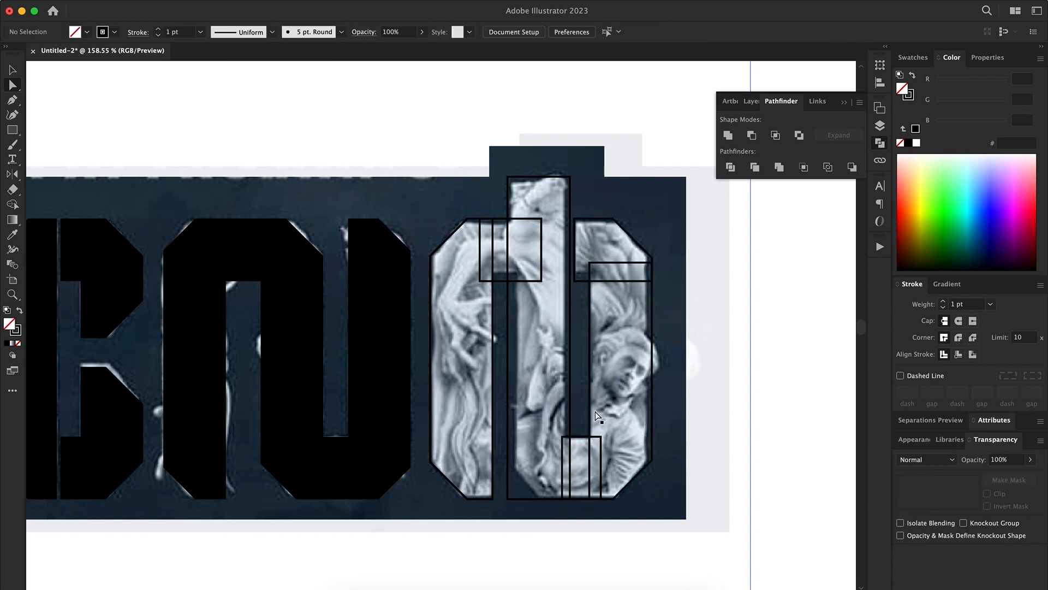
left_click(508, 498)
left_click(313, 32)
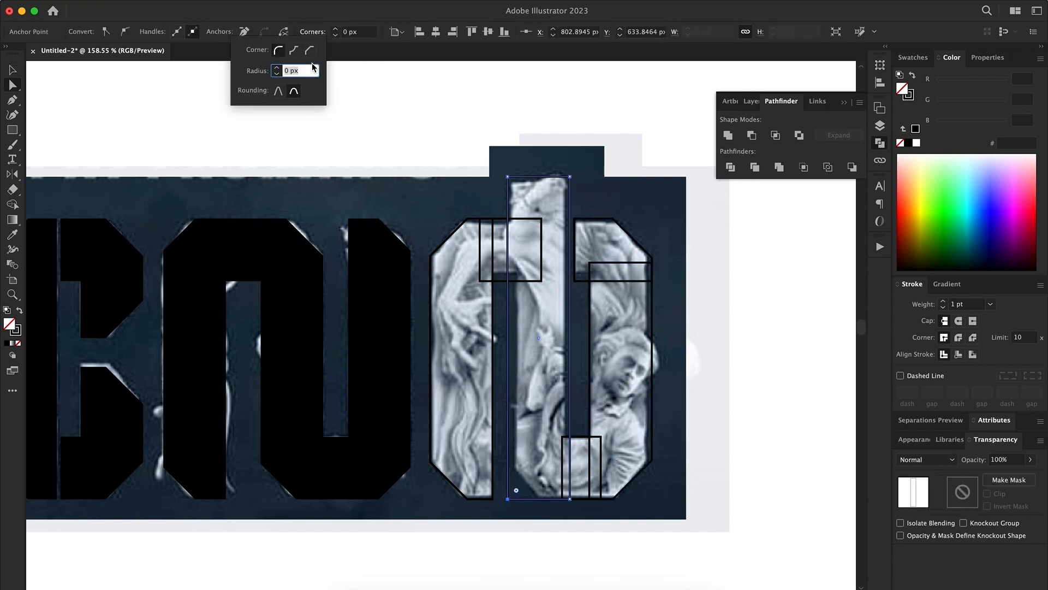
left_click(766, 337)
Select all pieces of the last letter and restore their black fill
left_click_drag(765, 221, 464, 469)
left_click(679, 395, "shift")
key("shift+x")
left_click(752, 385)
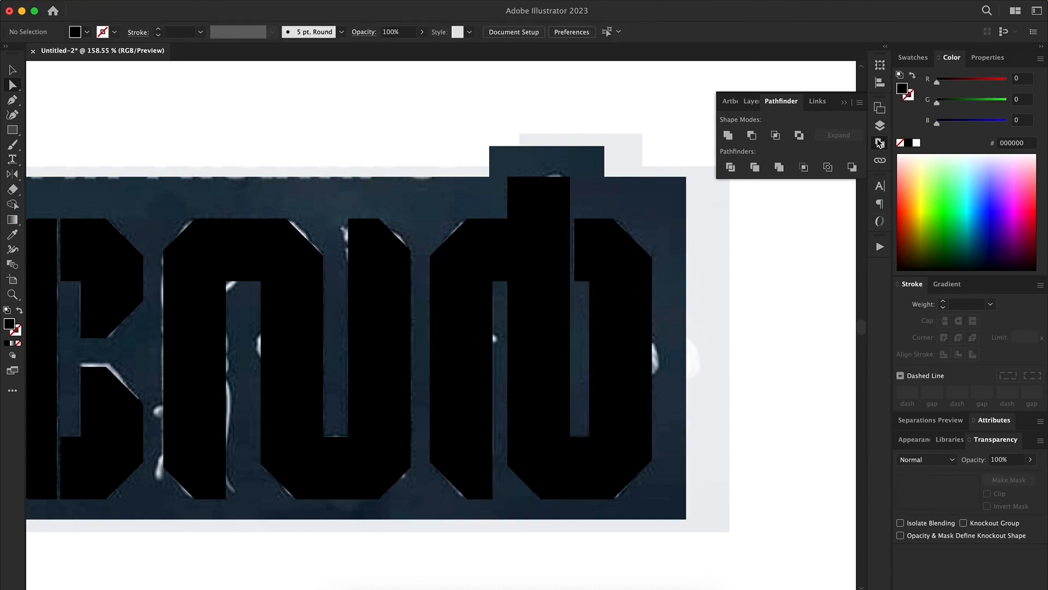
Delete the pale grey backing object behind the reference image from the layer structure
left_click(879, 126)
left_click(846, 138)
key("Delete")
left_click(878, 130)
Set the traced lettering apart below the reference image and select all of its shapes
left_click(550, 186)
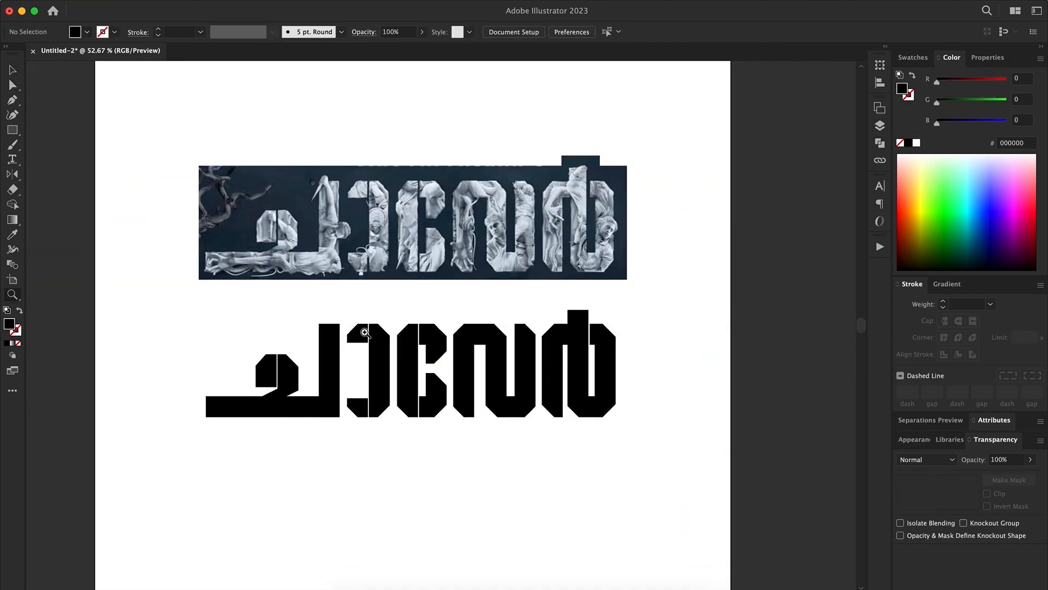
left_click(448, 370)
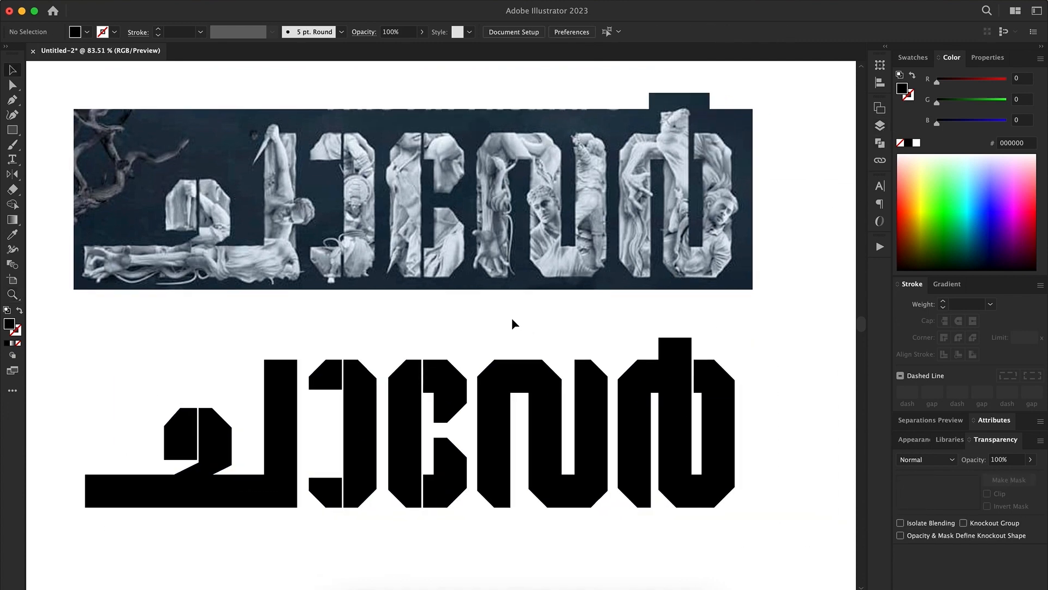
key("super+a")
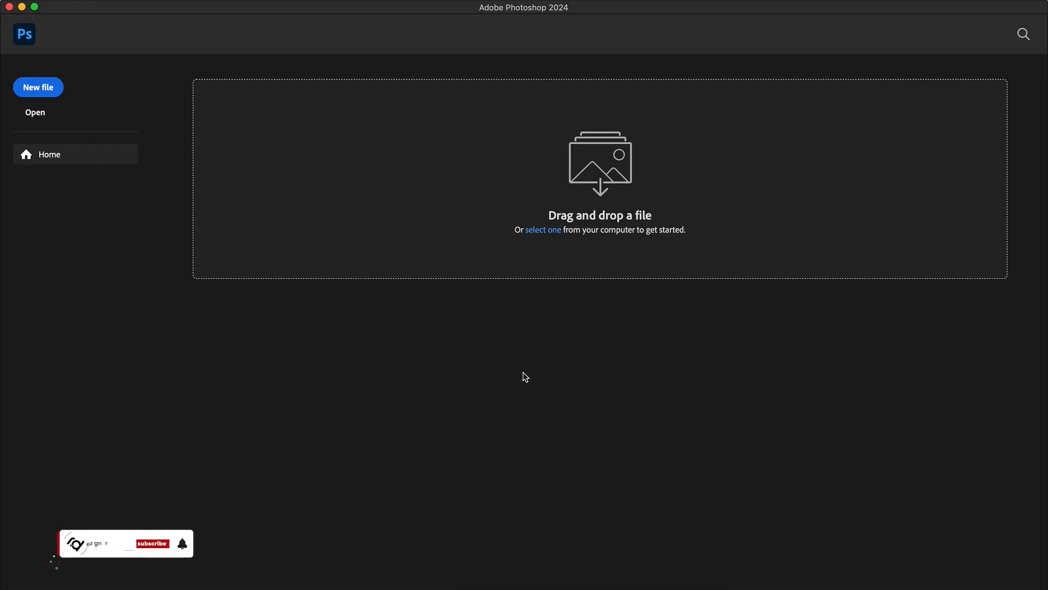
Switch to Photoshop and create a 1080 x 1080 px RGB document at 300 pixels/inch with a white background
key("super+n")
left_click(683, 208)
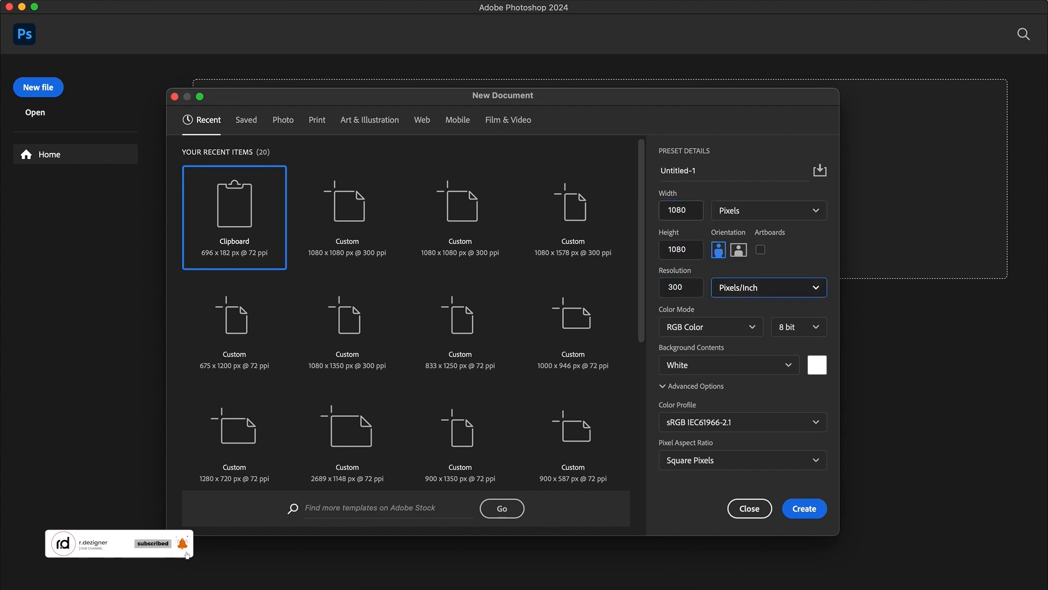
left_click(805, 508)
Paste the black lettering into the new document and scale it down to leave a margin on both sides
key("z")
left_click_drag(583, 316, 628, 311)
key("super+v")
key("Return")
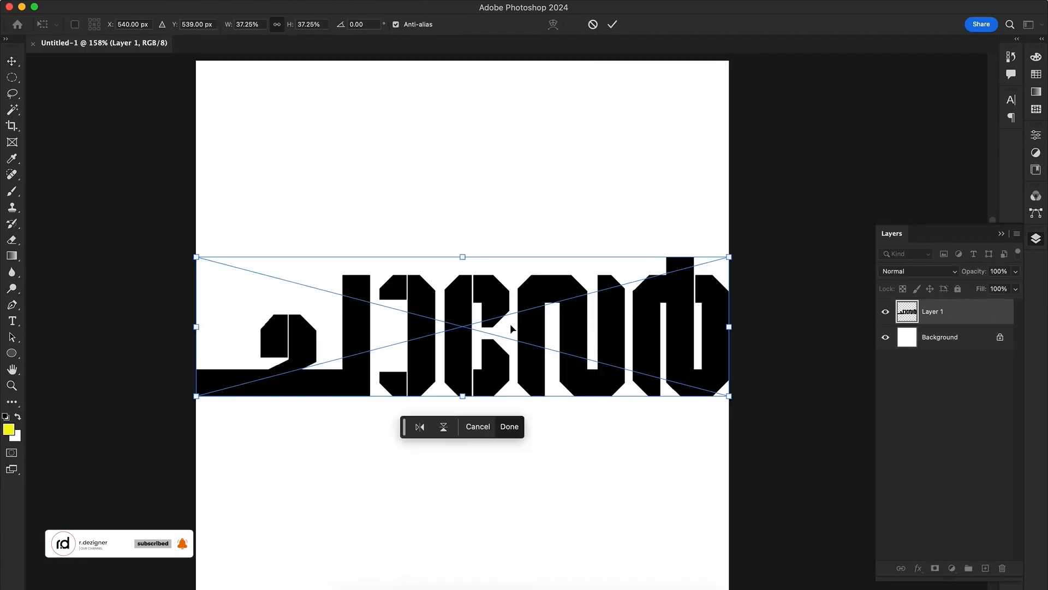
left_click_drag(729, 256, 641, 304)
key("Return")
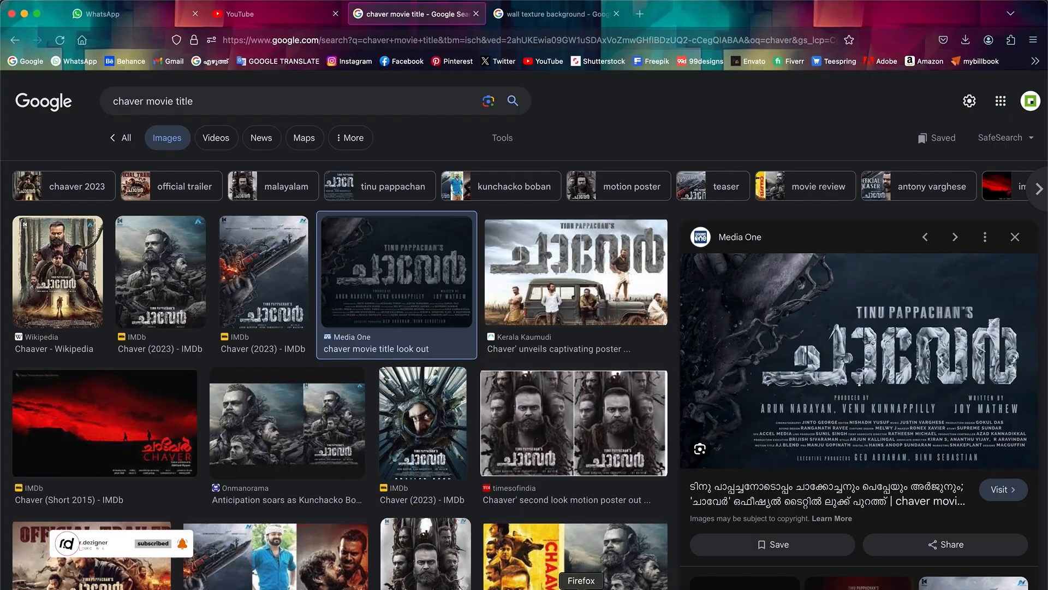
Switch to the browser, copy the enlarged chaver movie title image and paste it into the Photoshop document as a new layer
right_click(873, 350)
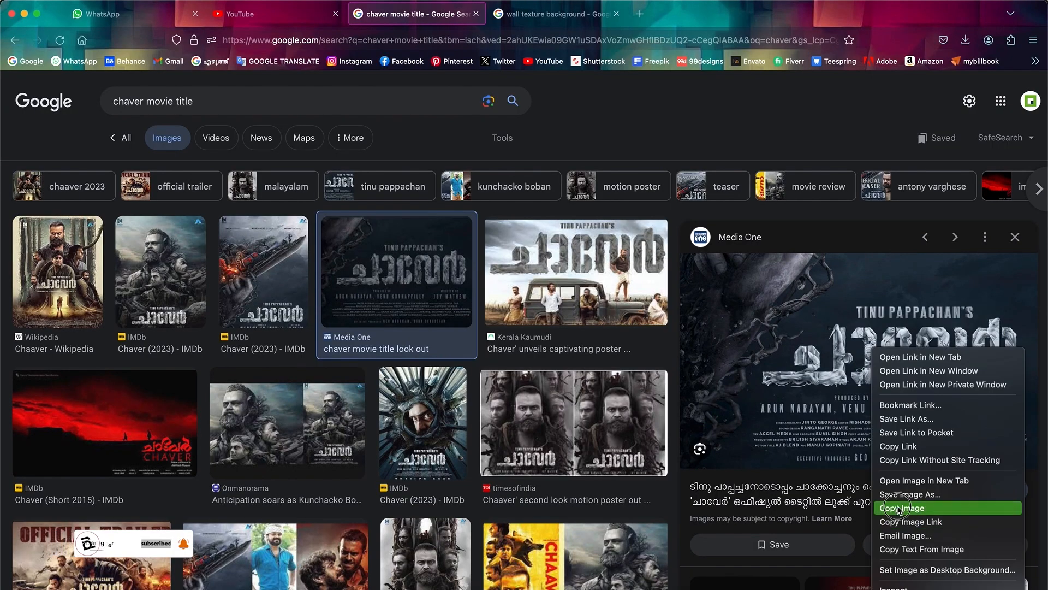
left_click(899, 509)
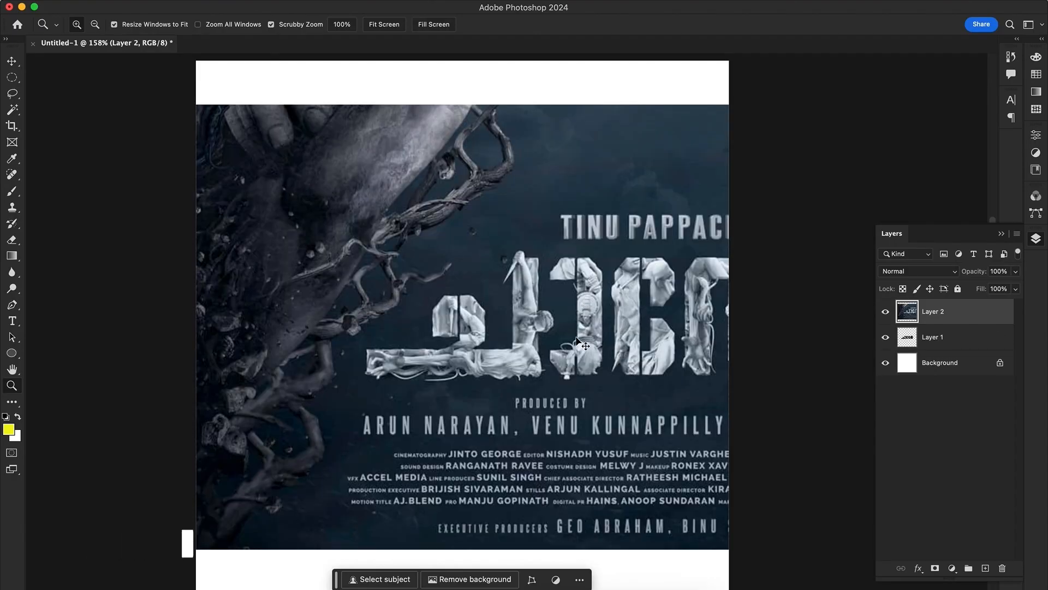
scroll(588, 294, "down", 5)
scroll(588, 293, "down", 8)
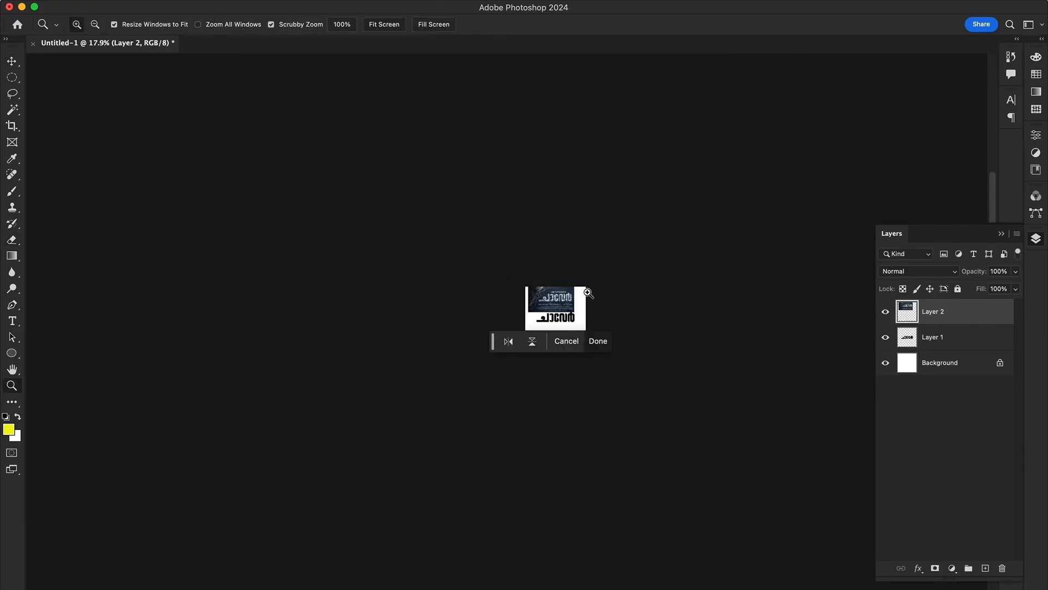
mouse_move(568, 308)
left_mouse_down()
mouse_move(624, 329)
mouse_move(656, 393)
left_mouse_up()
key("m")
mouse_move(225, 191)
left_mouse_down()
mouse_move(496, 297)
mouse_move(399, 265)
left_mouse_up()
key("super+d")
Select the sculpted title with a rectangular marquee, cut it out, delete the rest of the image and paste the title back
key("shift+m")
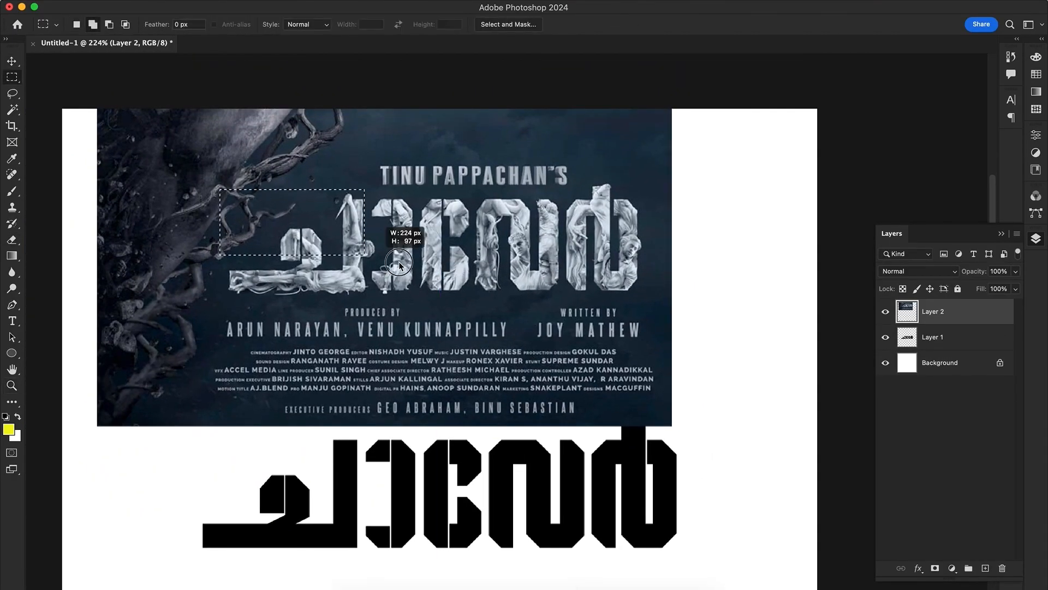
left_click_drag(644, 297, 644, 298)
left_click_drag(583, 176, 738, 236)
key("super+x")
key("BackSpace")
key("super+v")
Adjust the placement of the pasted title reference with Free Transform
key("super+t")
left_click_drag(680, 261, 682, 292)
key("Return")
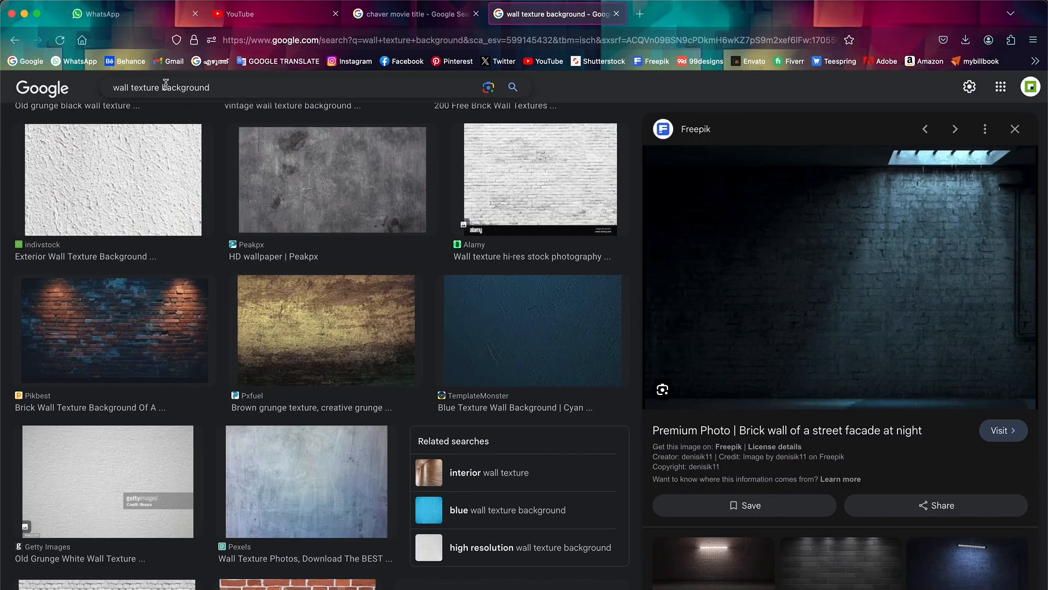
Switch to the browser and search Google Images for "statue white background"
triple_click(165, 85)
type("sta")
left_click(168, 124)
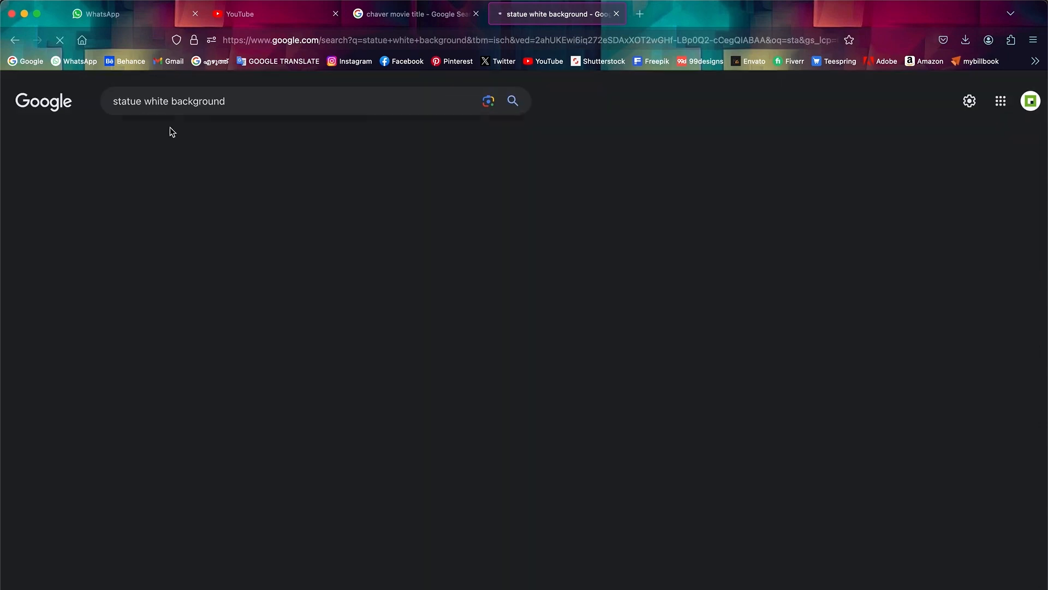
Copy the Alamy image of the antique woman statue from the search results and paste it into the Photoshop document
scroll(191, 327, "down", 2)
left_click(192, 335)
right_click(855, 235)
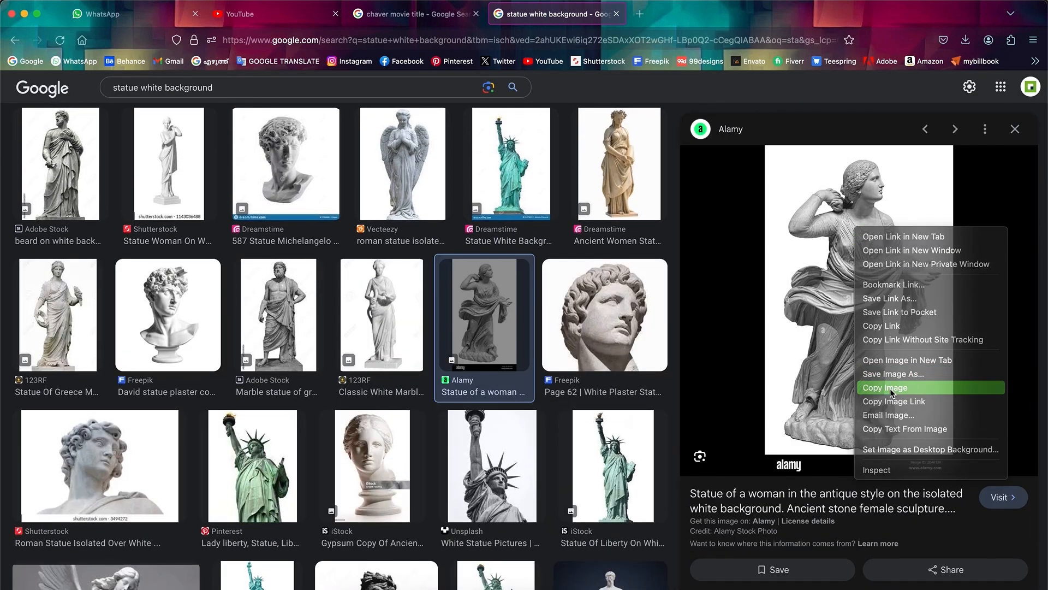
left_click(890, 388)
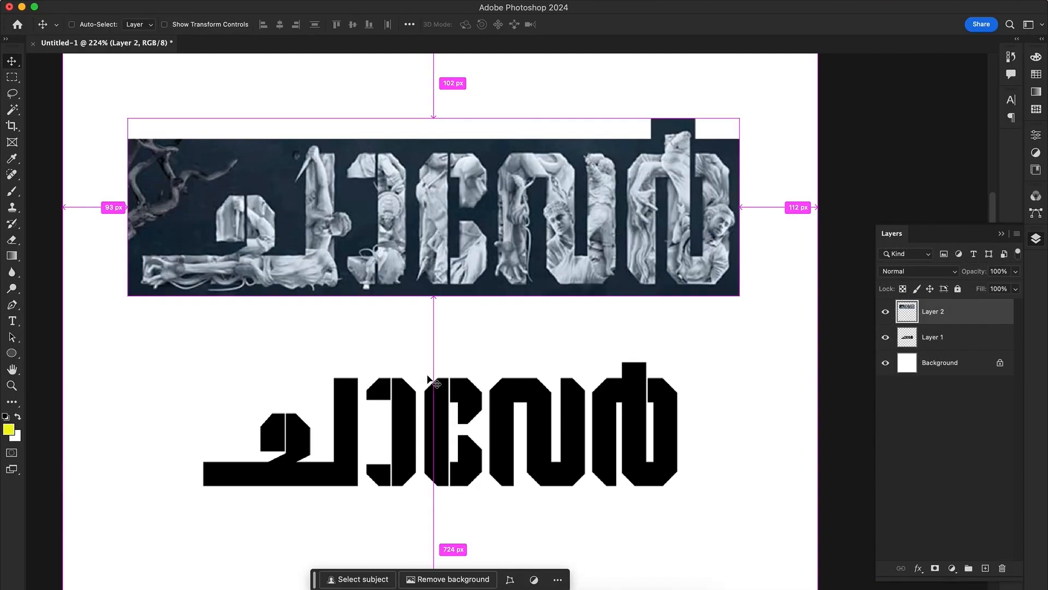
key("super+v")
Select the woman statue as subject, then scale it down, rotate it onto its side and place it over the lettering's lower-left bar
left_click(279, 1)
left_click(304, 143)
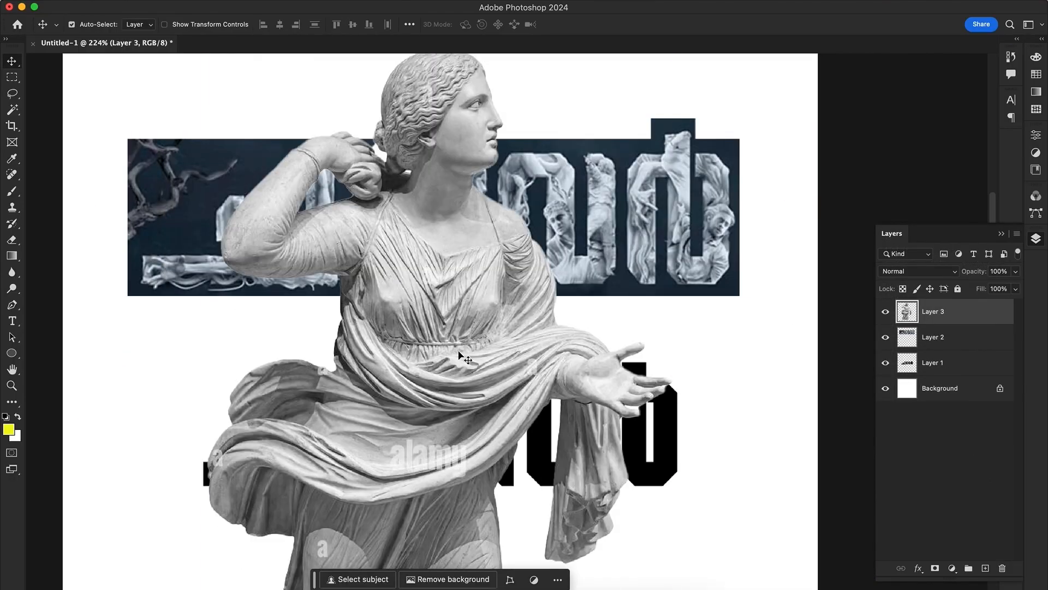
key("ctrl+t")
left_click_drag(542, 377, 315, 438)
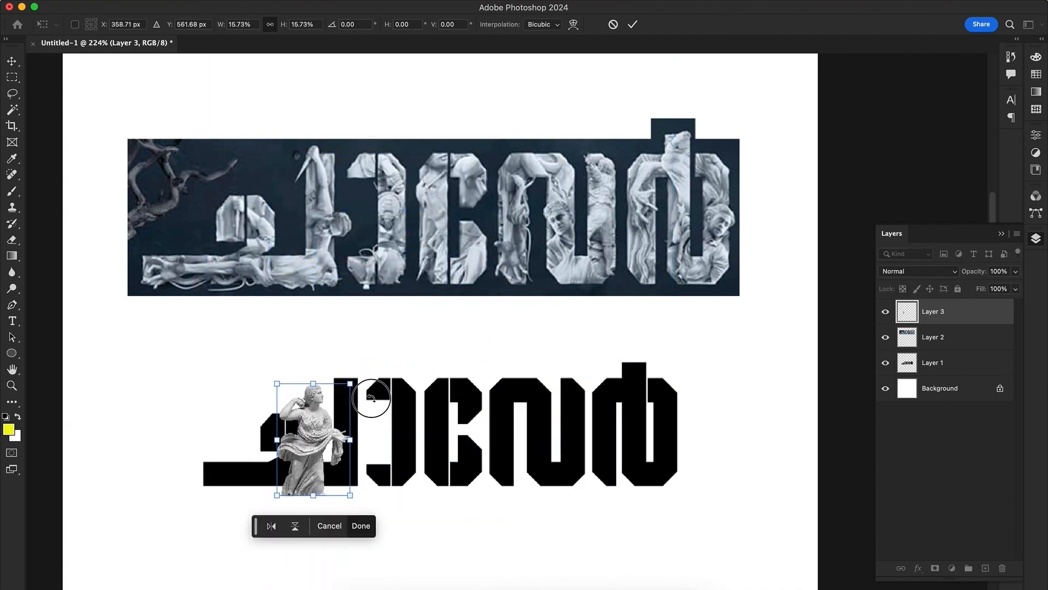
left_click_drag(371, 398, 355, 492)
left_click_drag(334, 465, 294, 484)
key("Return")
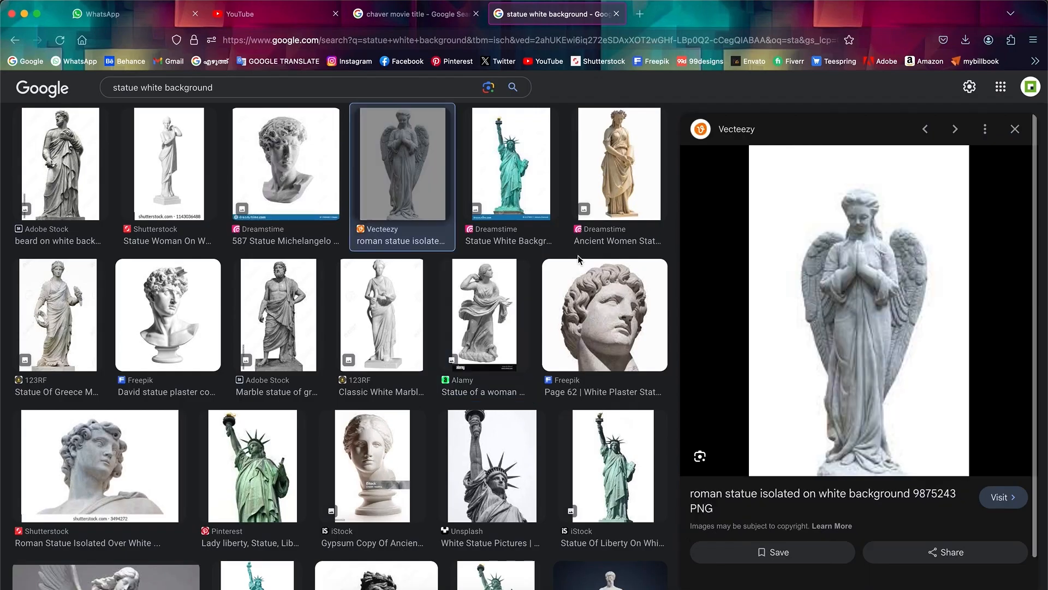
Copy the Adobe Stock image of the bearded marble statue and paste it into the Photoshop document
left_click(284, 307)
right_click(923, 263)
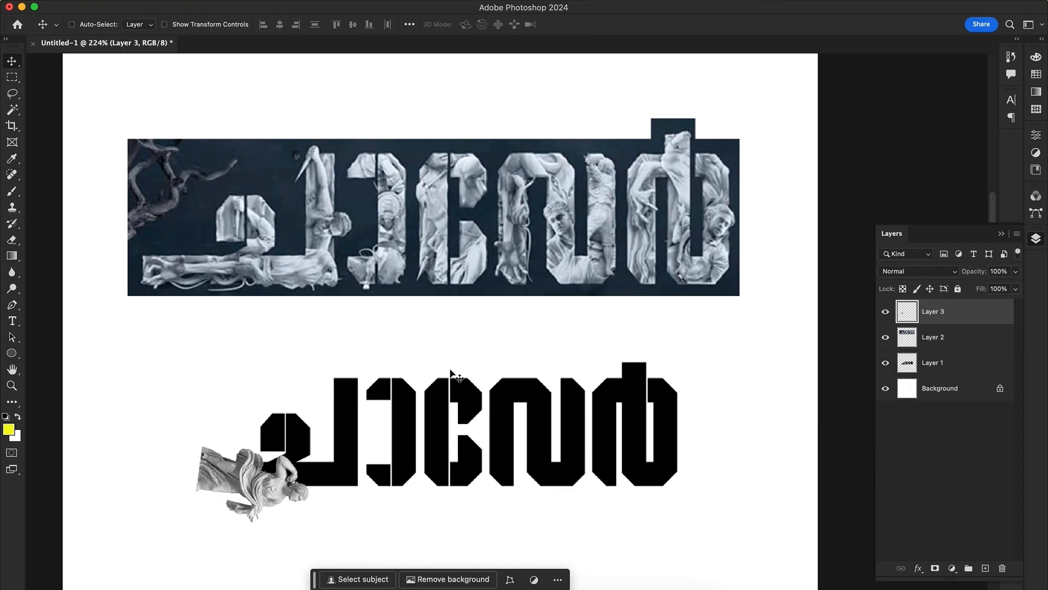
key("super+v")
Remove the white background around the standing bearded statue with the Magic Wand and deselect
key("w")
left_click(548, 283)
key("Delete")
key("super+d")
key("v")
Scale the standing bearded statue down to the lettering's height and place it over the third letter
key("super+t")
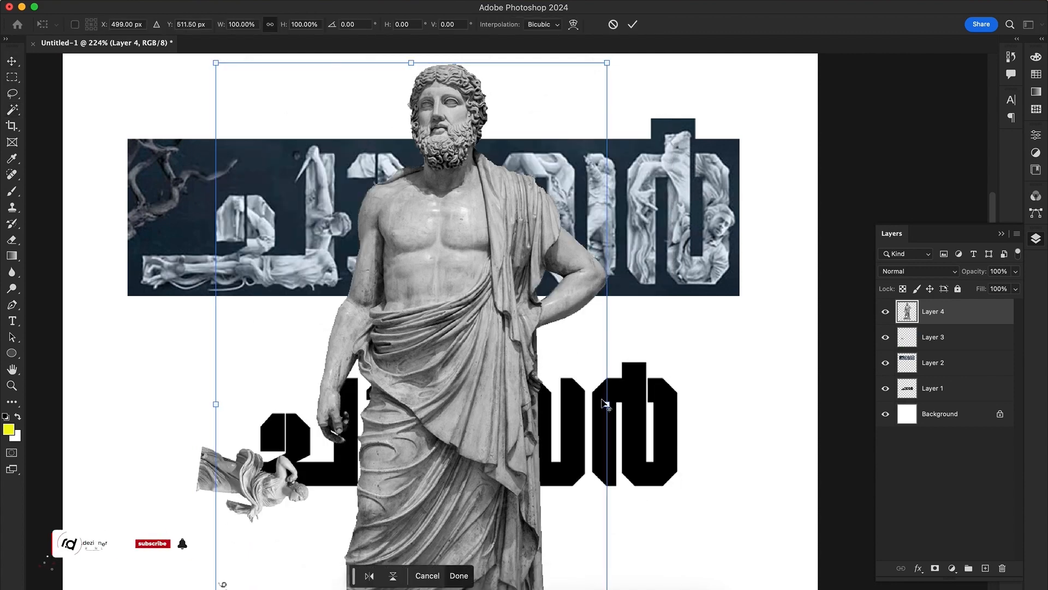
left_click_drag(608, 403, 440, 439)
key("Return")
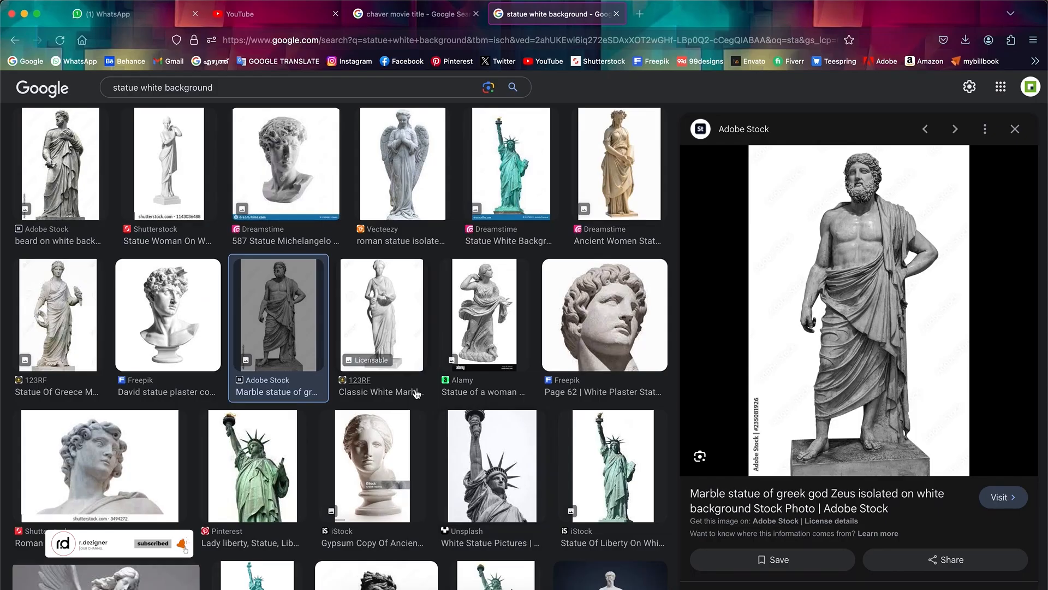
Browse further statue results, copy the Adobe Stock image of the seated bearded sculpture and paste it into the Photoshop document
scroll(416, 395, "down", 3)
left_click(117, 312)
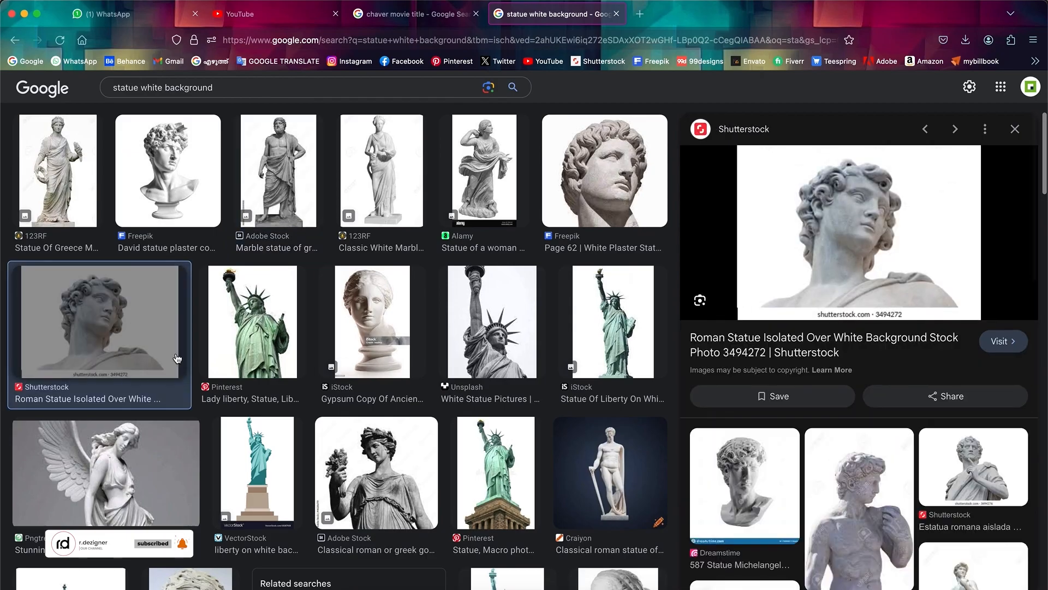
left_click(118, 339)
scroll(139, 351, "down", 12)
left_click(208, 406)
right_click(860, 254)
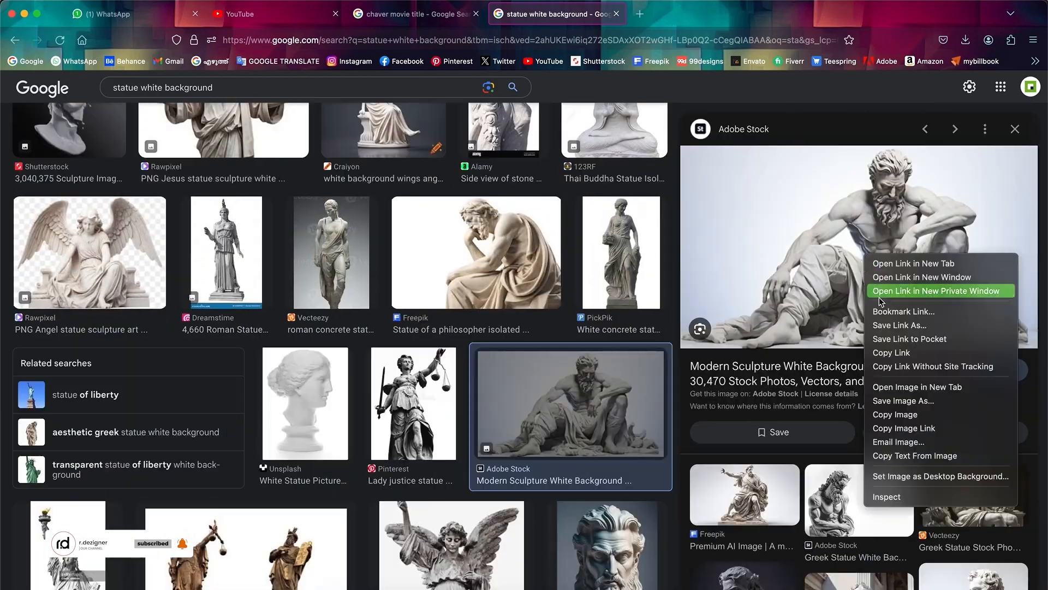
left_click(885, 413)
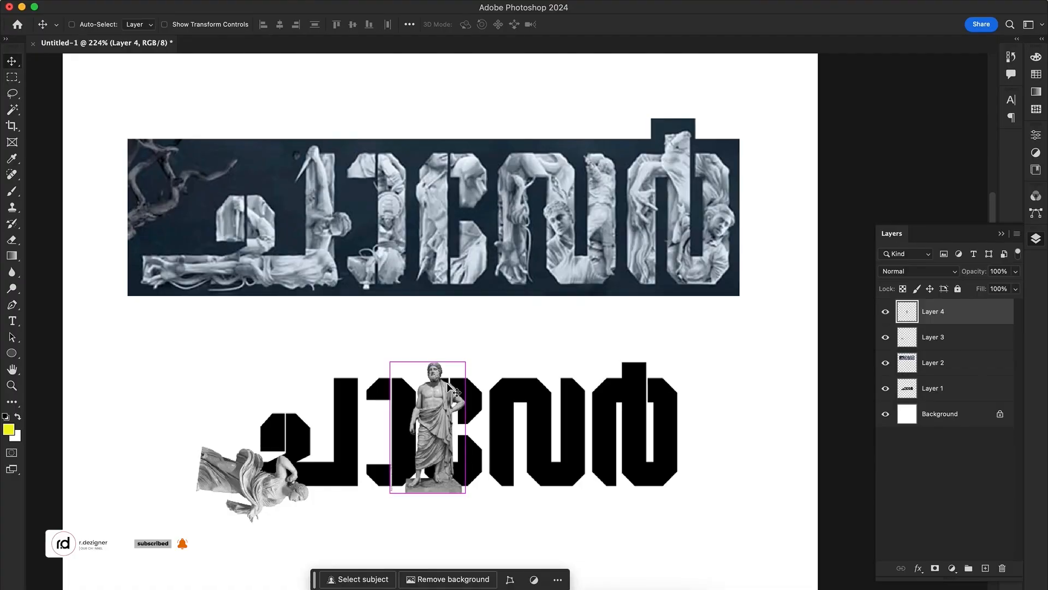
key("super+v")
Select the seated sculpture as subject, invert the selection, delete the background and deselect
left_click(269, 1)
left_click(294, 144)
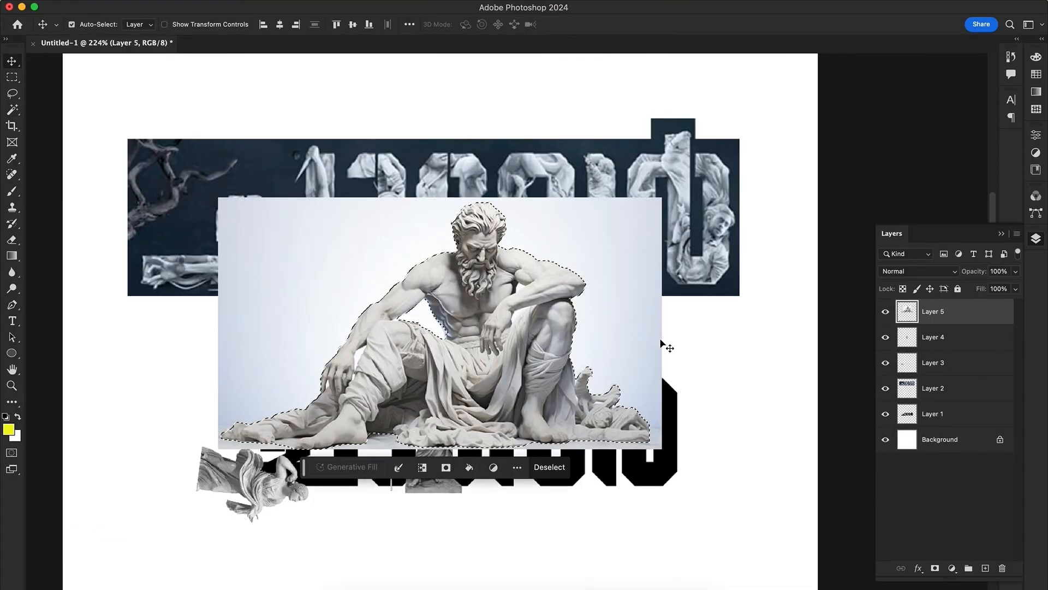
key("super+shift+i")
key("Delete")
key("super+d")
Scale the seated sculpture down and position it over the last letters of the black lettering
left_click_drag(482, 370, 588, 426)
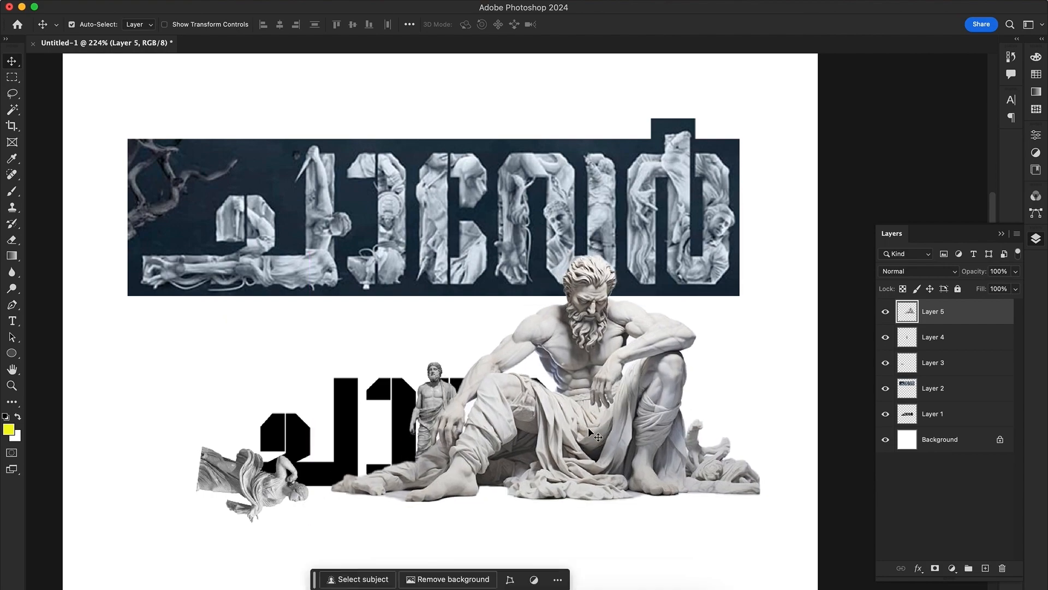
key("super+Tab")
left_click(900, 509)
key("super+Tab")
left_click_drag(690, 342, 671, 428)
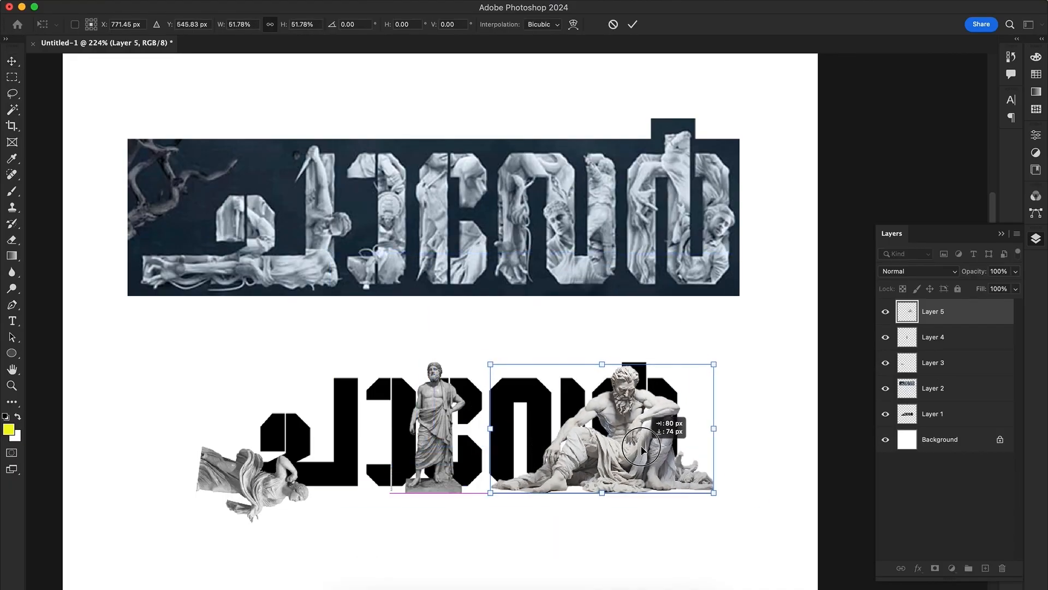
left_click_drag(597, 356, 615, 330)
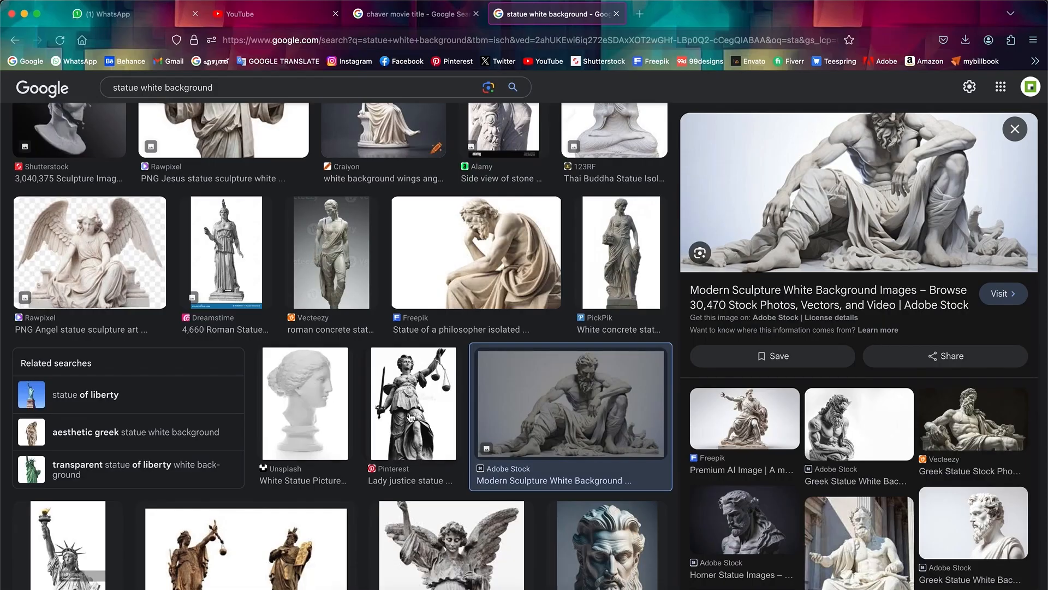
Return to the statue results and copy the Freepik image of the seated philosopher for the Photoshop document
scroll(410, 418, "down", 5)
left_click(404, 393)
scroll(404, 393, "down", 4)
left_click(174, 352)
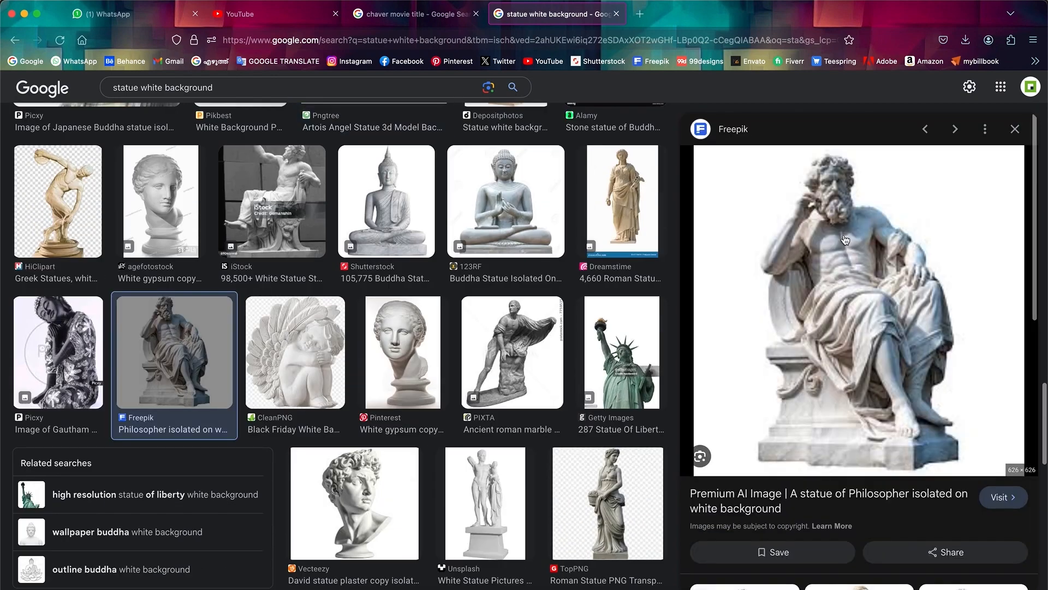
right_click(929, 224)
left_click(876, 389)
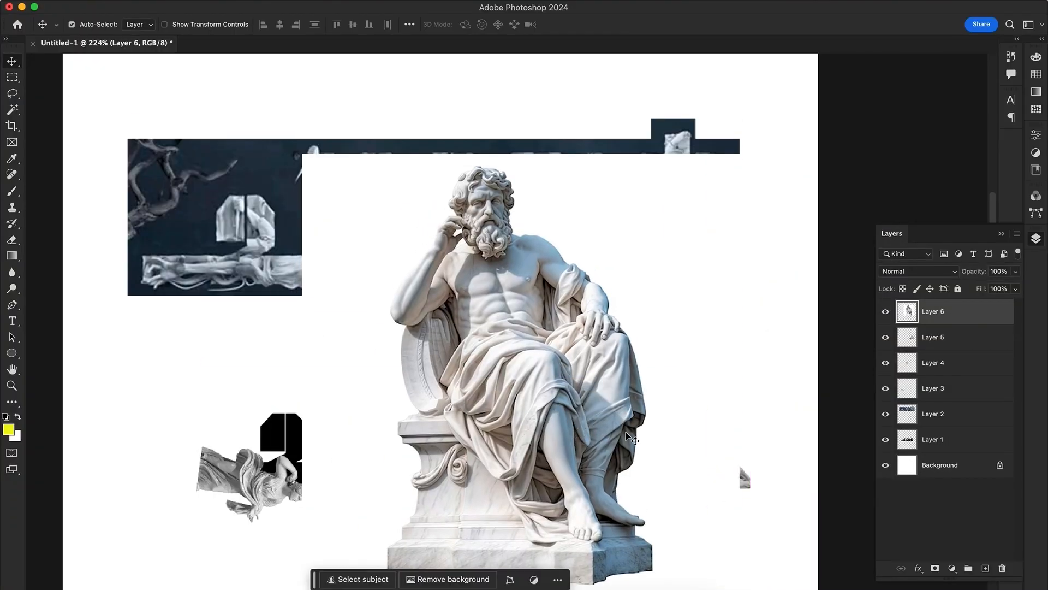
Select the philosopher as subject, cut it out, delete the rest of the image and paste the statue back
left_click(299, 148)
key("super+x")
key("Delete")
key("super+v")
Move the philosopher cut-out and place a duplicate of the seated bearded sculpture over the first letters
left_click_drag(501, 367, 556, 418)
left_click_drag(665, 443, 375, 443)
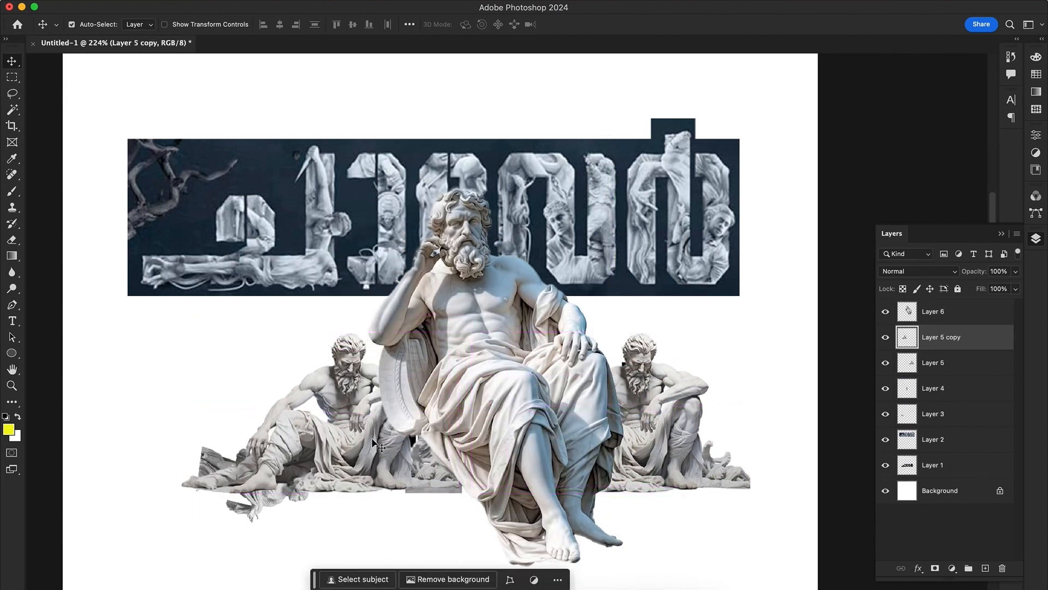
Send the philosopher behind the other statues, scale it down and place copies over the middle letters
key("super+bracketleft")
key("super+bracketleft")
key("super+bracketleft")
key("super+bracketleft")
key("super+t")
left_click_drag(624, 184, 555, 287)
left_click_drag(494, 371, 469, 446)
key("Return")
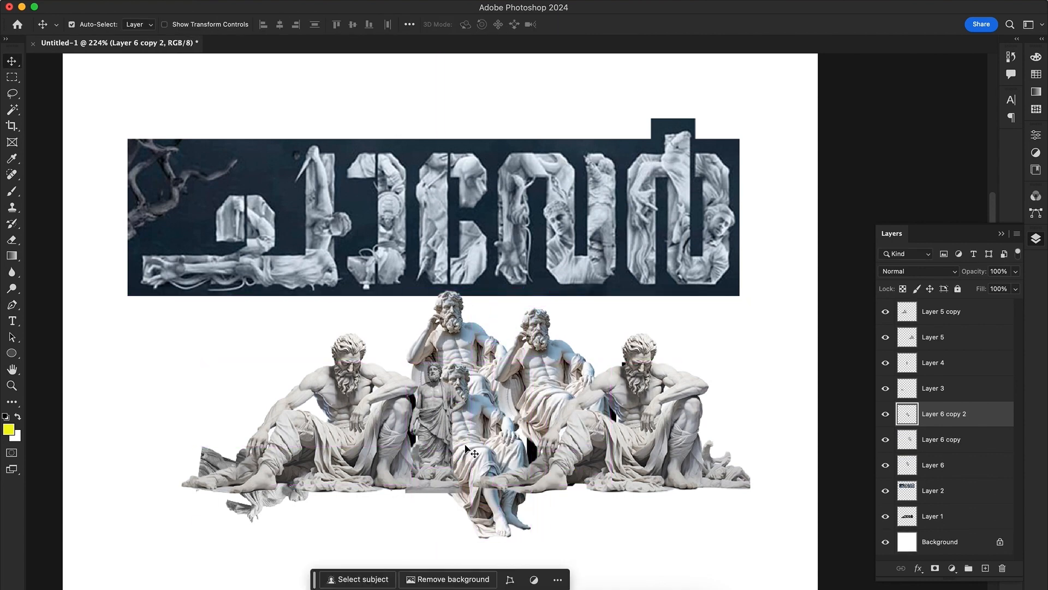
Move the sculpted title reference farther up the page and hide its layer
left_click_drag(592, 254, 599, 211)
left_click(683, 339)
left_click(955, 490)
left_click(885, 493)
left_click(885, 492)
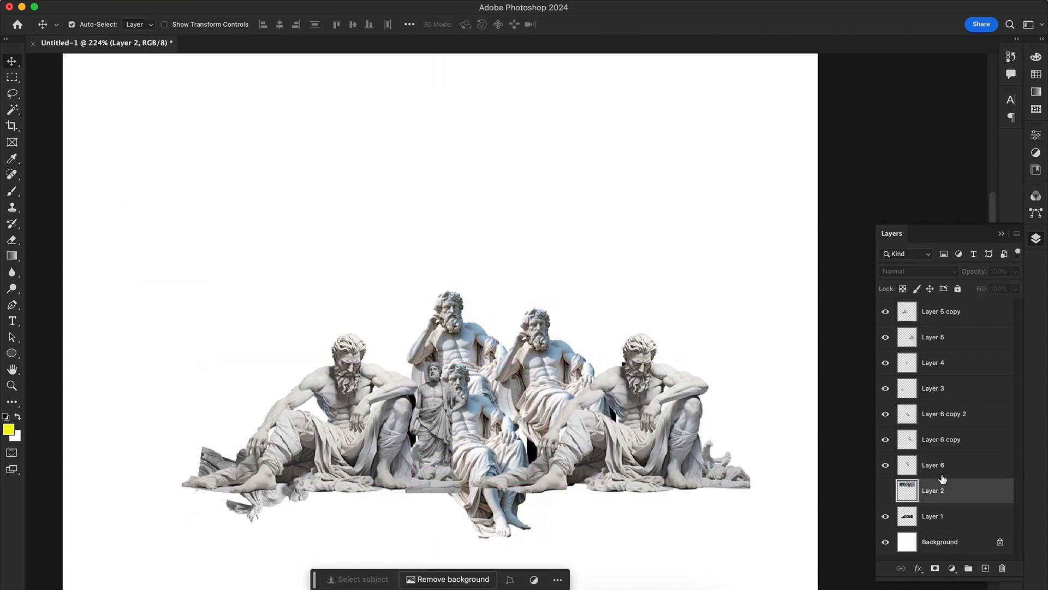
Add a white Solid Color fill layer above all the statue layers
left_click(943, 473)
left_click(948, 317, "shift")
left_click(952, 568)
left_click(972, 381)
left_click_drag(680, 292, 606, 241)
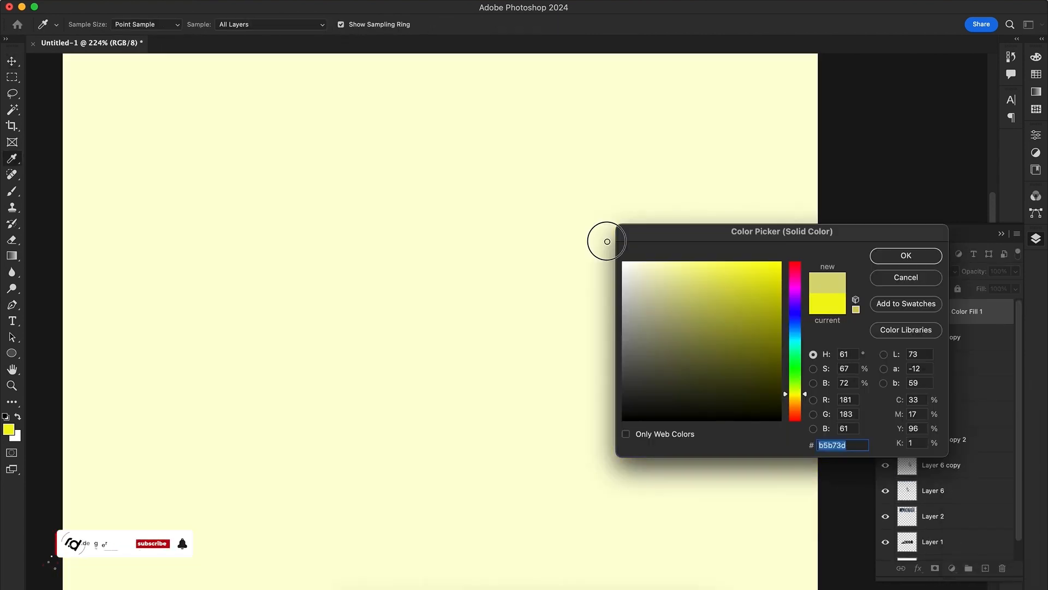
left_click(906, 255)
Group the statue layers and clip the colour fill layer to that group
left_click(931, 341)
left_click(948, 491, "shift")
key("super+g")
left_click(927, 324, "alt")
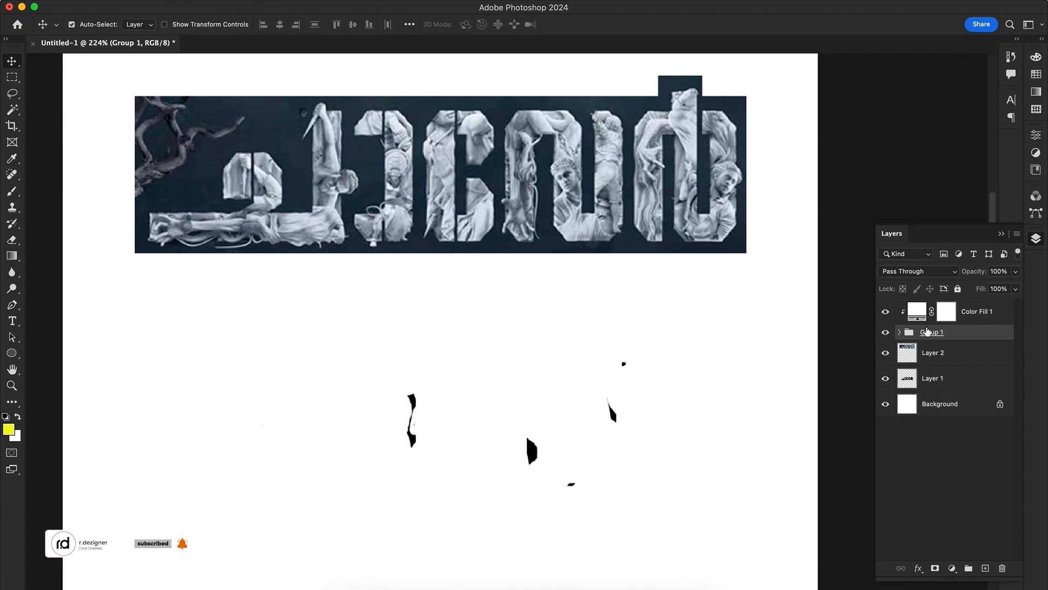
Set the fill layer's blend mode to Color and group it with the statues beneath the title reference layer
left_click(941, 317)
left_click(919, 271)
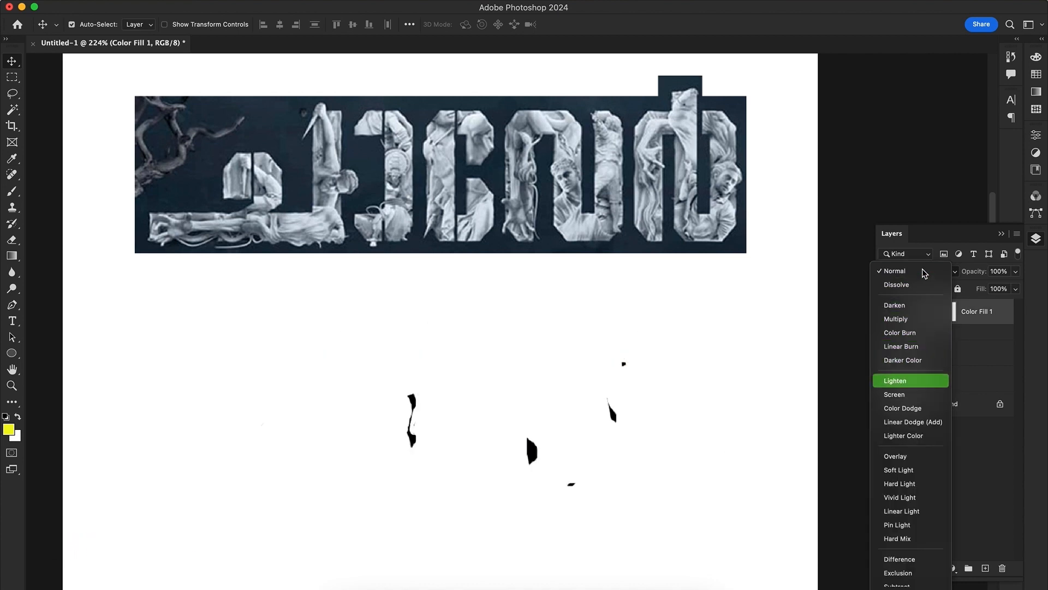
left_click(903, 582)
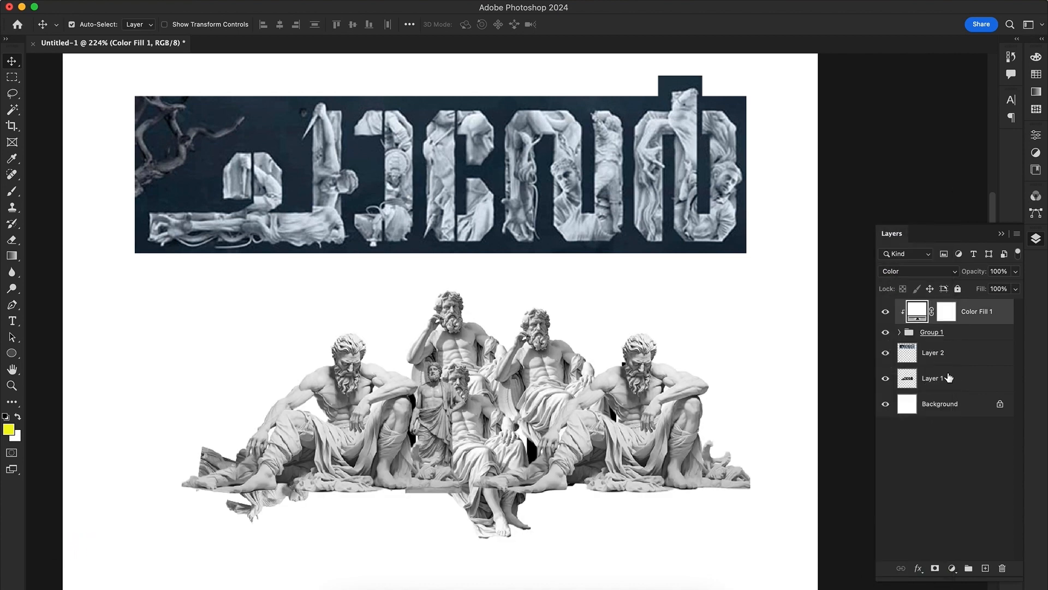
key("ctrl+g")
left_click_drag(983, 320, 963, 320)
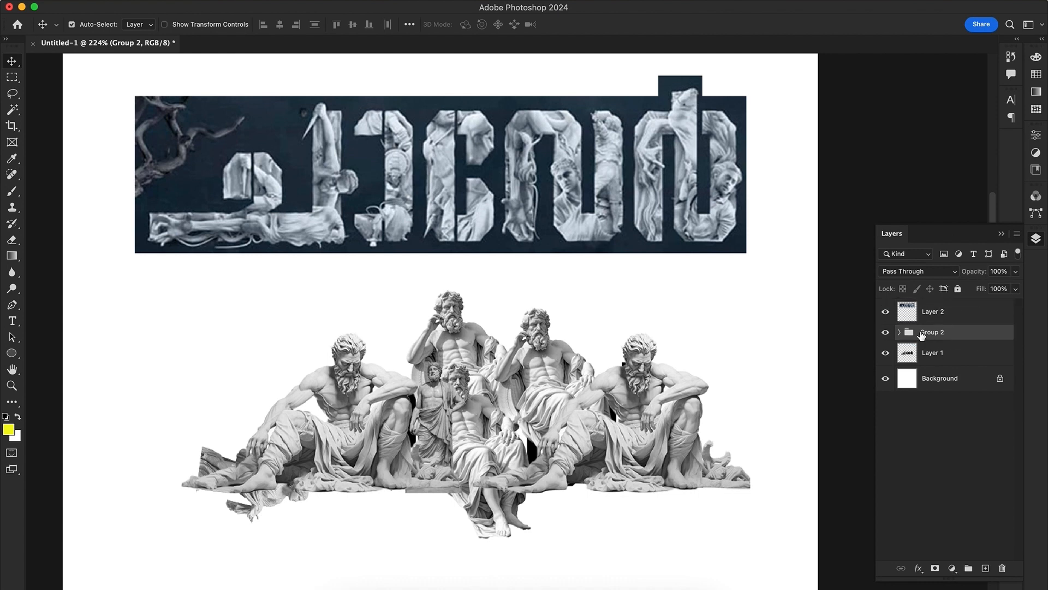
Keep a hidden duplicate of the combined statue group, then merge the original and clip it to the lettering in Layer 1
key("super+j")
left_click(886, 332)
left_click(945, 349)
key("super+e")
left_click(941, 365, "alt")
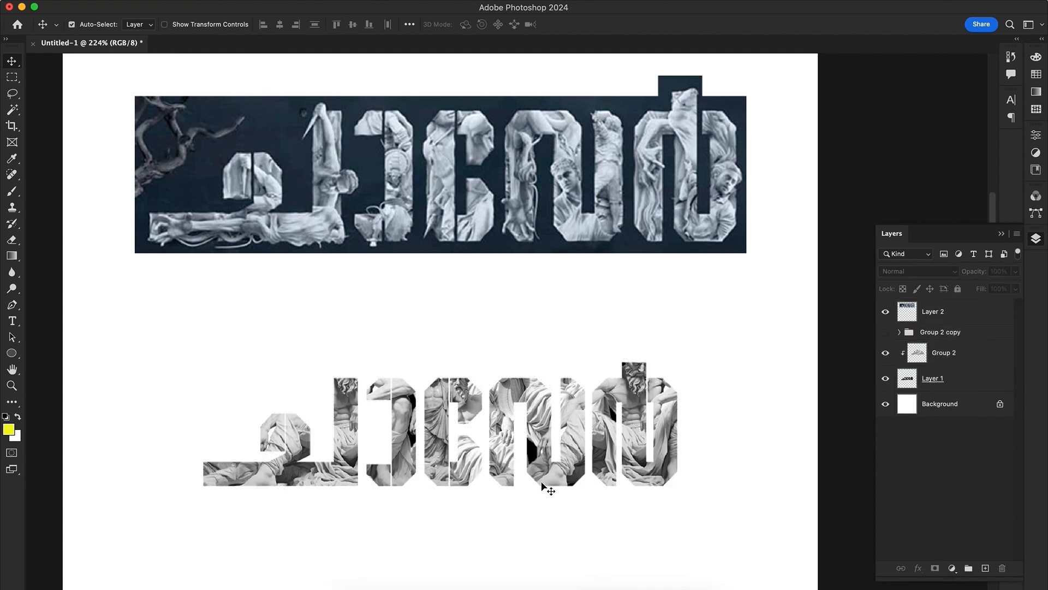
Stretch the merged statue image slightly wider inside the lettering with Free Transform
key("super+t")
left_click_drag(755, 415, 771, 415)
key("Return")
Add a black Multiply drop shadow to the lettering layer with 100% opacity, 5 px distance and a size well below 90 px
left_click(941, 587)
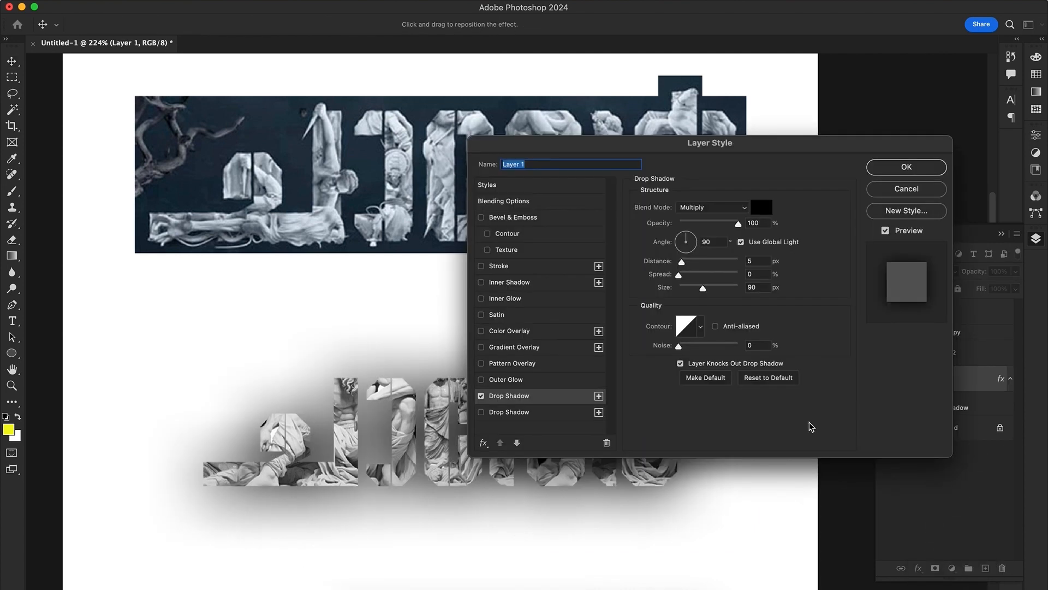
left_click_drag(739, 224, 765, 226)
mouse_move(702, 289)
left_mouse_down()
mouse_move(677, 281)
mouse_move(685, 237)
mouse_move(681, 289)
left_mouse_up()
key("Return")
Switch to the browser and search Google Images for "statue white kathakali"
key("z")
key("super+Tab")
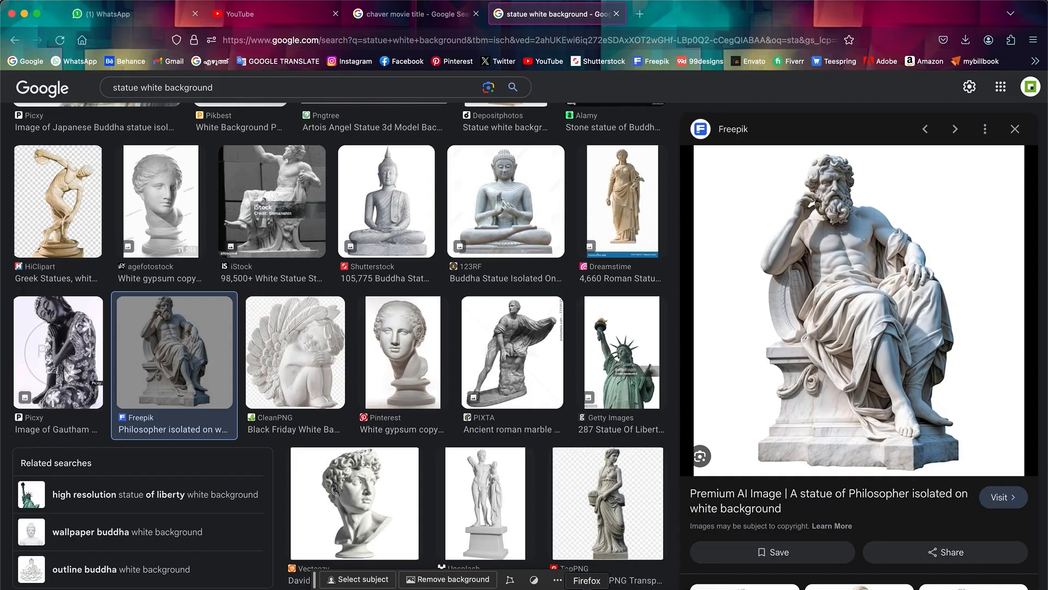
double_click(172, 88)
type("kathakali")
key("Return")
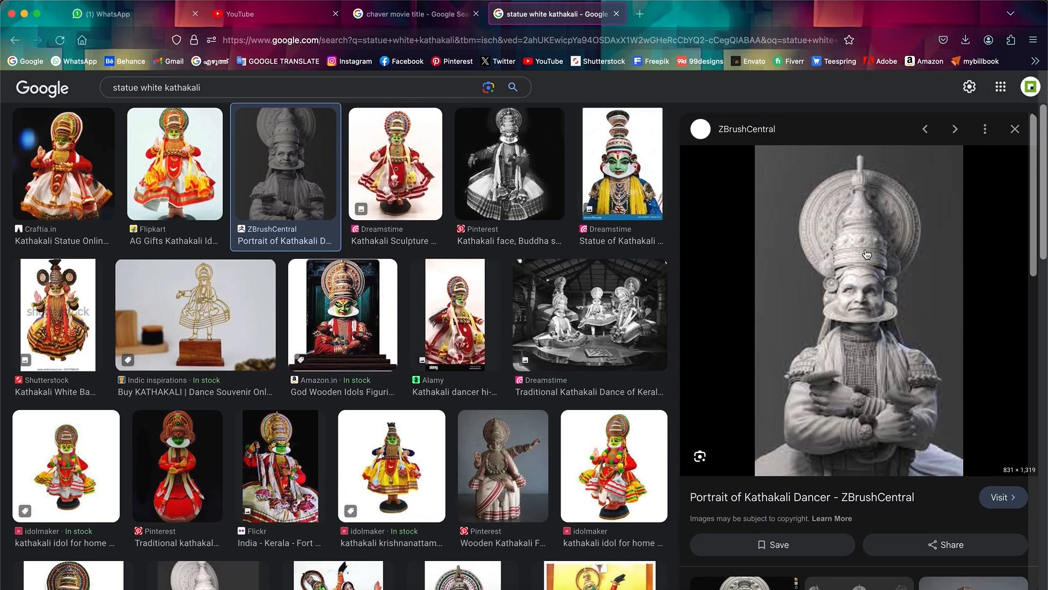
Copy the ZBrushCentral kathakali dancer portrait and paste it into the Photoshop document
right_click(867, 254)
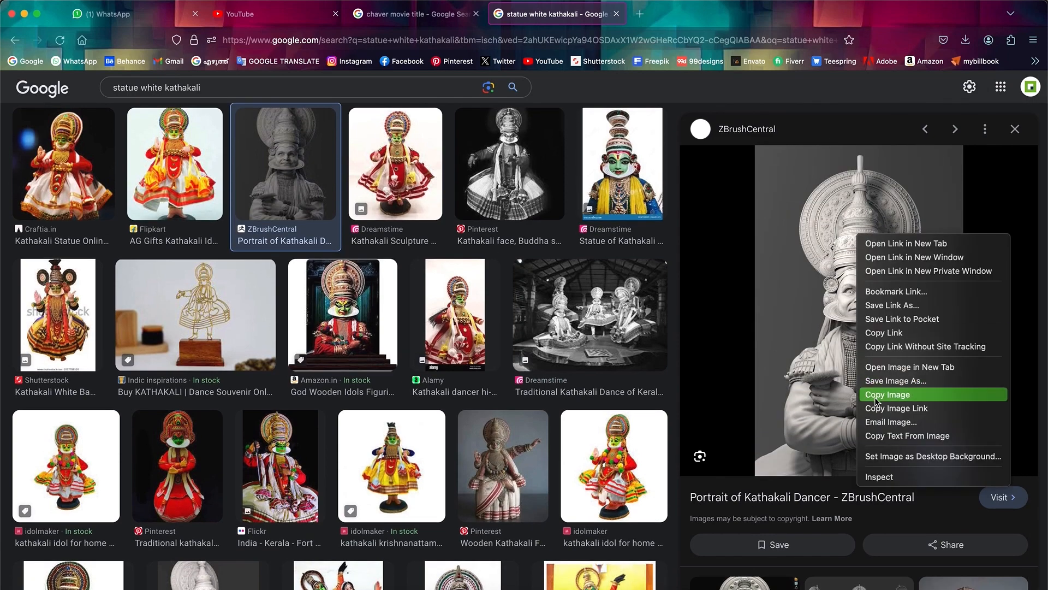
left_click(889, 393)
key("super+Tab")
key("super+v")
Select the kathakali dancer as subject, cut it out, delete the remaining image and paste the figure back
left_click(270, 1)
left_click(284, 158)
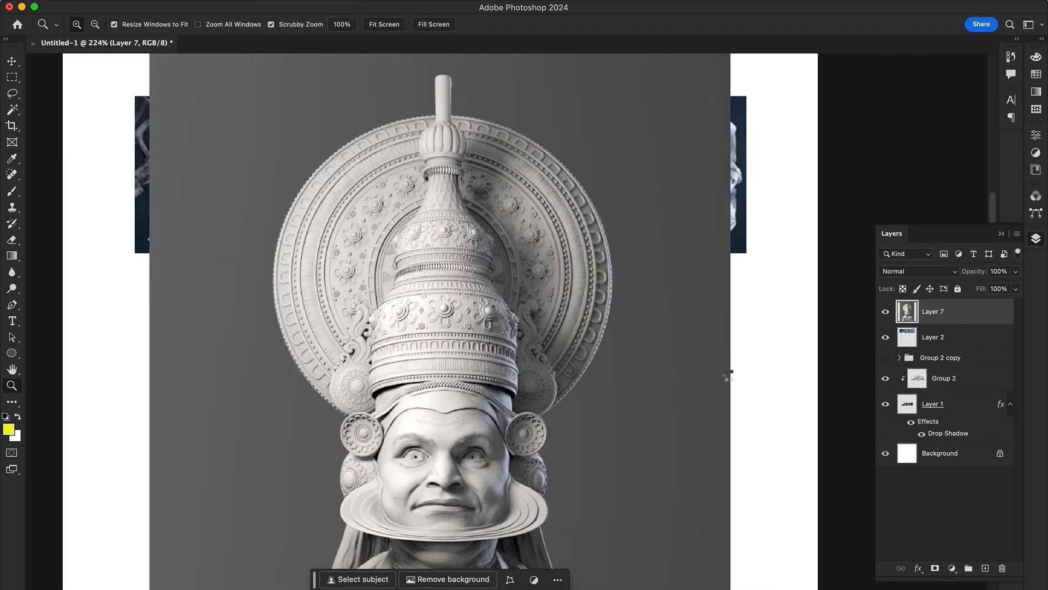
key("super+x")
key("Delete")
key("super+v")
Scale the kathakali figure down and place it over the left stem of the third letter
key("super+t")
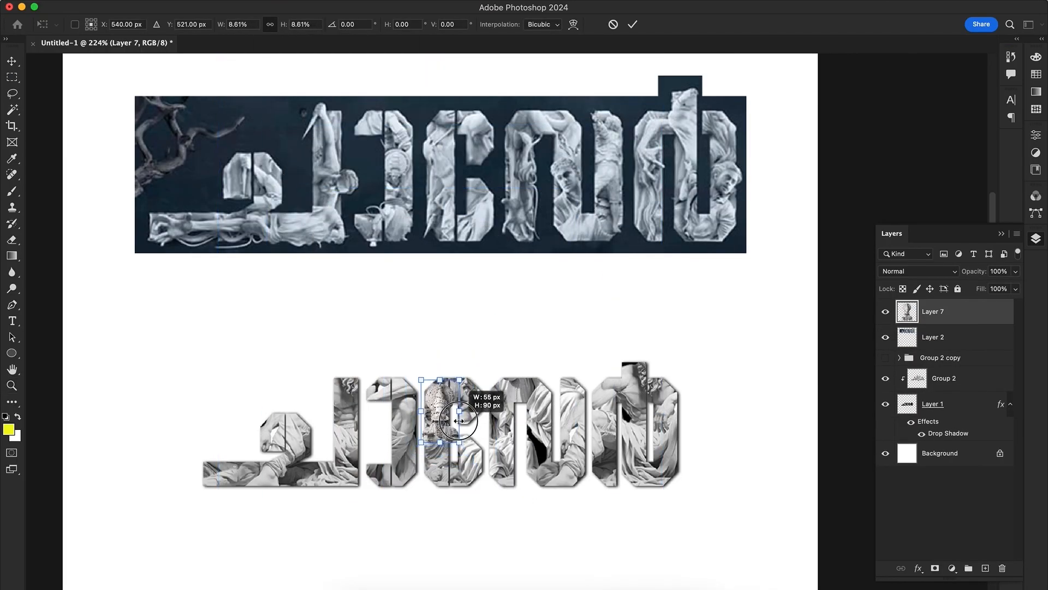
key("super+t")
left_click_drag(463, 368, 440, 424)
left_click_drag(471, 380, 455, 407)
key("Return")
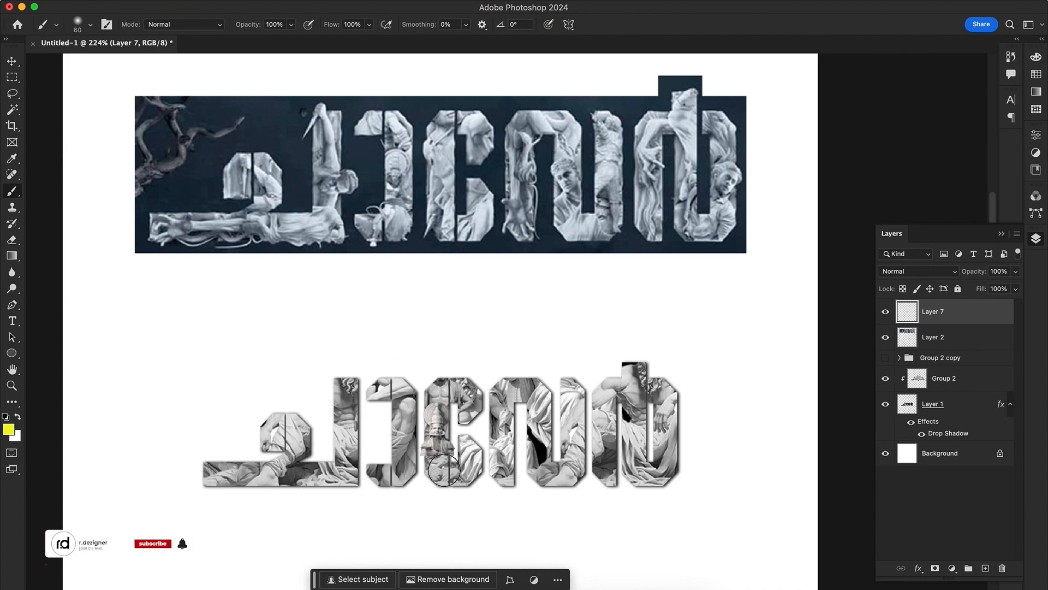
Switch to the browser's chaver movie title results and open the IMDb Chaver (2023) poster image for copying
key("z")
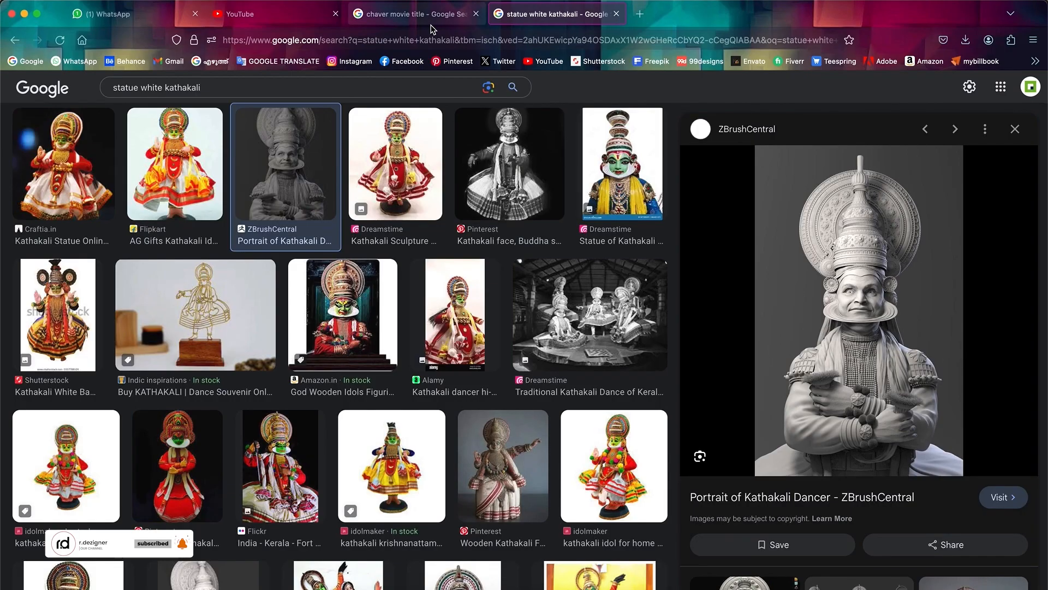
left_click(415, 14)
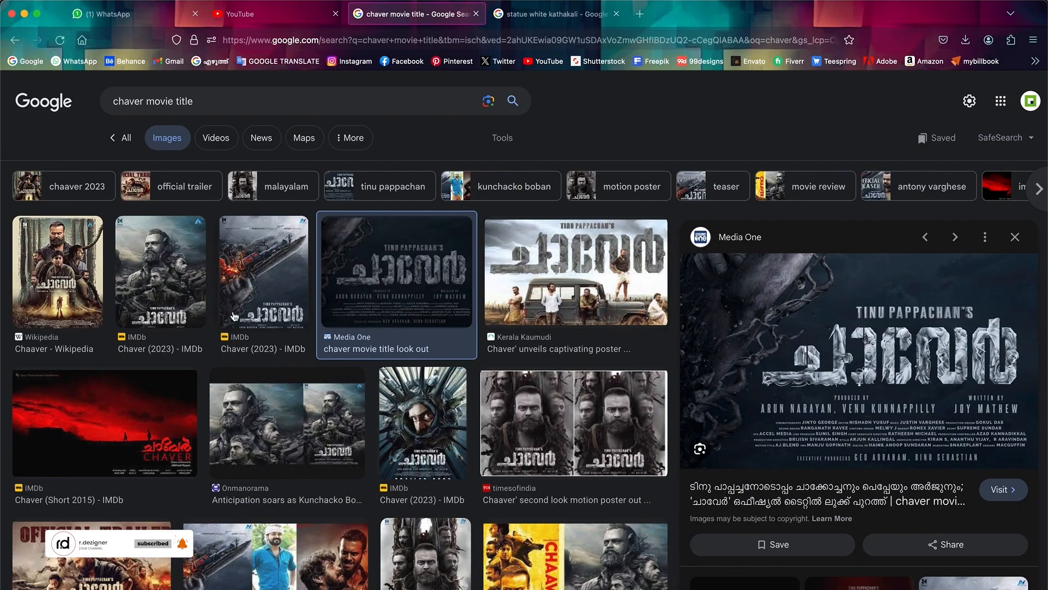
left_click(199, 314)
right_click(710, 236)
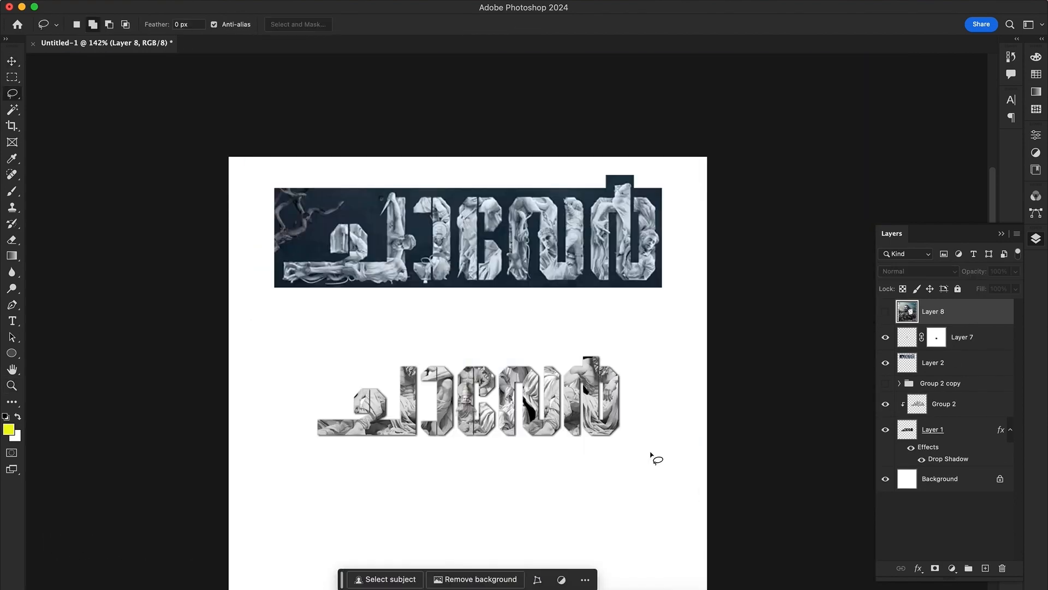
Paste the face taken from the movie poster as a new layer and move it beside the last letter
key("z")
left_click(618, 319)
key("super+v")
key("v")
left_click_drag(491, 350, 656, 455)
Scale down the poster face, tilt it 7° and place it over the right stem of the last letter
key("super+t")
left_click_drag(707, 300, 642, 380)
left_click_drag(634, 413, 672, 465)
key("Return")
key("super+t")
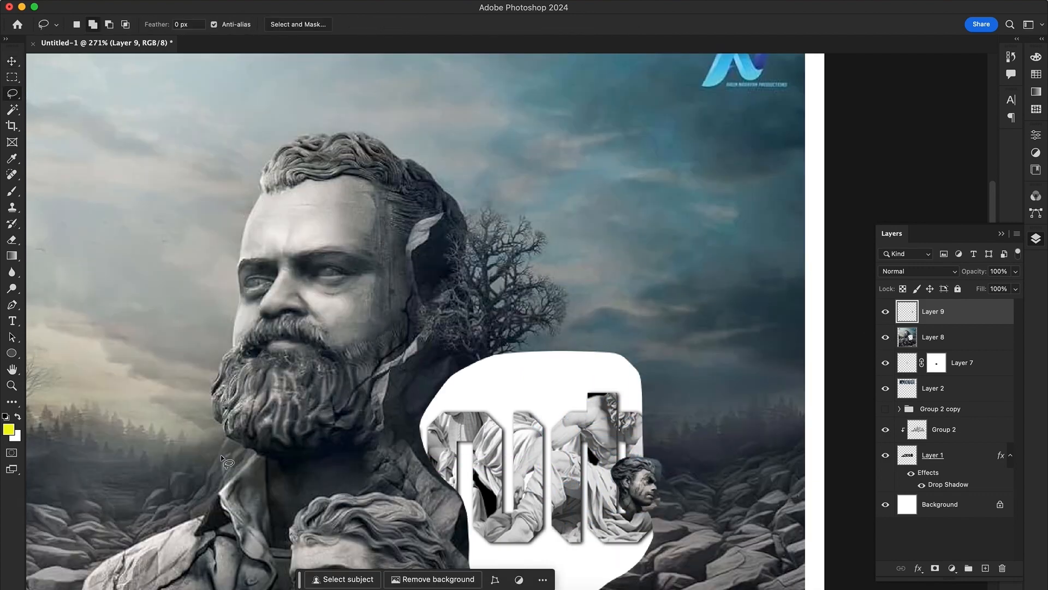
Lasso the bearded face in the poster, paste it as its own layer and scale it down over the lettering
mouse_move(225, 462)
left_mouse_down()
mouse_move(444, 152)
mouse_move(230, 458)
left_mouse_up()
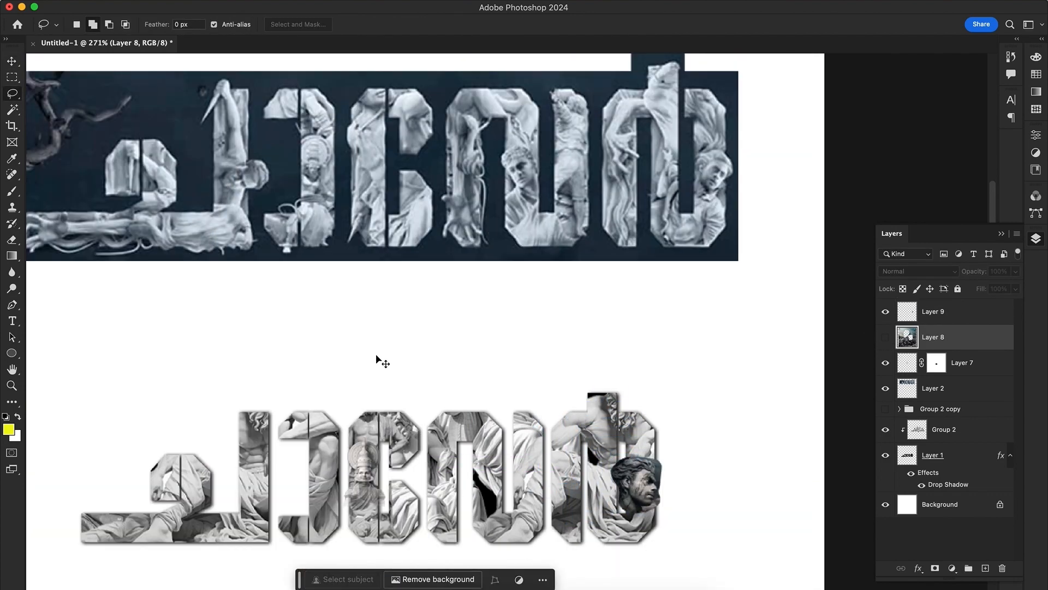
key("super+v")
key("super+t")
left_click_drag(444, 344, 354, 472)
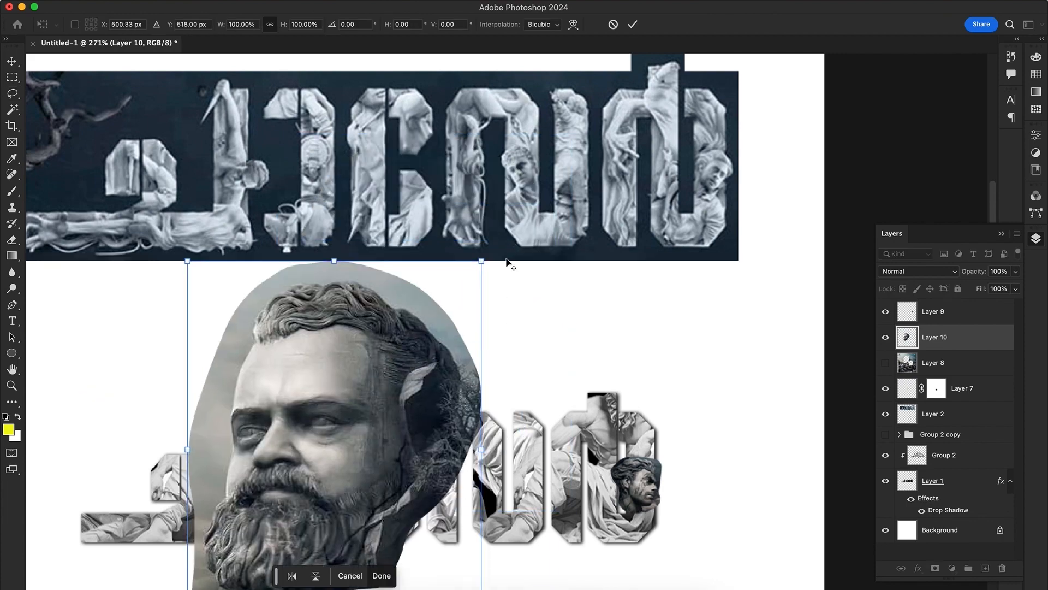
left_click_drag(481, 262, 383, 387)
left_click_drag(395, 386, 394, 467)
key("Return")
Turn the bearded face onto its side and flip it horizontally and vertically
key("super+t")
right_click(355, 440)
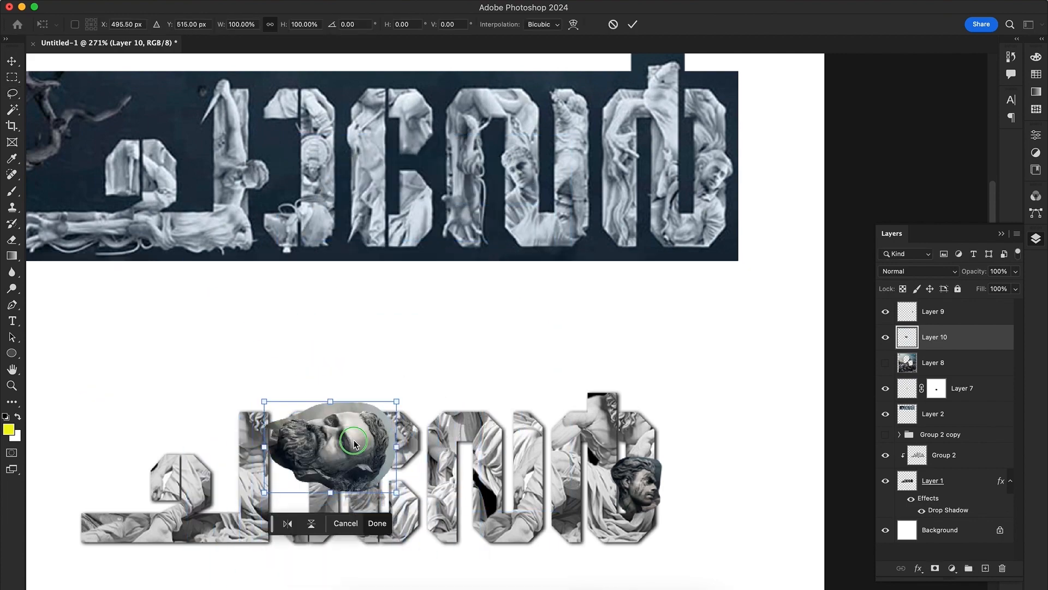
left_click(389, 577)
right_click(329, 454)
left_click(376, 588)
key("Return")
key("super+t")
right_click(327, 440)
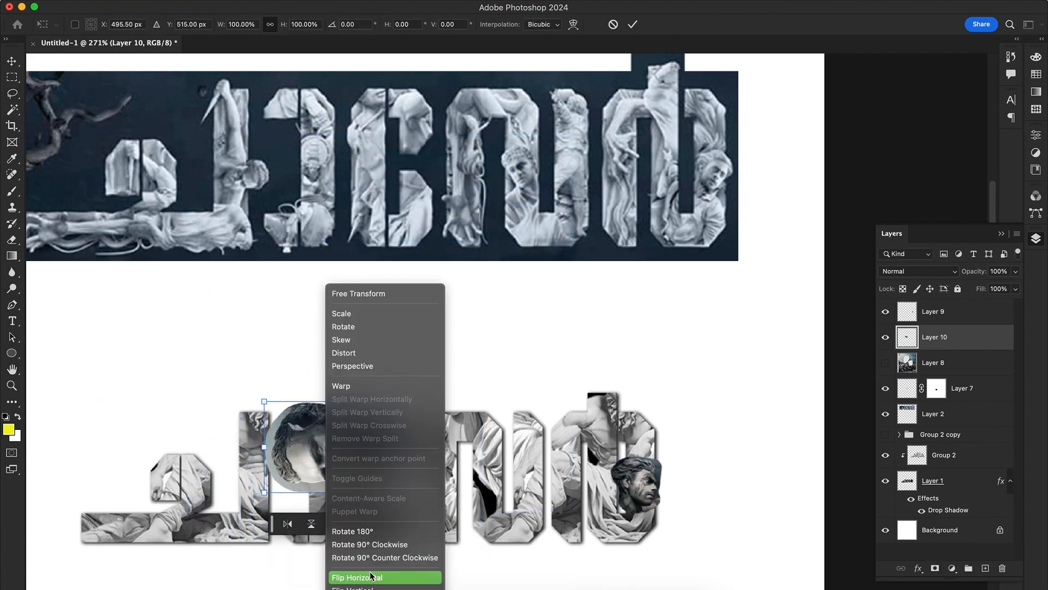
left_click(373, 586)
key("Return")
Shrink the bearded face further and place it on the tall stem of the first letter
key("super+t")
left_click_drag(390, 380, 298, 518)
left_click_drag(336, 449, 263, 491)
left_click_drag(310, 429, 286, 478)
key("Return")
Hide the bearded face layer, show the poster layer again and make it the active layer
key("l")
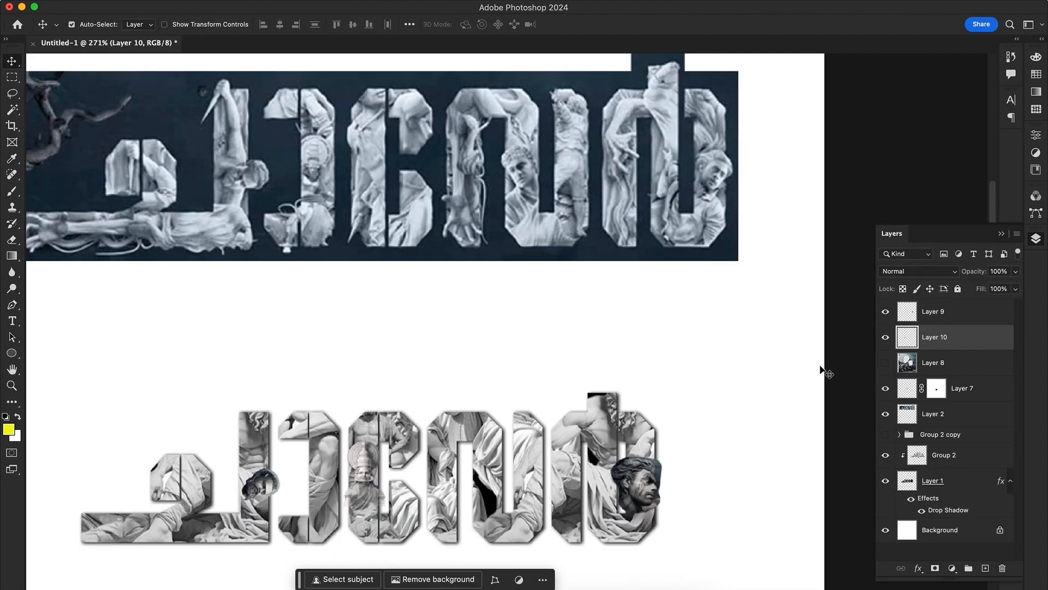
left_click(886, 363)
left_click(886, 337)
left_click(941, 364)
left_click_drag(360, 564, 414, 389)
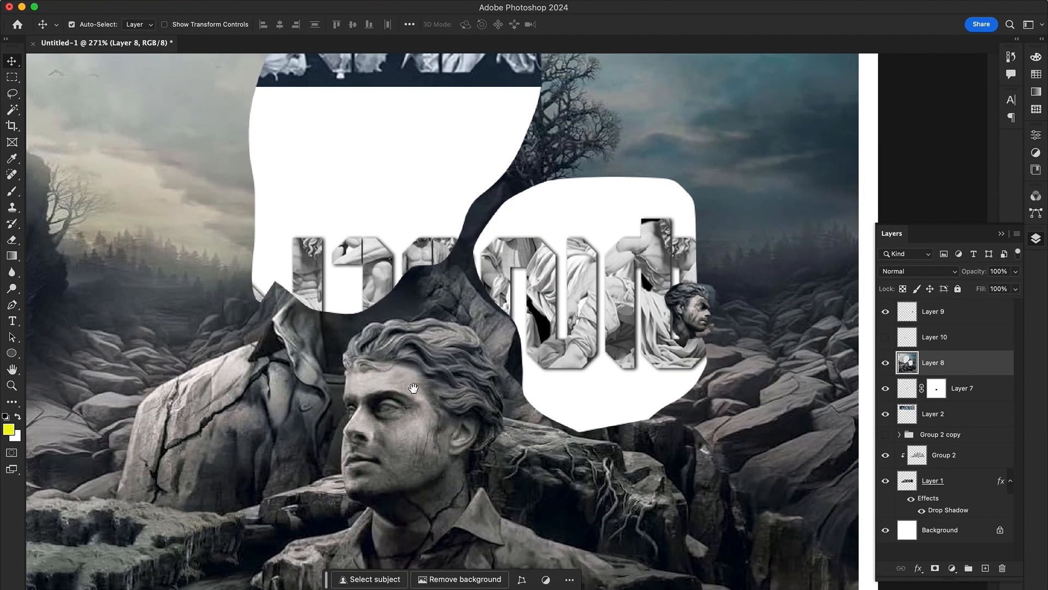
Lasso the poster's lower front face, cut it out, delete the remaining poster and paste the face back
key("l")
left_click_drag(529, 472, 451, 546)
left_click_drag(526, 457, 529, 471)
key("super+x")
key("Delete")
key("super+v")
Scale the pasted face down, tilt it about 8° counter-clockwise and place it inside the fourth letter
key("super+t")
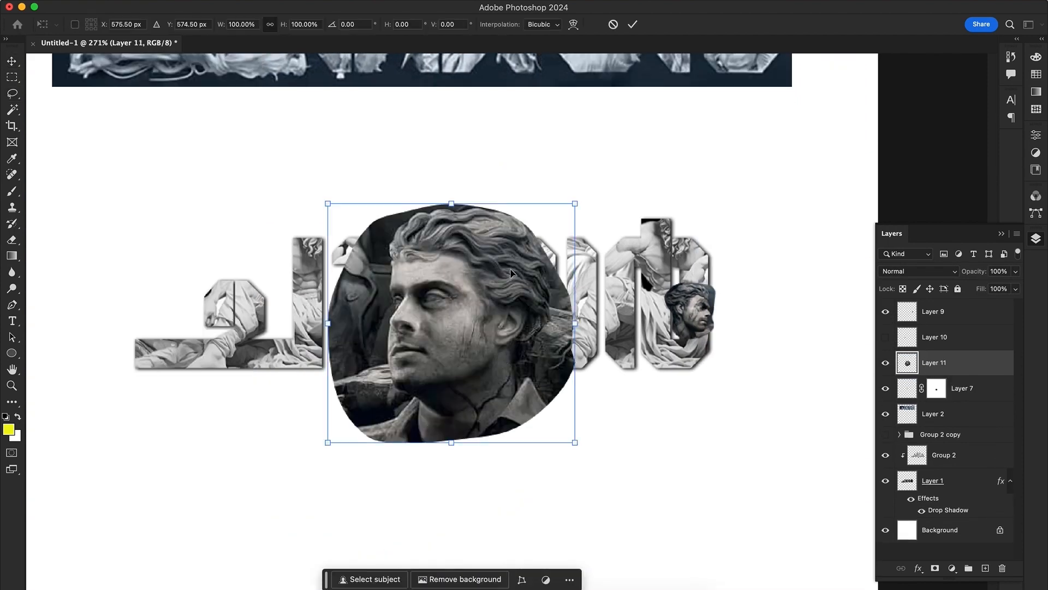
left_click_drag(575, 205, 494, 282, "alt")
mouse_move(451, 340)
left_mouse_down()
mouse_move(350, 517)
mouse_move(443, 487)
left_mouse_up()
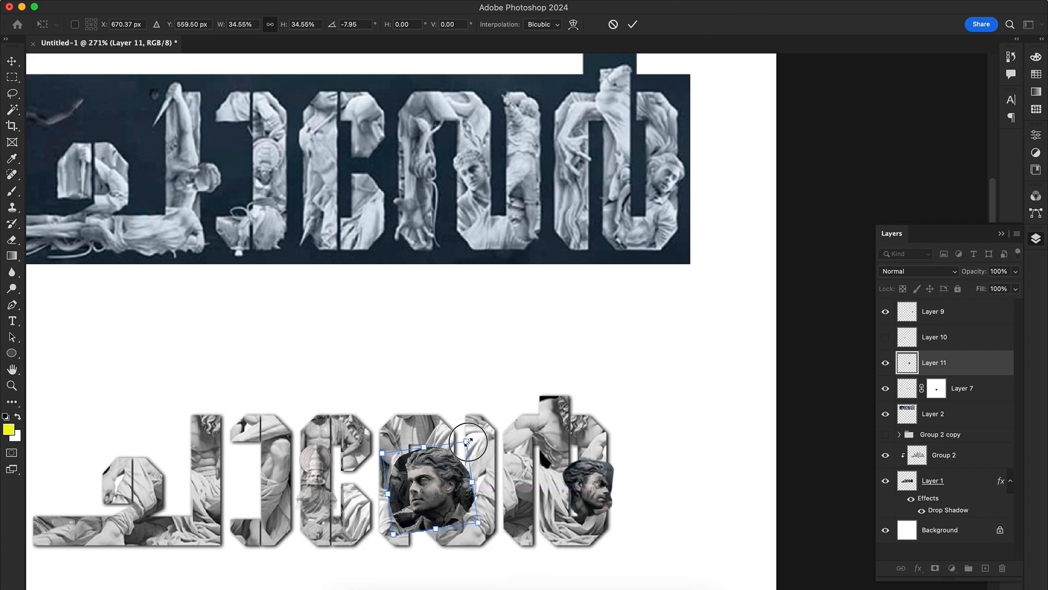
left_click_drag(468, 442, 453, 459, "alt")
key("Return")
Trim the face on the last letter to its outline with the Lasso and keep it on its own layer
key("z")
left_click_drag(481, 503, 535, 487)
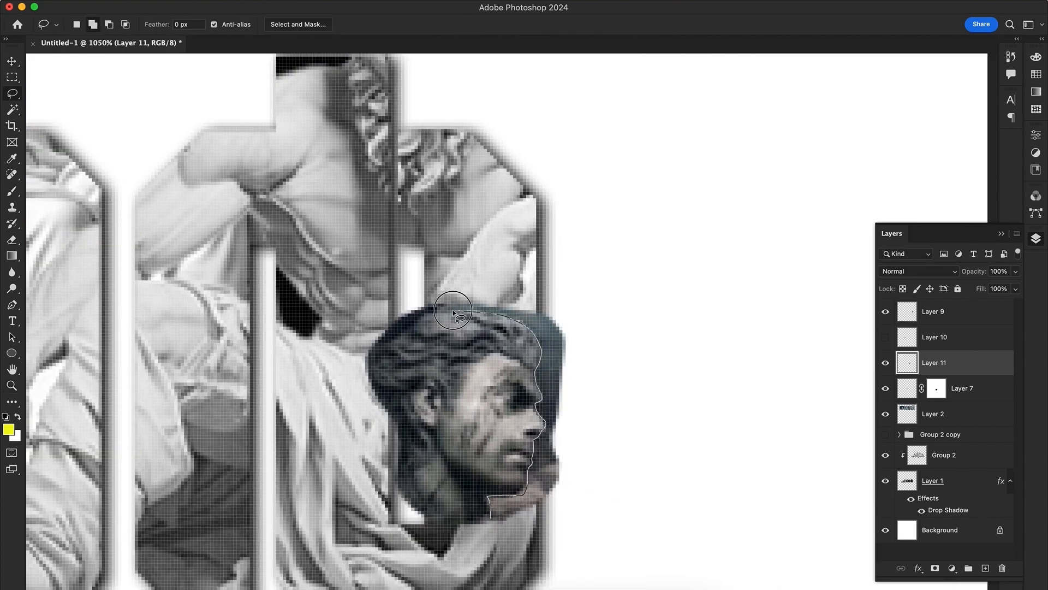
left_click_drag(453, 312, 453, 314)
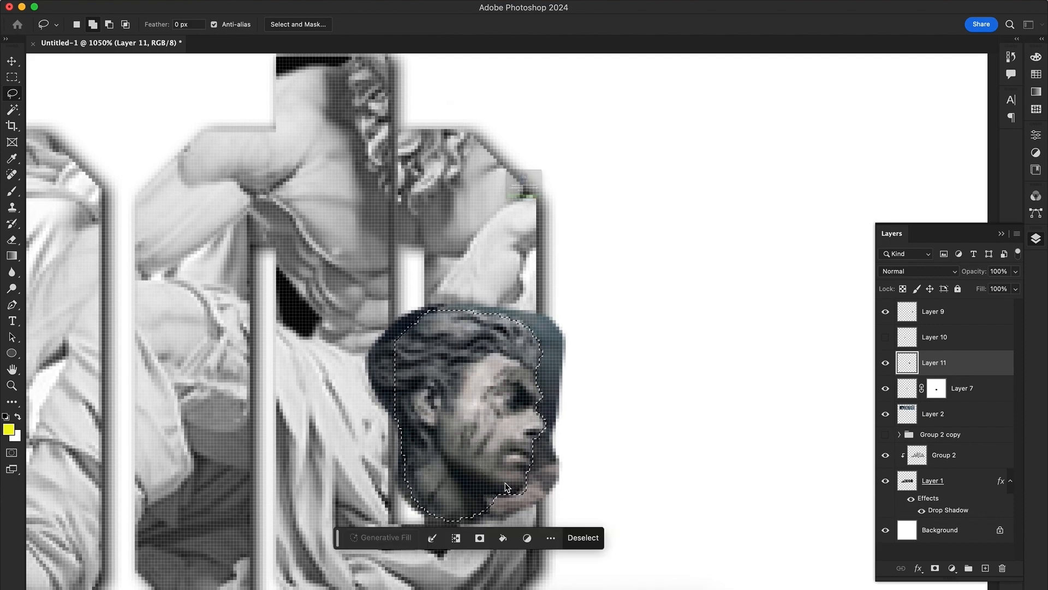
key("v")
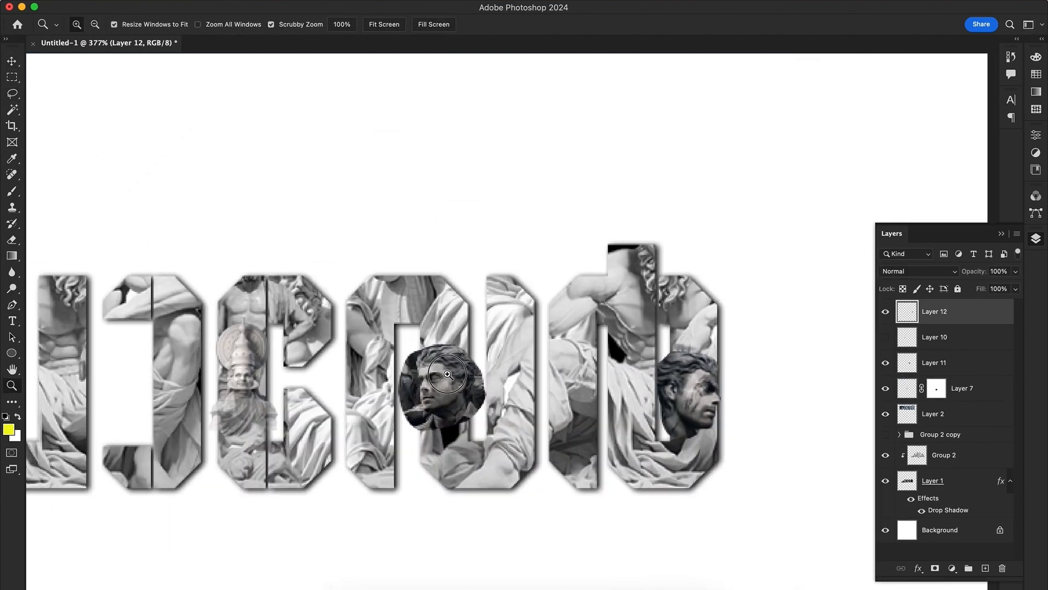
mouse_move(447, 374)
left_mouse_down()
mouse_move(475, 382)
mouse_move(475, 410)
left_mouse_up()
Trace the fourth letter's face and neck with the Lasso and separate them from the surrounding poster background
key("l")
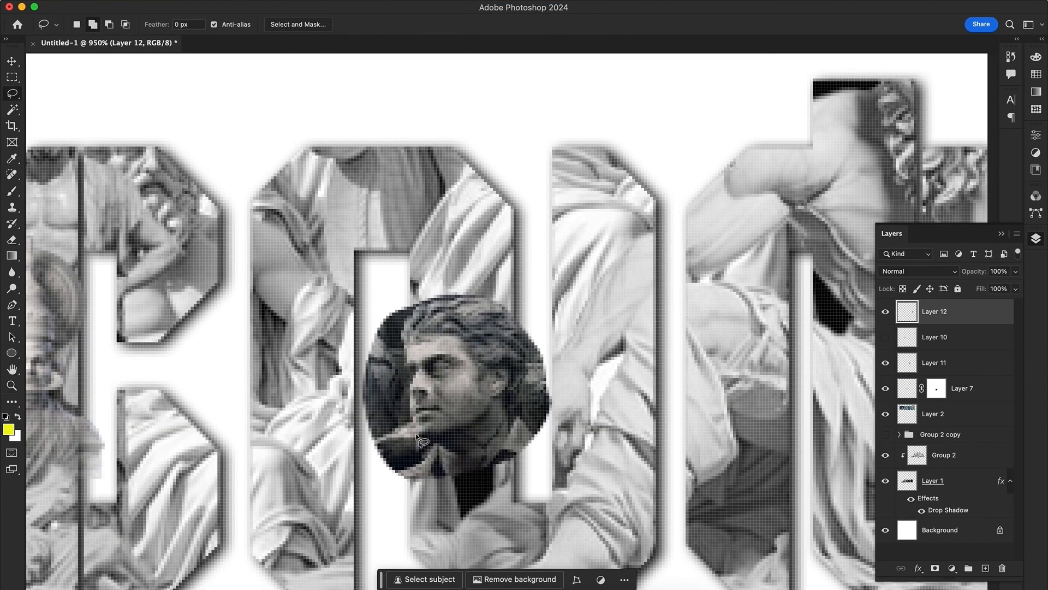
left_click_drag(416, 437, 406, 353)
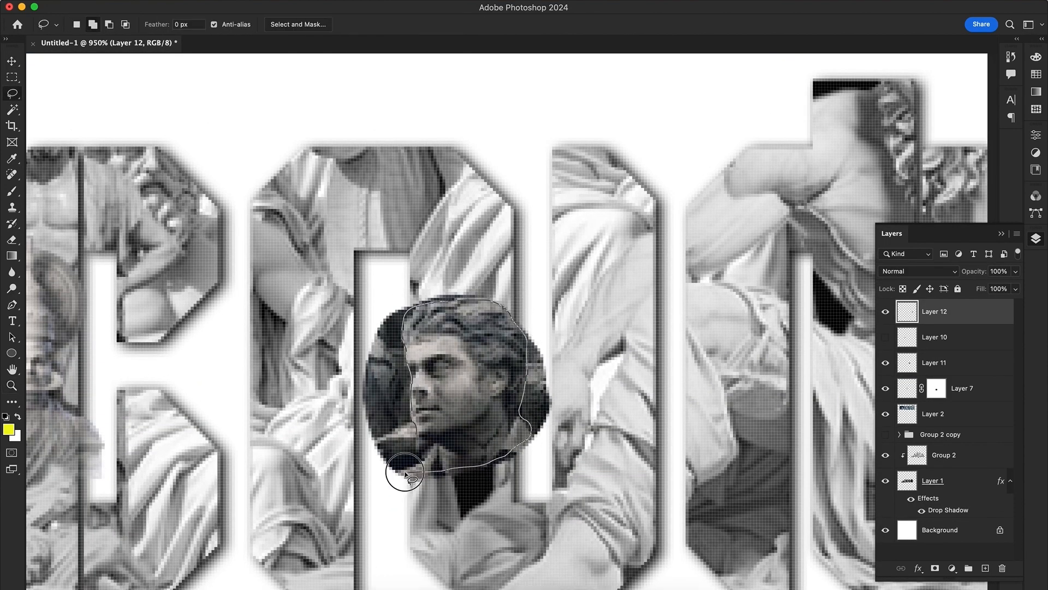
left_click_drag(404, 473, 407, 470)
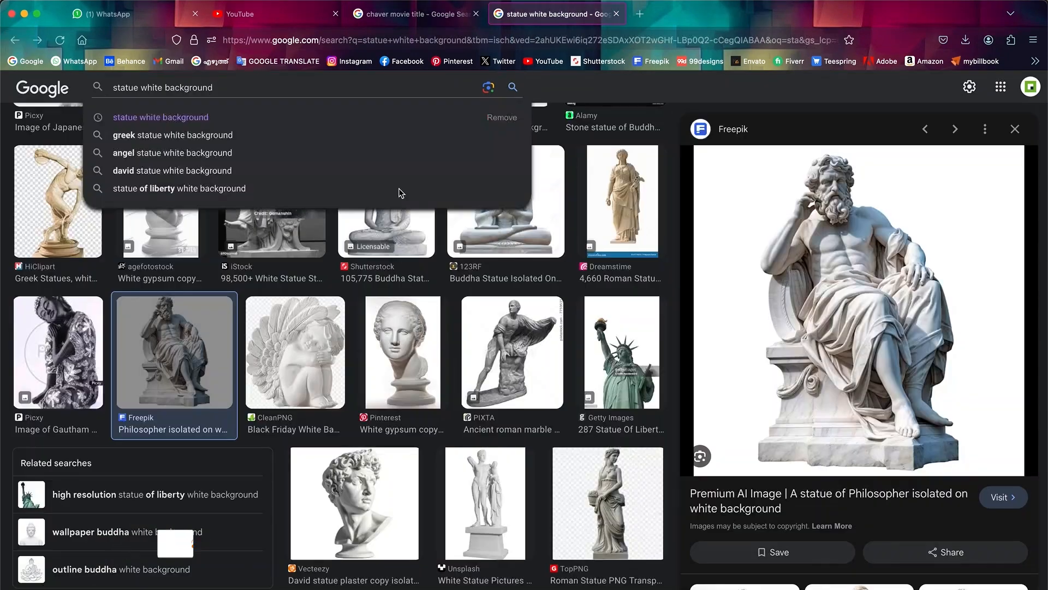
Switch to the browser, search images for "statue white fight background" and open the male angel statue picture
scroll(401, 193, "down", 10)
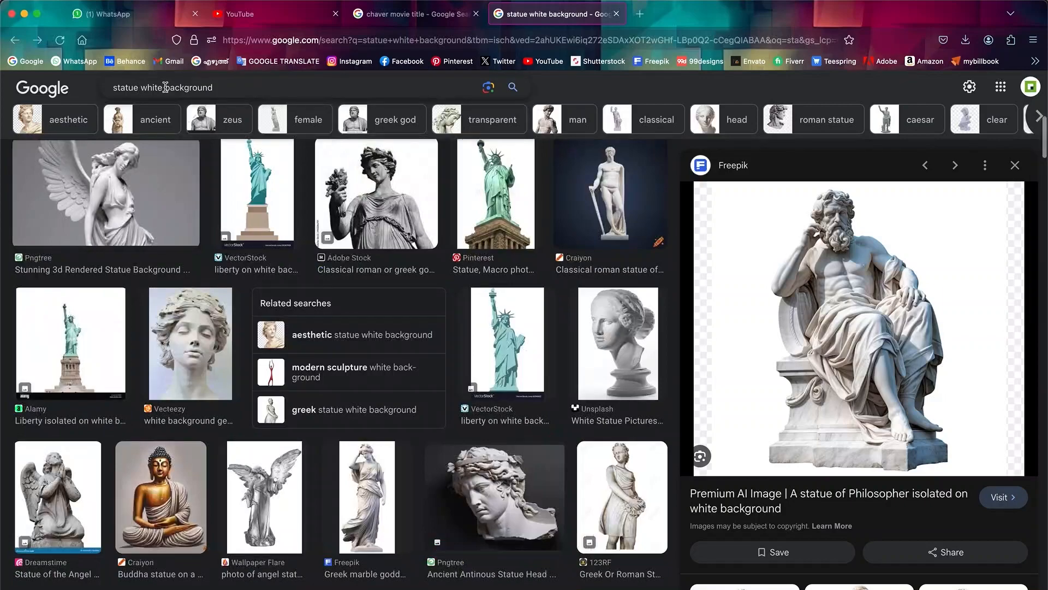
left_click(166, 87)
type("fight")
key("Return")
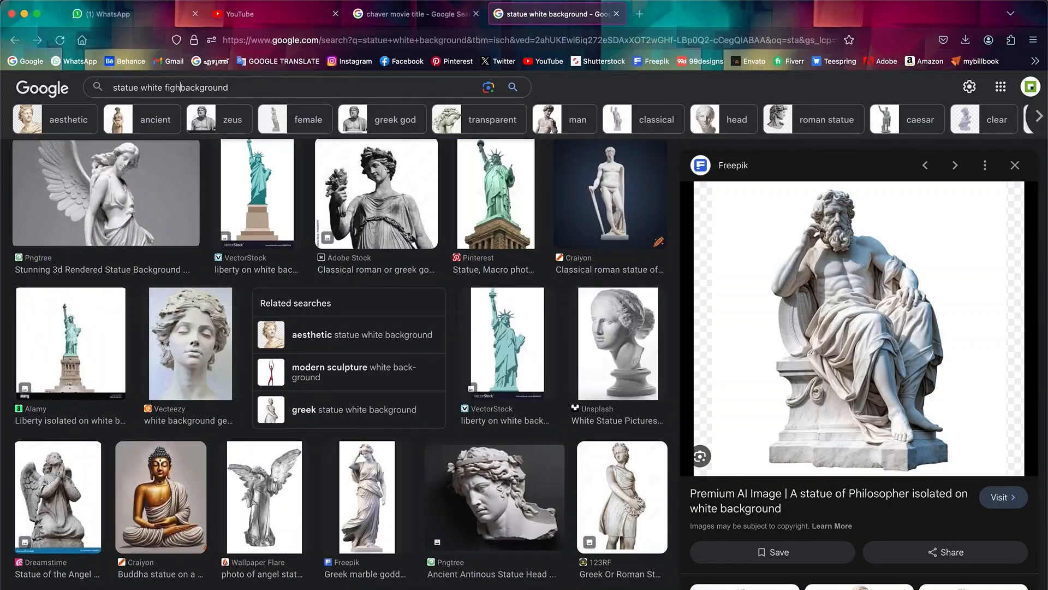
scroll(526, 415, "down", 8)
scroll(529, 427, "down", 3)
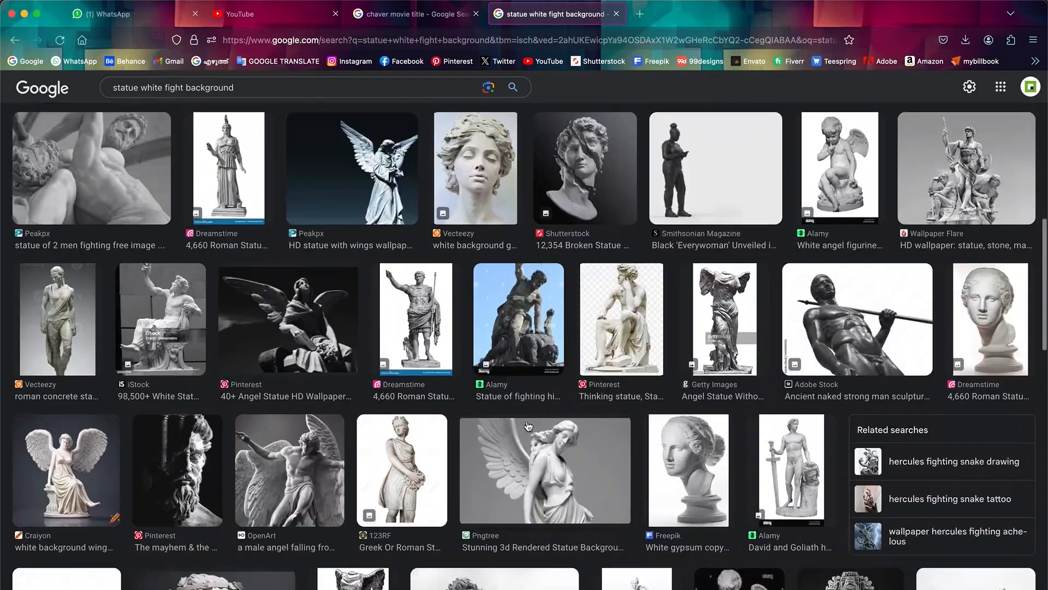
left_click(289, 475)
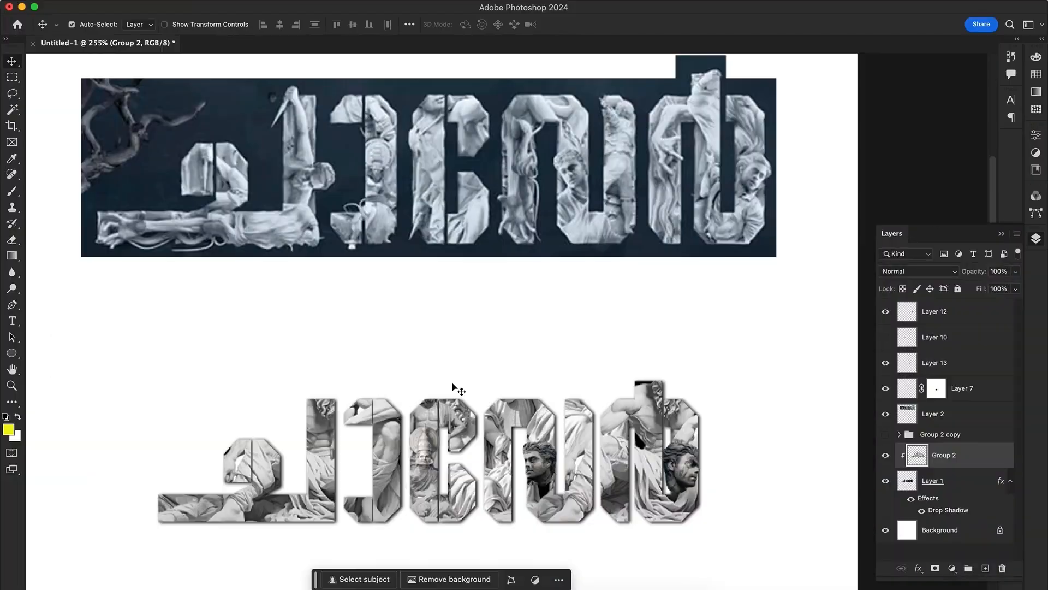
Paste the angel statue image into the Photoshop document and isolate the wanted part of it from the rest
key("super+v")
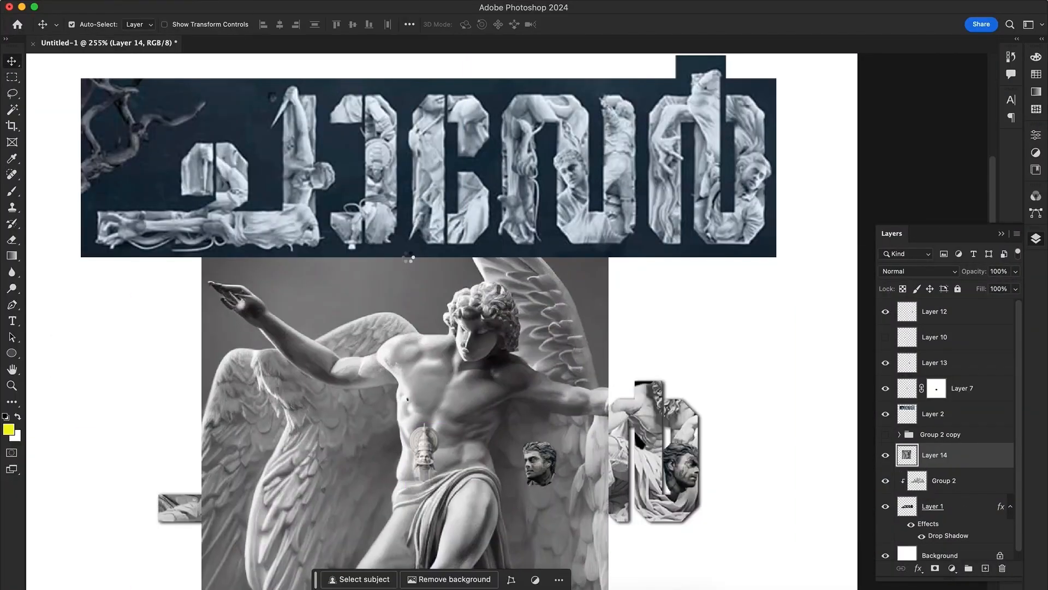
key("super+x")
key("Delete")
key("super+v")
Scale down the angel figure and position it inside the small hook of the first letter
left_click_drag(480, 337, 303, 570)
key("super+t")
left_click_drag(466, 383, 381, 459)
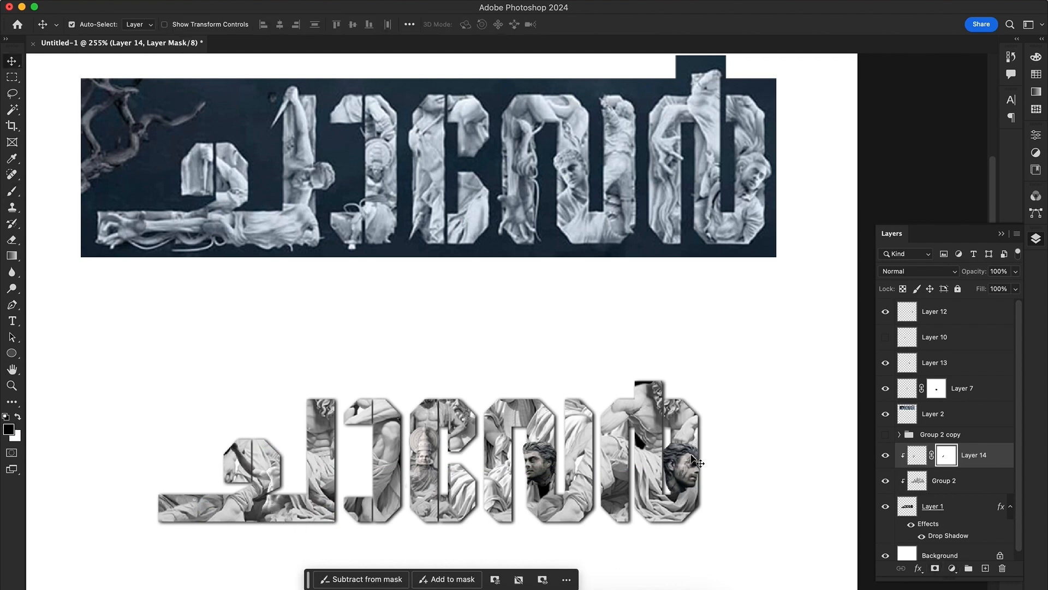
Return to the browser's statue results, find a Lady Justice statue holding a sword and copy its image
left_click(727, 486)
scroll(727, 486, "down", 2)
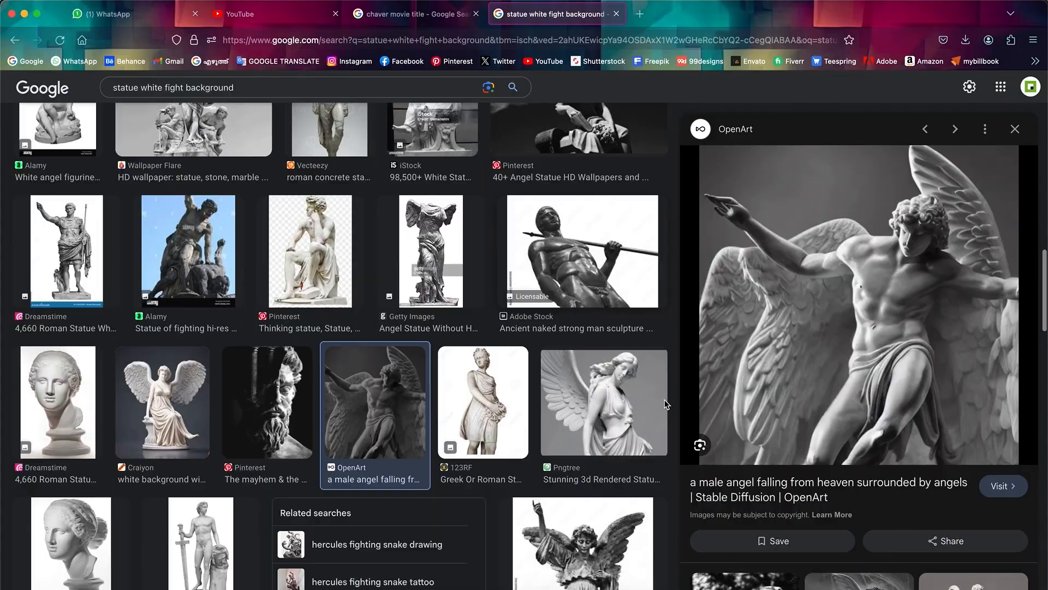
scroll(595, 396, "down", 5)
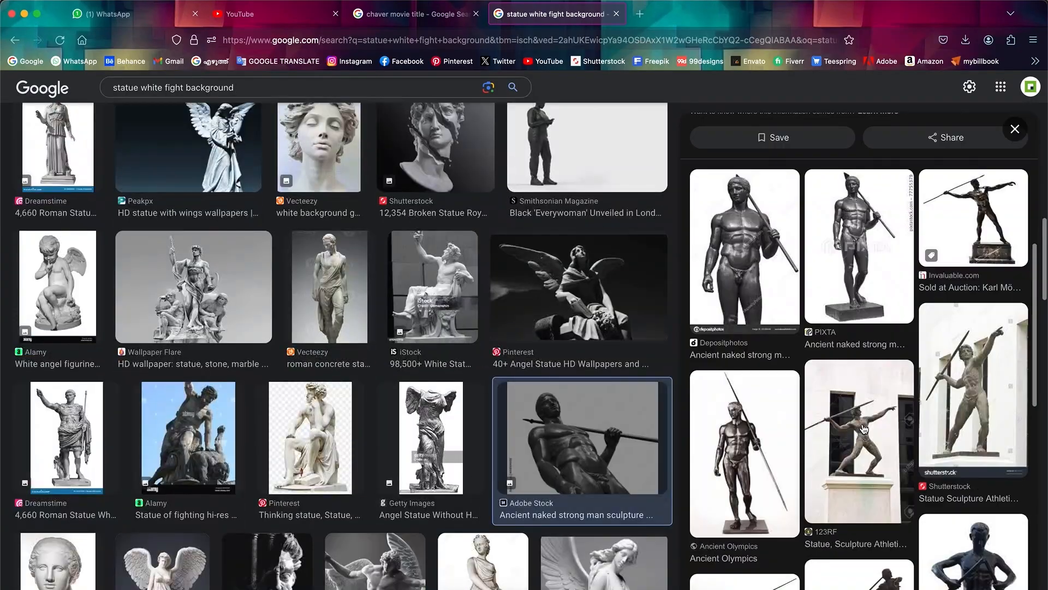
scroll(864, 429, "down", 5)
scroll(403, 371, "down", 10)
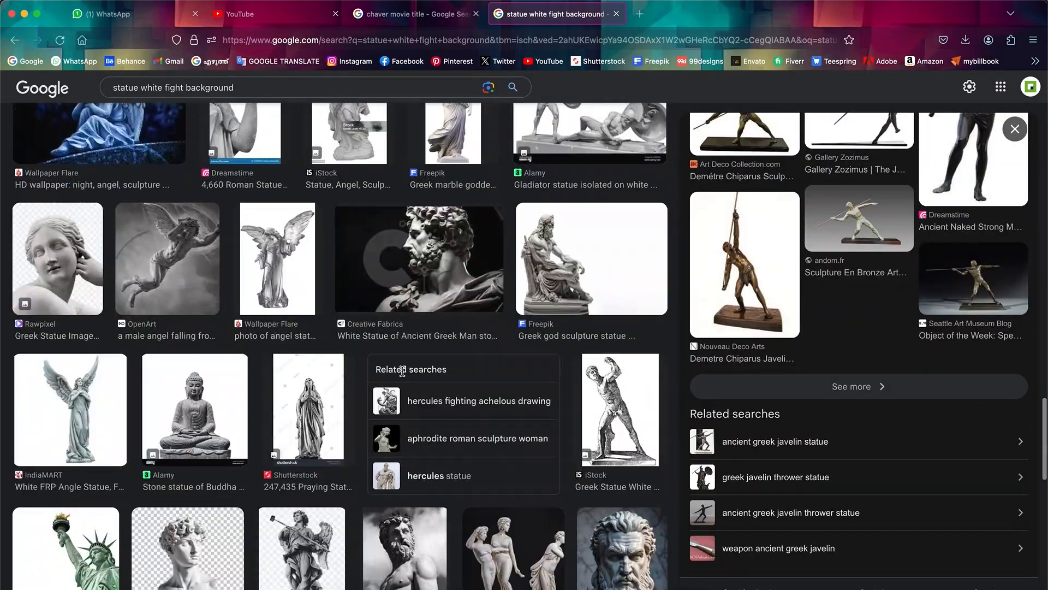
scroll(402, 371, "down", 20)
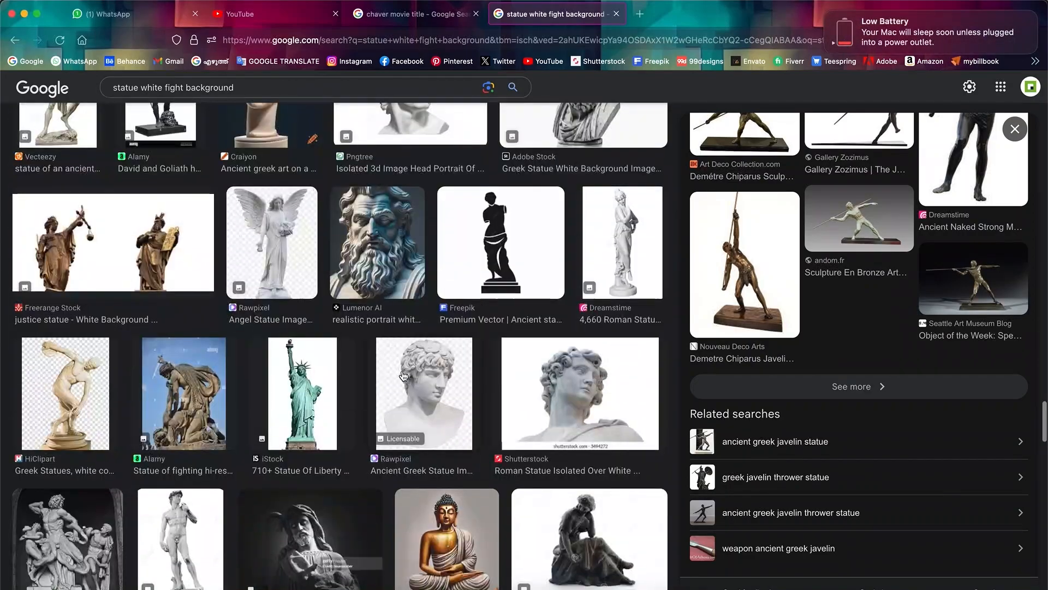
scroll(403, 376, "down", 20)
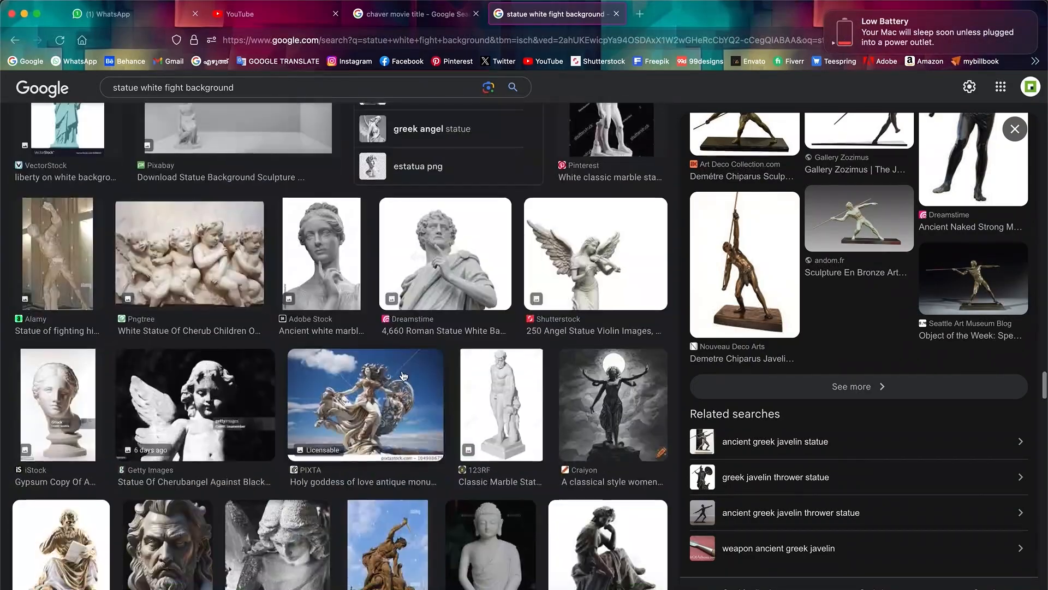
scroll(403, 375, "down", 15)
left_click(632, 374)
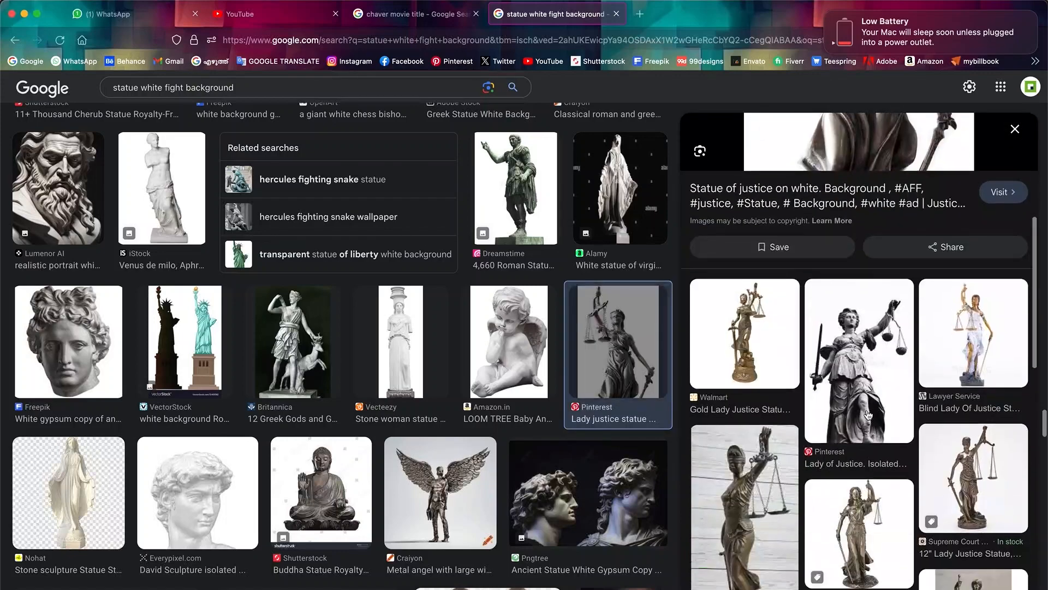
scroll(868, 415, "down", 5)
left_click(871, 415)
right_click(822, 245)
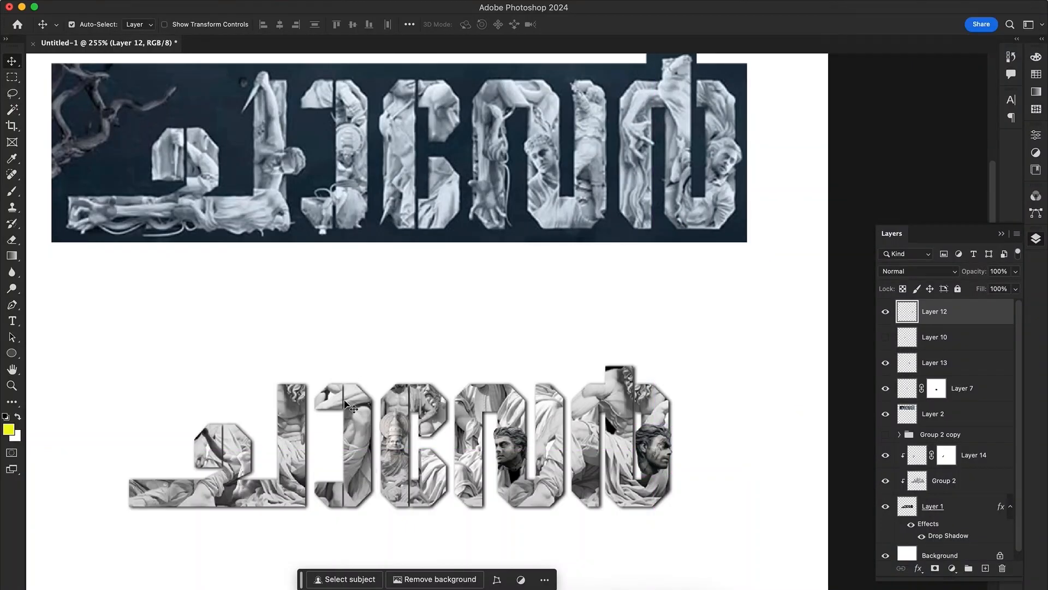
Paste the Lady Justice statue into the Photoshop document and lasso its sword arm
key("super+v")
left_click(266, 7)
left_click(289, 178)
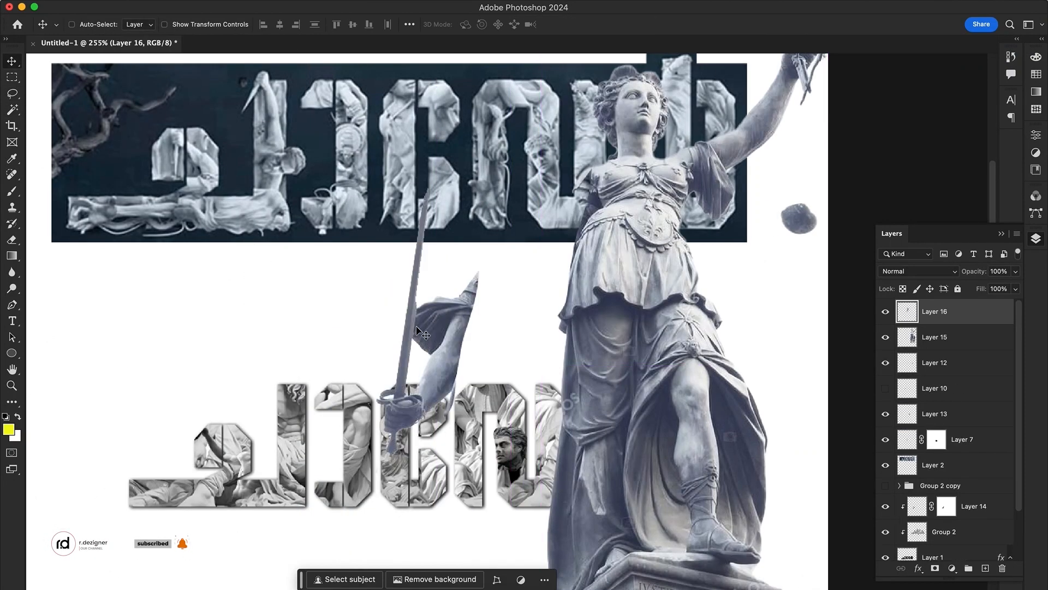
Rotate and scale down the separated sword arm and place it at the top of the first letter's tall stem
key("ctrl+t")
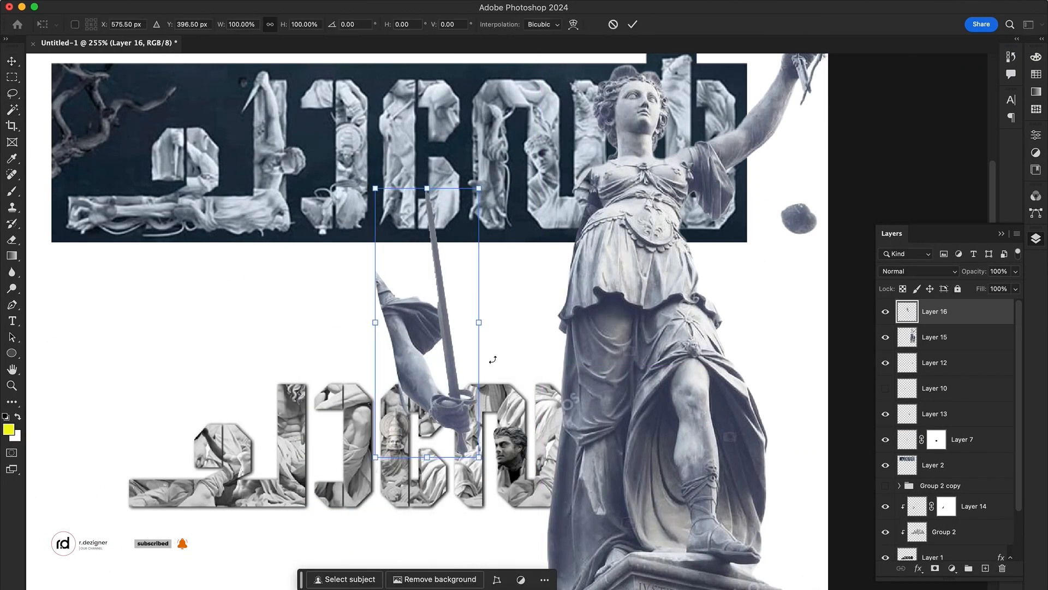
left_click_drag(493, 360, 422, 243)
left_click_drag(566, 285, 298, 390)
key("Return")
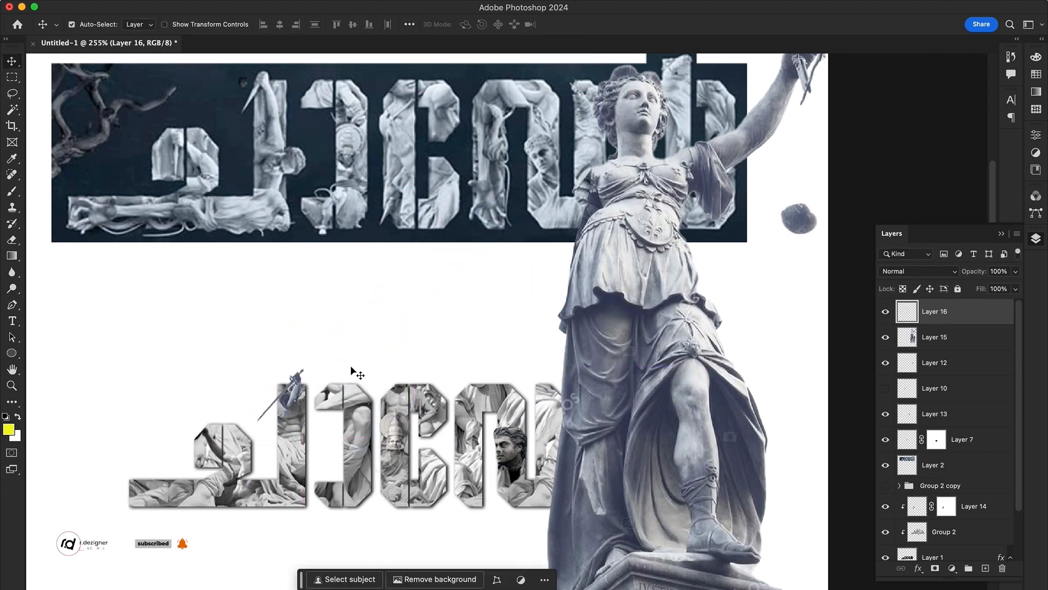
Lasso a strip of the justice statue's drapery, cut it to a new layer and move it toward the first letter
left_click_drag(422, 367, 386, 339)
mouse_move(540, 226)
left_mouse_down()
mouse_move(445, 174)
mouse_move(604, 490)
mouse_move(553, 210)
left_mouse_up()
key("l")
key("super+shift+j")
key("v")
left_click_drag(561, 343, 193, 403)
Rotate and shrink the drapery piece and lay it along the horizontal base of the first letter
key("super+t")
left_click_drag(272, 269, 325, 490)
mouse_move(341, 468)
left_mouse_down()
mouse_move(259, 436)
mouse_move(210, 464)
left_mouse_up()
key("Return")
key("super+t")
key("Return")
Change the drapery layer's blend mode to blend it with the statue texture
left_click(927, 271)
key("Down")
key("Down")
key("Down")
key("Down")
key("Down")
key("Down")
key("Down")
key("Down")
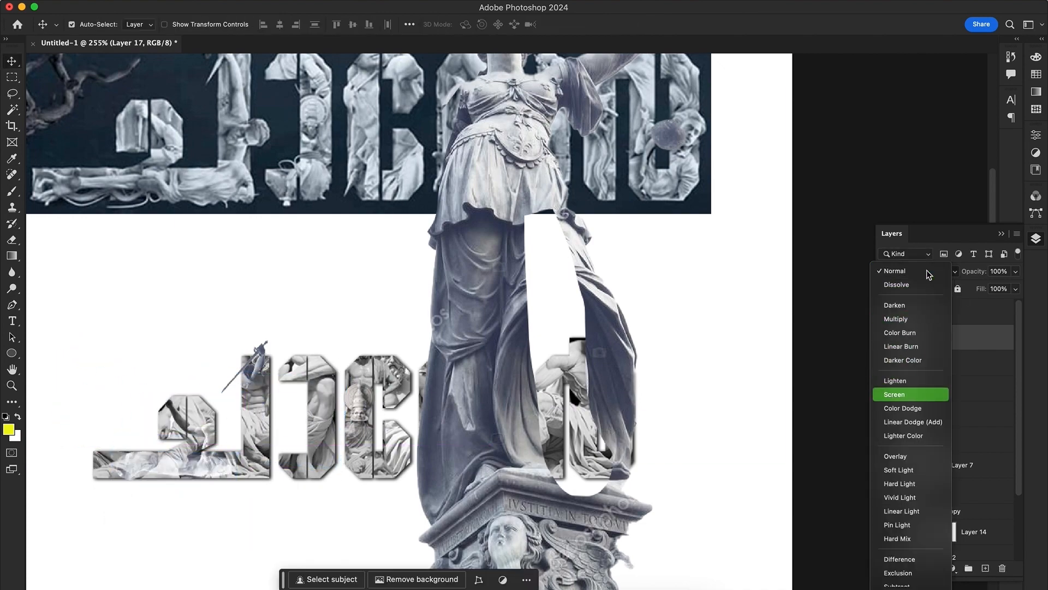
key("Down")
key("Down")
key("Down")
key("Down")
key("Down")
key("Down")
key("Down")
key("Down")
key("Down")
key("Down")
key("Down")
key("Down")
key("Down")
key("Down")
key("Down")
key("Down")
key("Down")
key("Down")
key("Return")
Set the sword arm layer's blend mode to Luminosity
left_click(261, 356)
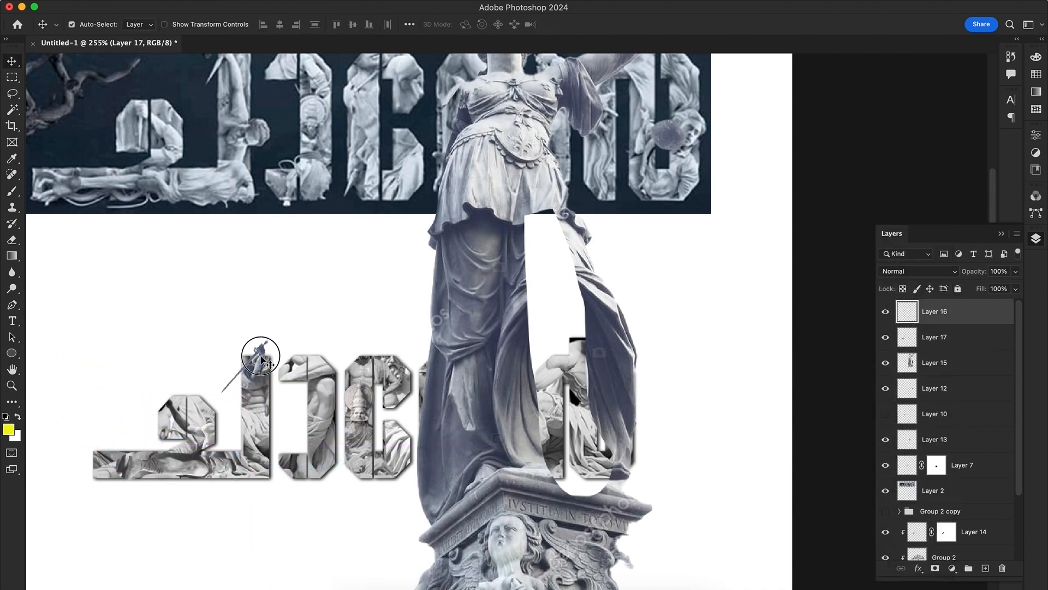
scroll(261, 356, "down", 2)
left_click(920, 271)
left_click(911, 585)
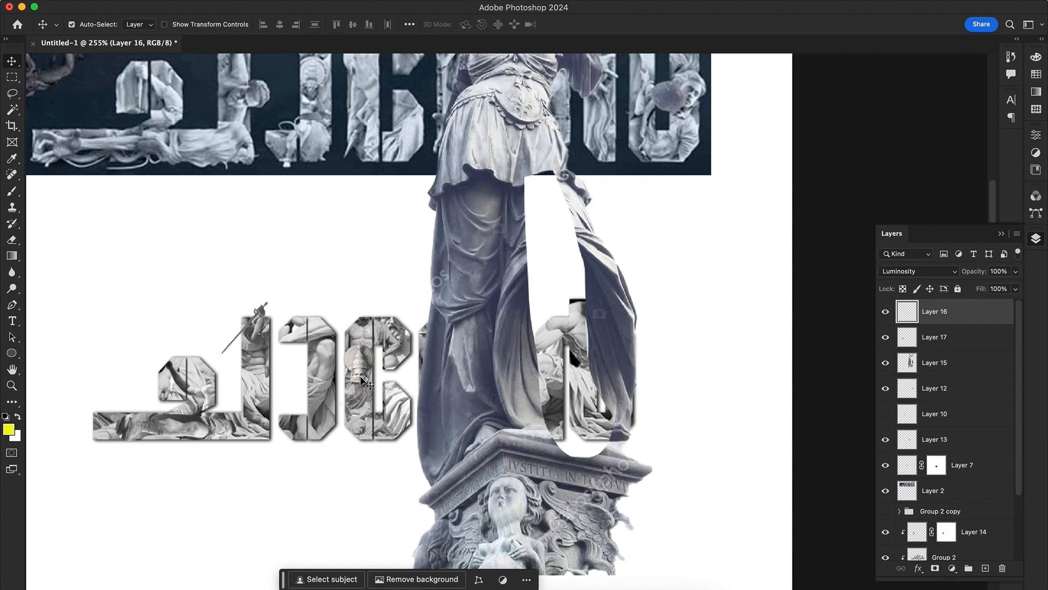
Delete the leftover Lady Justice statue layer
left_click_drag(485, 374, 568, 384)
key("Delete")
left_click_drag(258, 330, 341, 424)
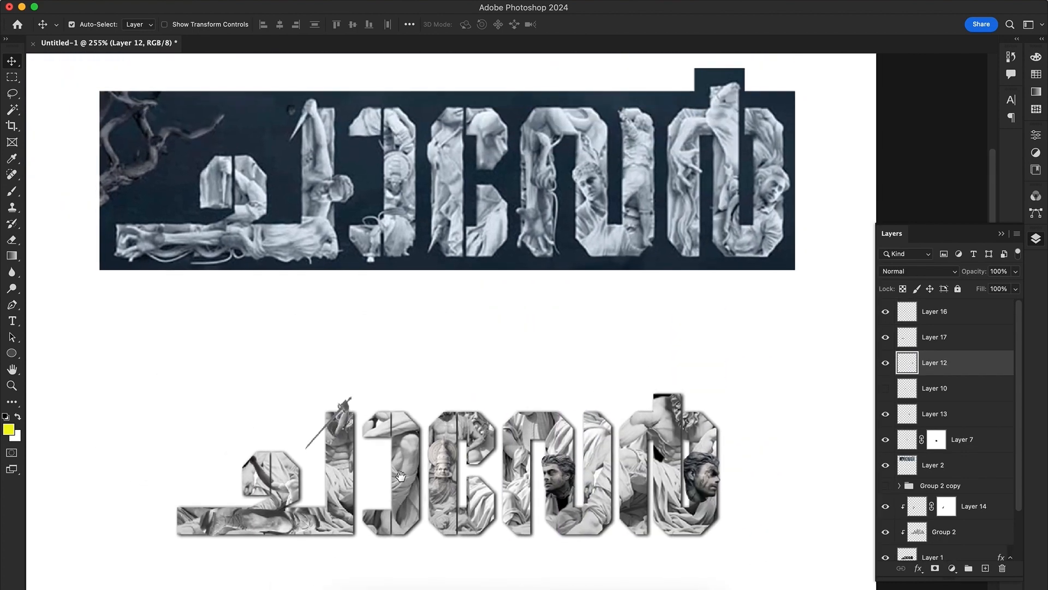
Place the full movie poster image again as a new layer on top of all others
left_click(385, 422)
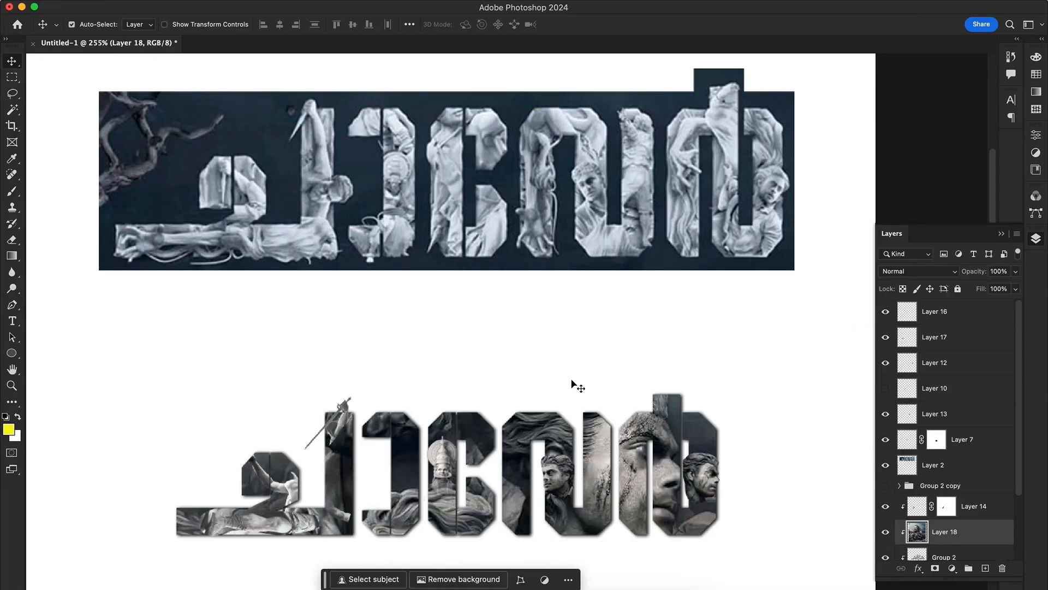
key("super+shift+bracketright")
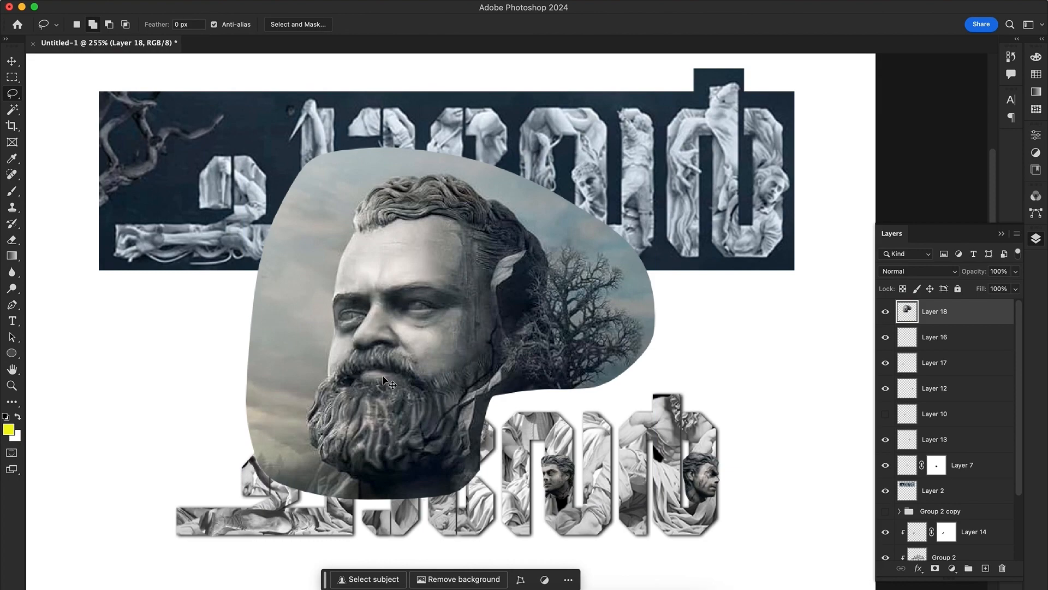
Rotate the bearded man's poster cutout about 89 degrees, flip it vertically and scale it down
key("super+t")
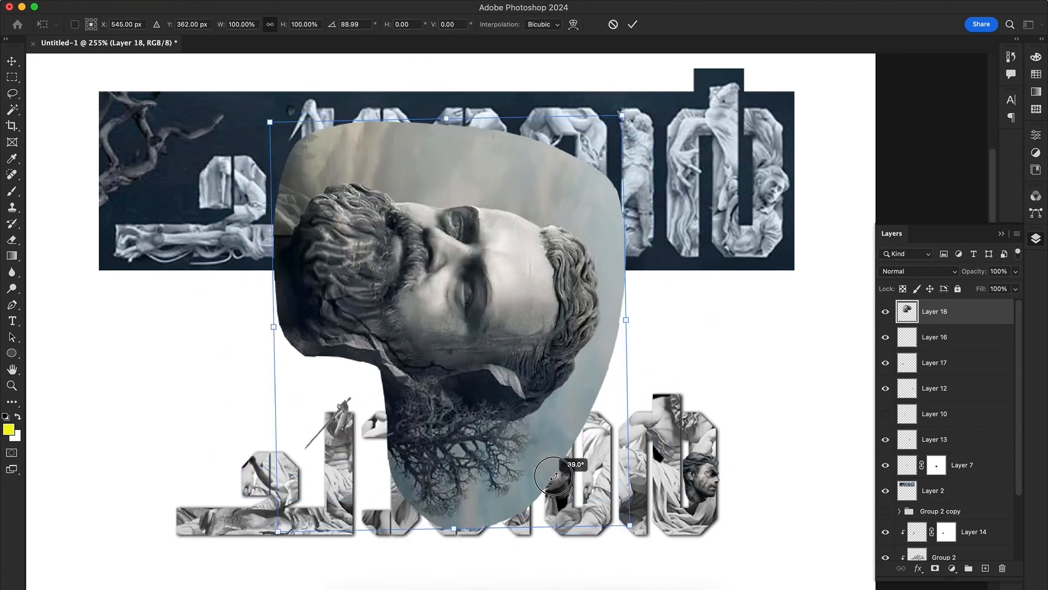
right_click(483, 238)
left_click(508, 542)
key("Return")
key("super+t")
left_click_drag(620, 124, 524, 304)
key("Return")
Trace the bearded man's head with the Lasso and remove the poster background around it
key("super+space")
left_click_drag(441, 342, 488, 342)
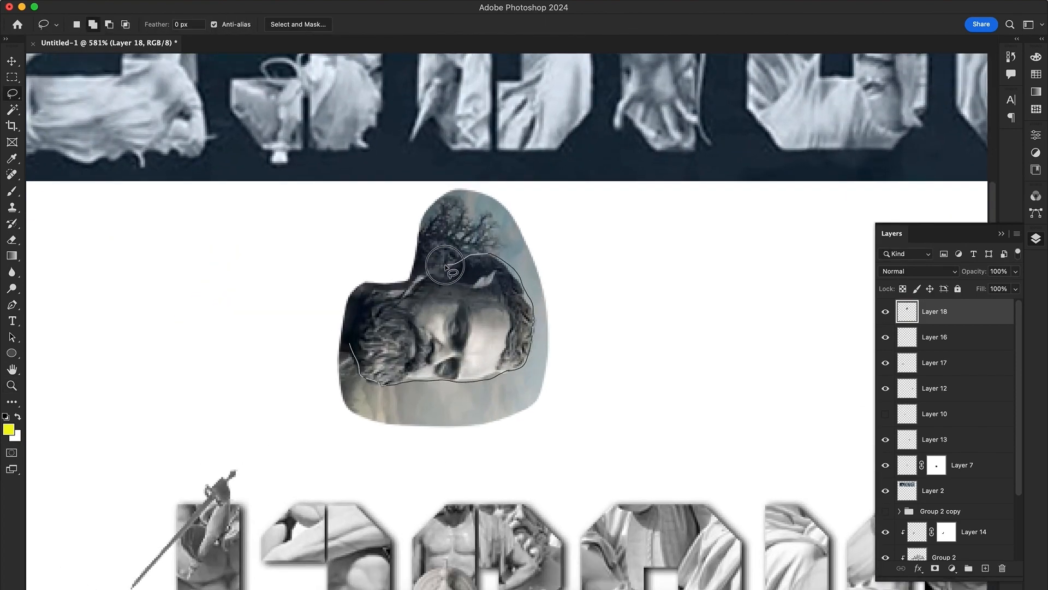
left_click_drag(445, 268, 354, 343)
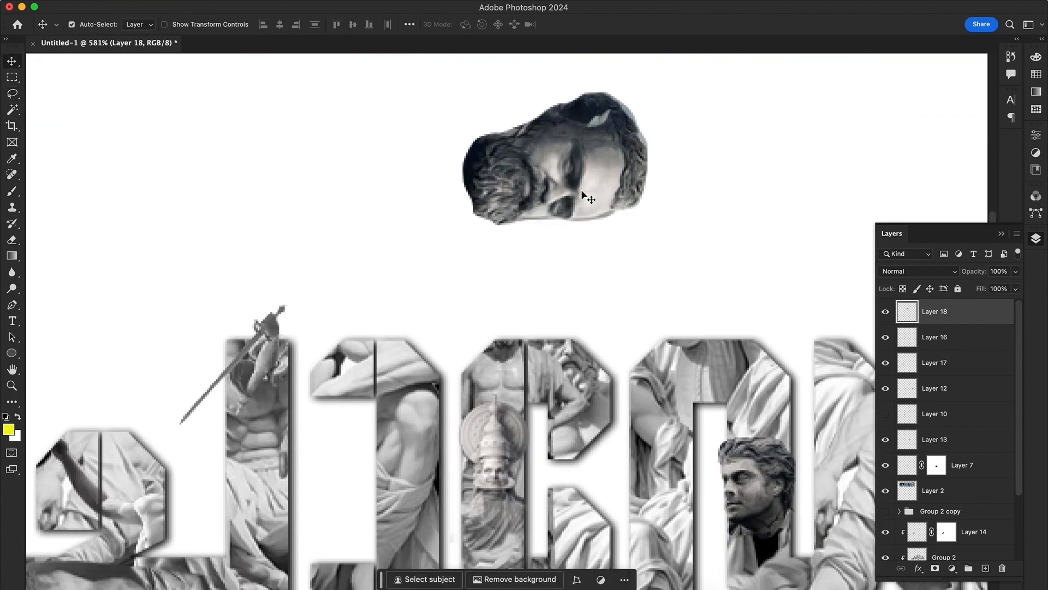
Scale down the bearded head and place it on the vertical stem below the sword arm
left_click_drag(539, 95, 358, 388)
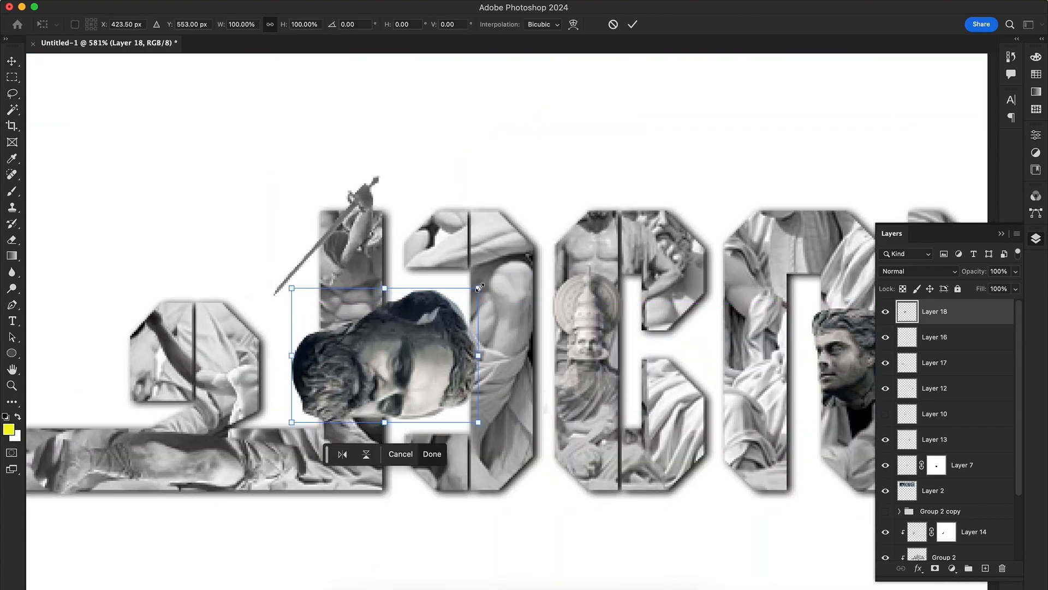
left_click_drag(479, 287, 403, 343)
left_click_drag(367, 374, 408, 358)
key("Return")
Set the bearded head layer's blend mode to Luminosity
key("super+space")
left_click_drag(408, 358, 343, 394)
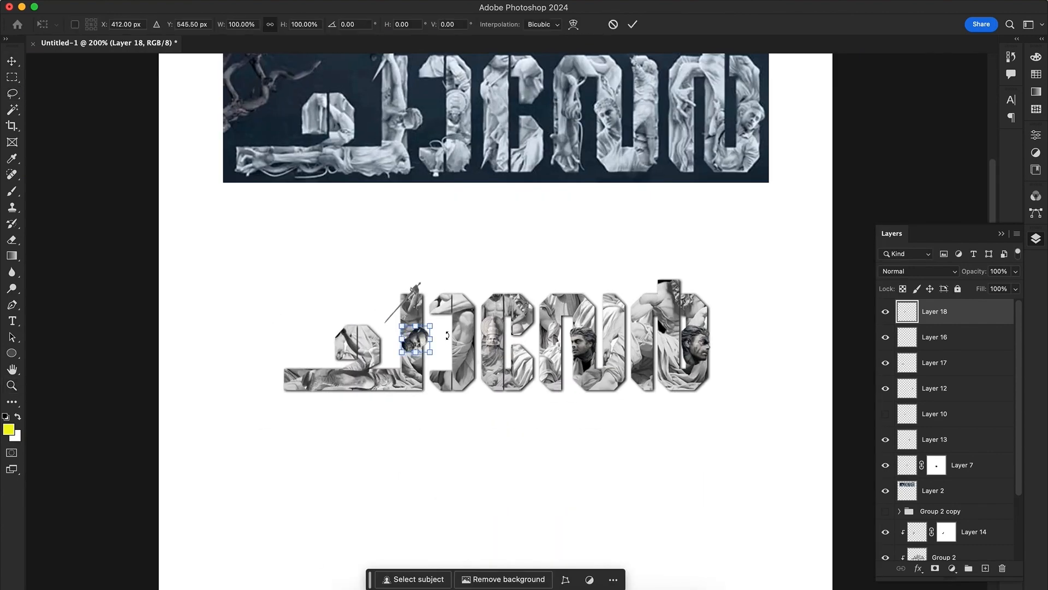
left_click(919, 271)
left_click(895, 568)
left_click(918, 271)
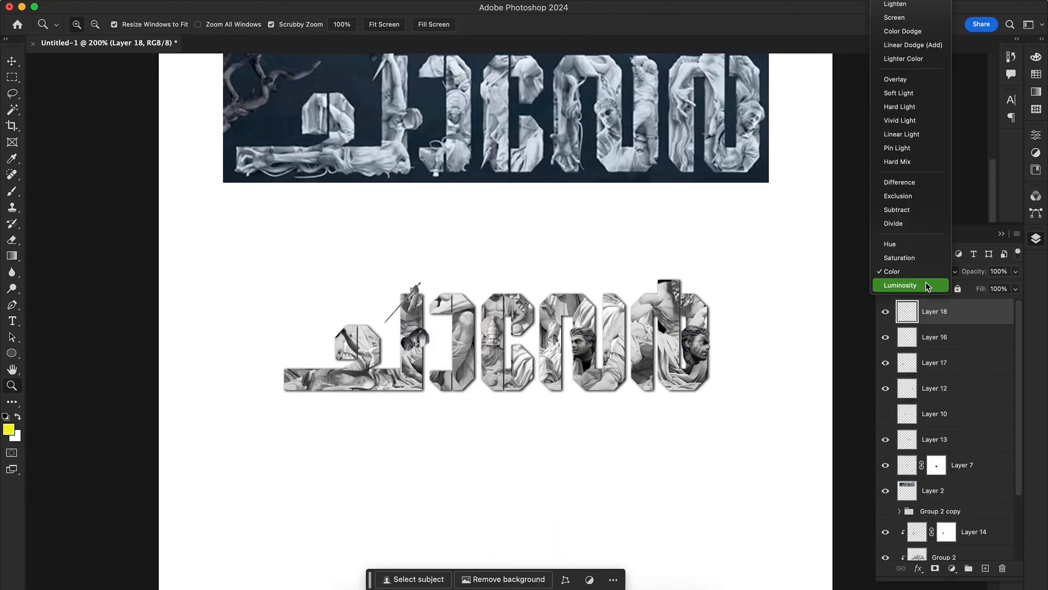
left_click(926, 286)
Set the blend modes of the two other poster face layers to Luminosity
left_click(579, 343)
left_click_drag(580, 343, 507, 378)
key("v")
left_click(509, 380)
left_click(919, 271)
left_click(913, 587)
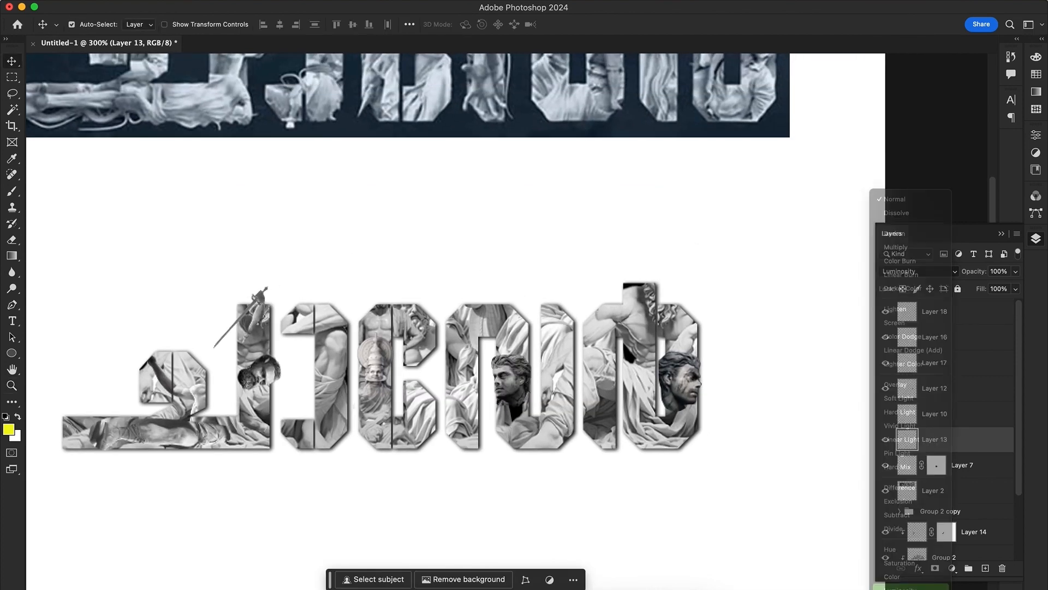
left_click(679, 383)
left_click(919, 272)
left_click(913, 588)
Try to reshape the lettering's lower edge by painting on layer masks for the statue group and base lettering
key("super+space")
left_click_drag(626, 449, 348, 414)
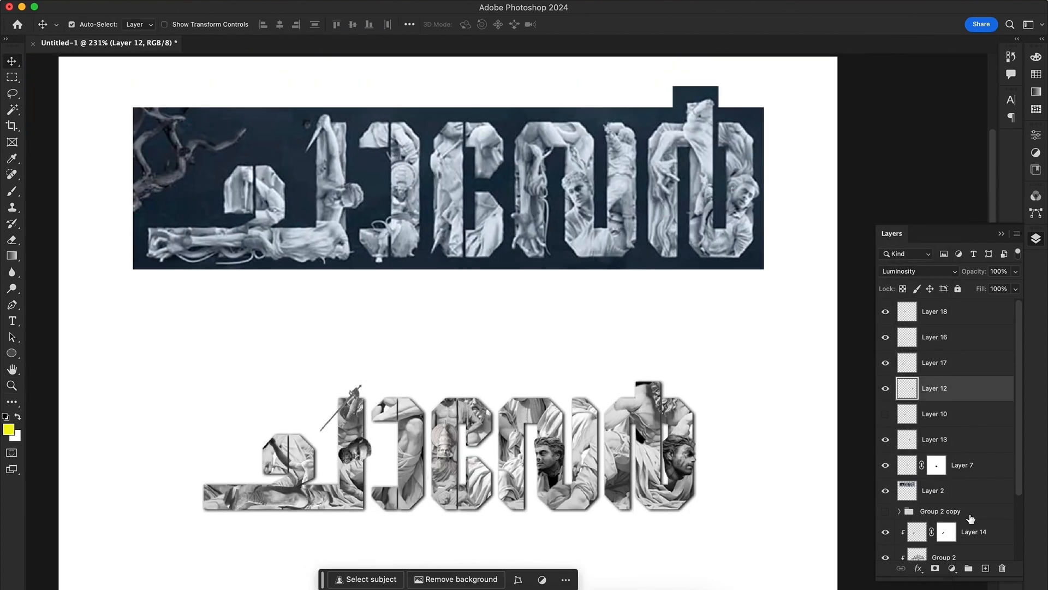
left_click(327, 497)
scroll(950, 510, "down", 3)
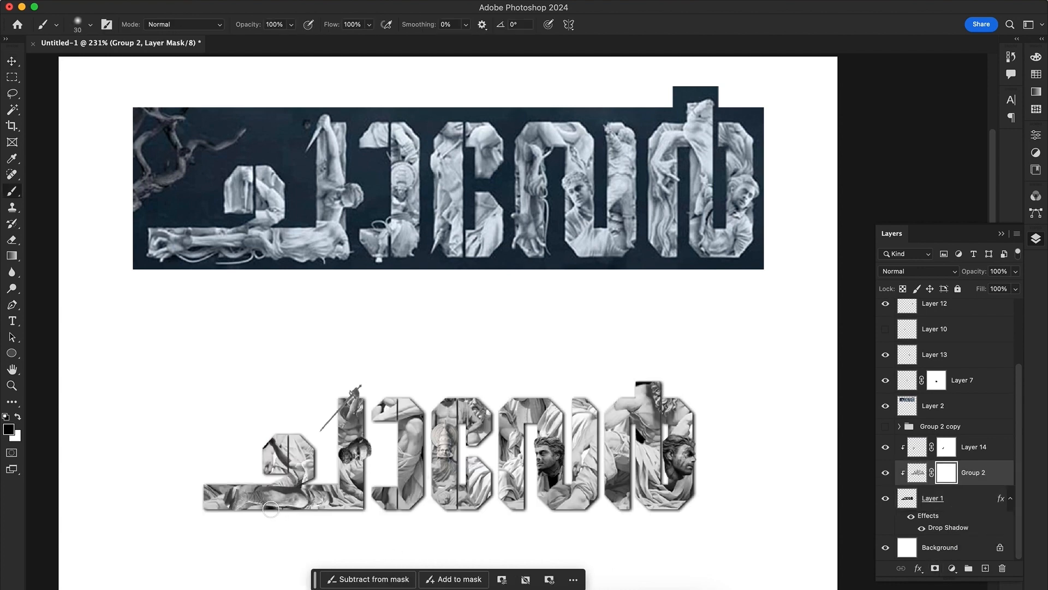
left_click(892, 503)
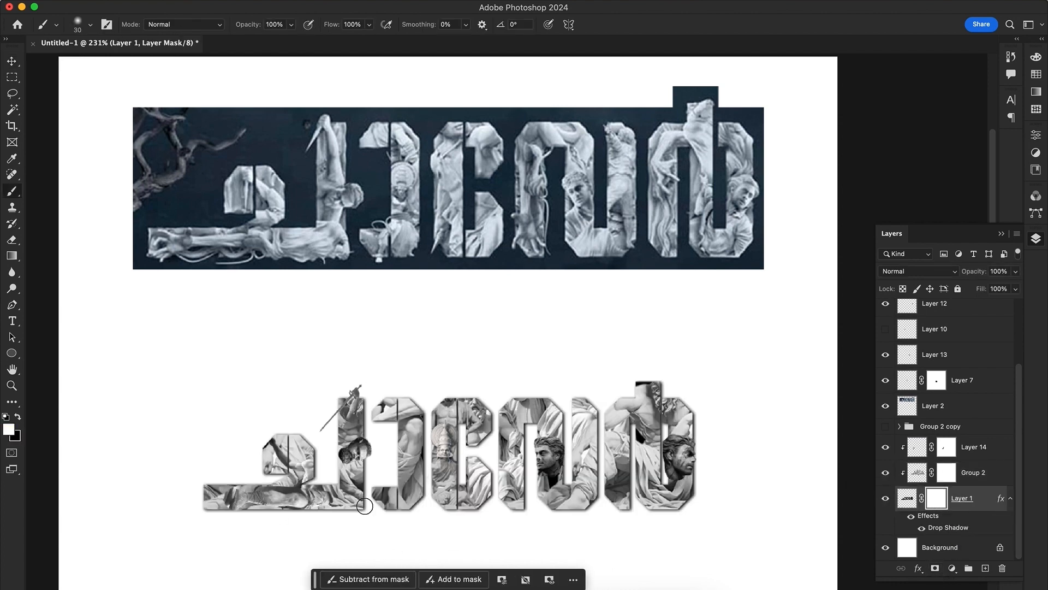
key("super+z")
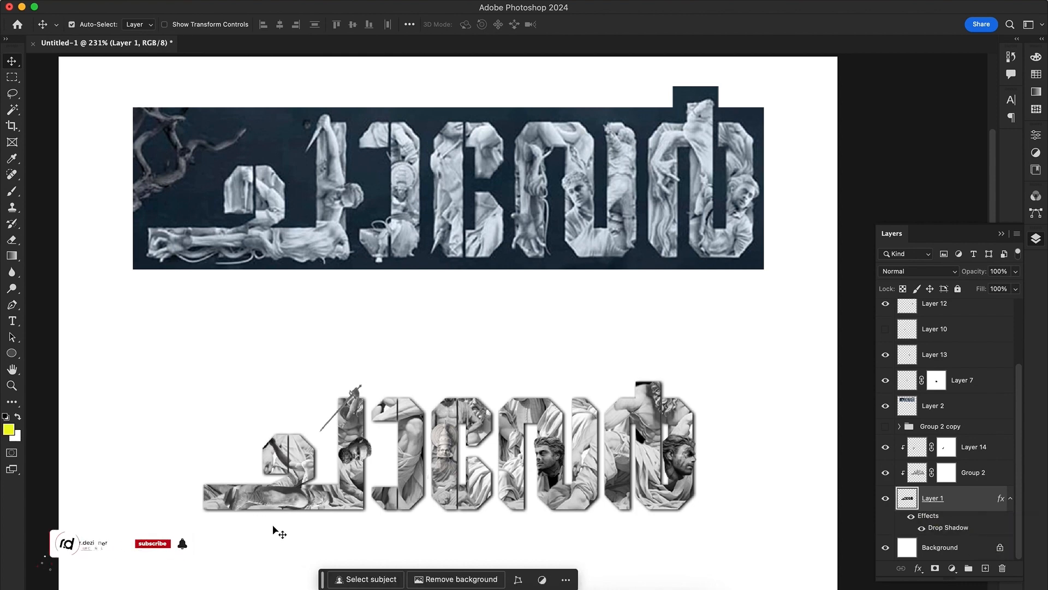
Select irregular areas along the edges of the letters with the Lasso, adding each outline to the selection
left_click(201, 515)
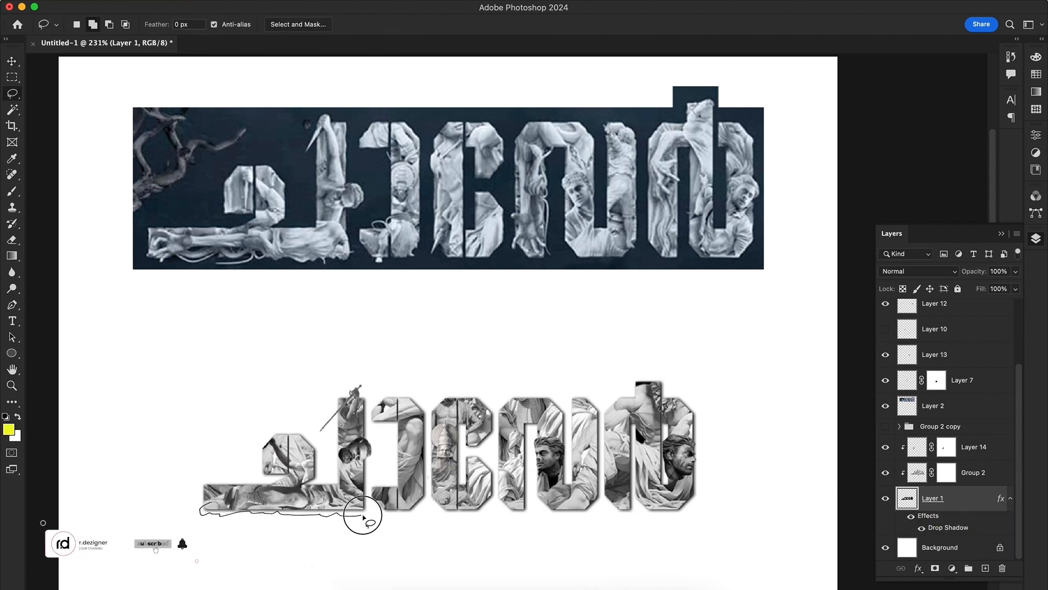
left_click_drag(363, 517, 261, 513)
mouse_move(388, 415)
left_mouse_down()
mouse_move(382, 398)
mouse_move(389, 413)
left_mouse_up()
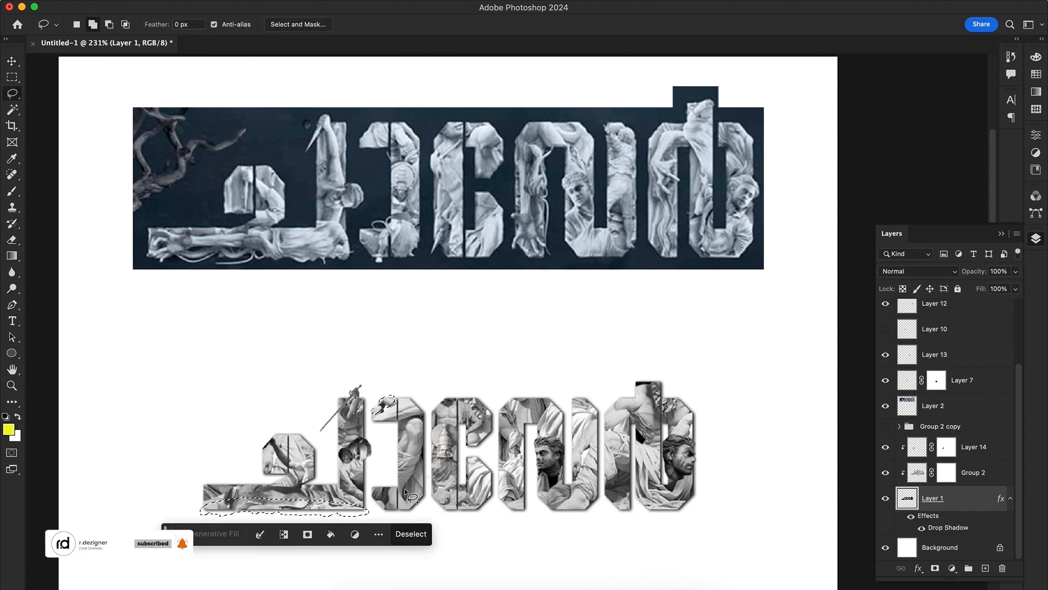
mouse_move(402, 498)
left_mouse_down()
mouse_move(397, 513)
mouse_move(401, 501)
mouse_move(432, 507)
mouse_move(445, 495)
left_mouse_up()
left_click_drag(517, 421, 523, 509)
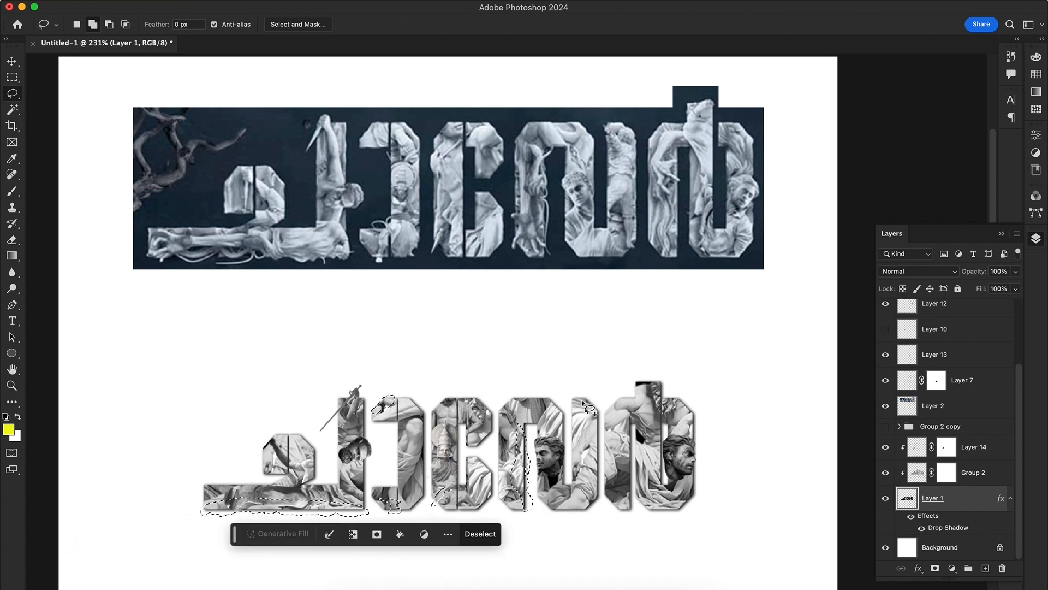
mouse_move(582, 399)
left_mouse_down()
mouse_move(600, 414)
mouse_move(590, 407)
left_mouse_up()
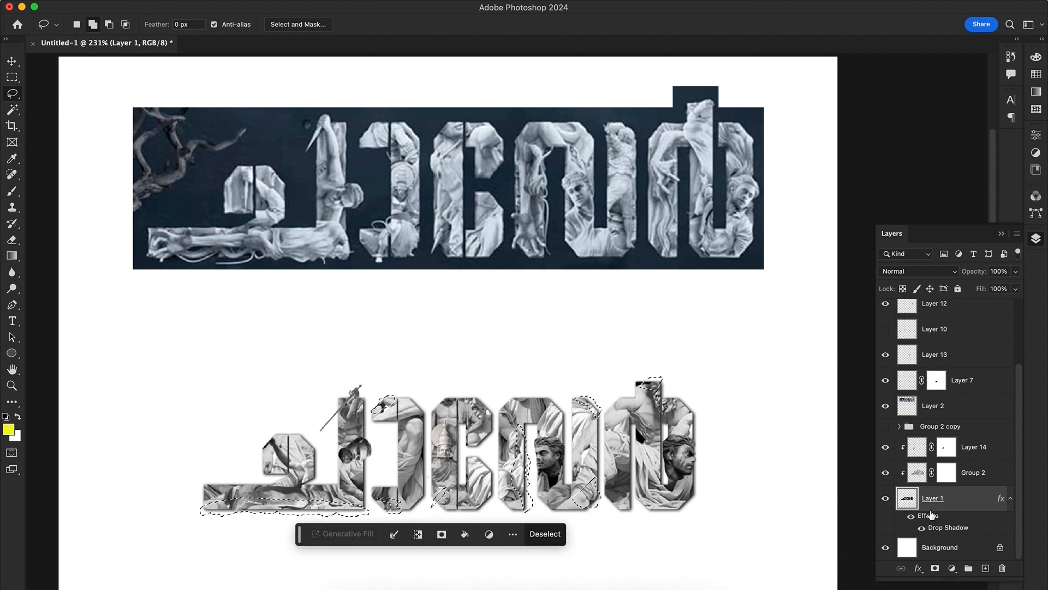
Fill the selected edge areas on a new layer directly above the base lettering, then deselect and restore default colours
left_click(986, 568)
key("alt+BackSpace")
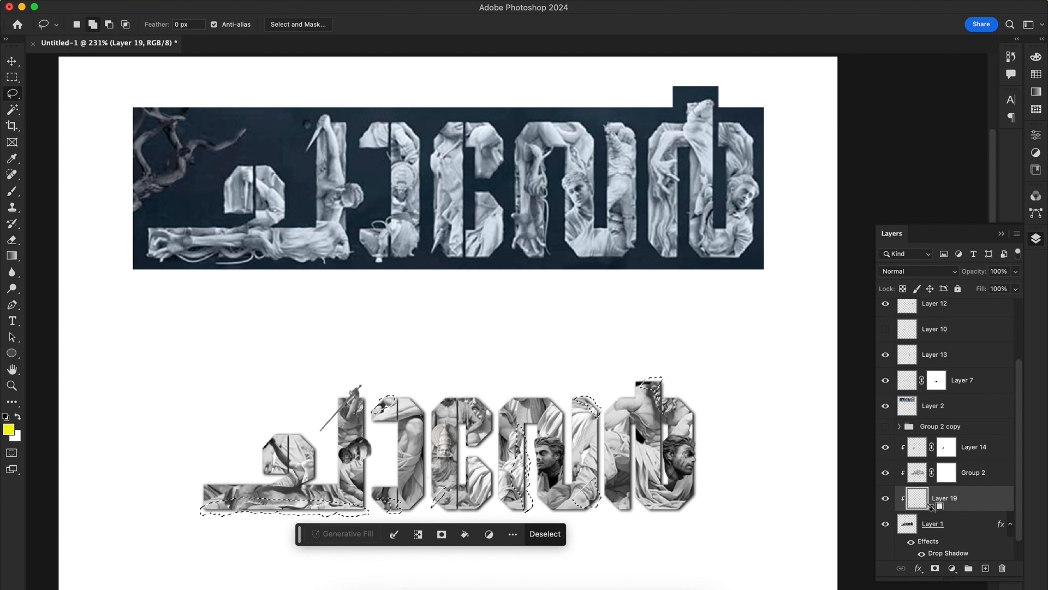
left_click_drag(932, 507, 955, 516)
key("ctrl+d")
key("v")
key("d")
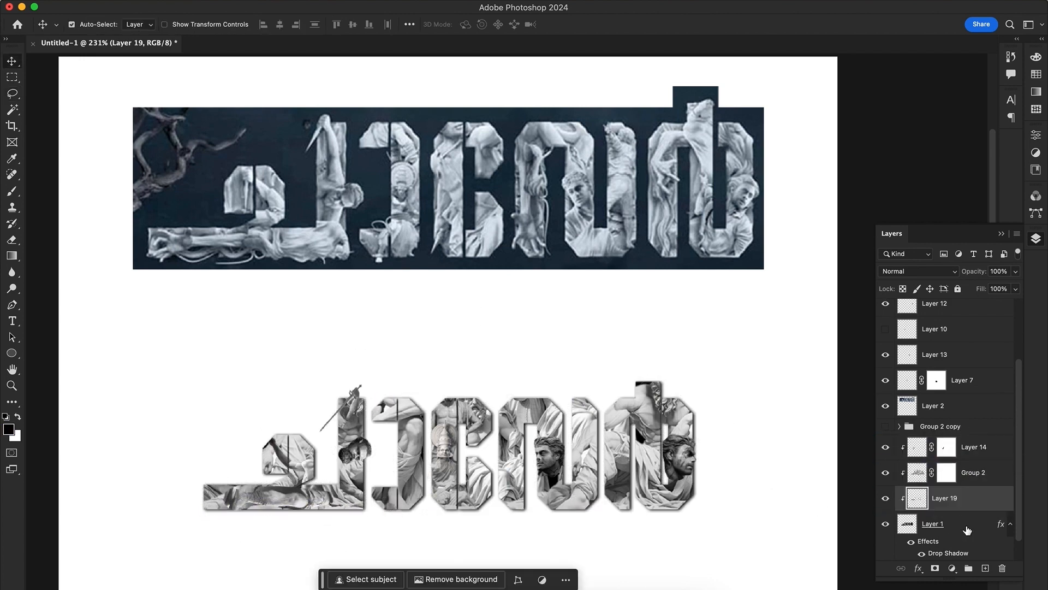
Duplicate the base lettering layer and merge the copy with the filled edge-areas layer
left_click(966, 528)
key("super+j")
scroll(963, 520, "down", 2)
left_click_drag(970, 463, 952, 489)
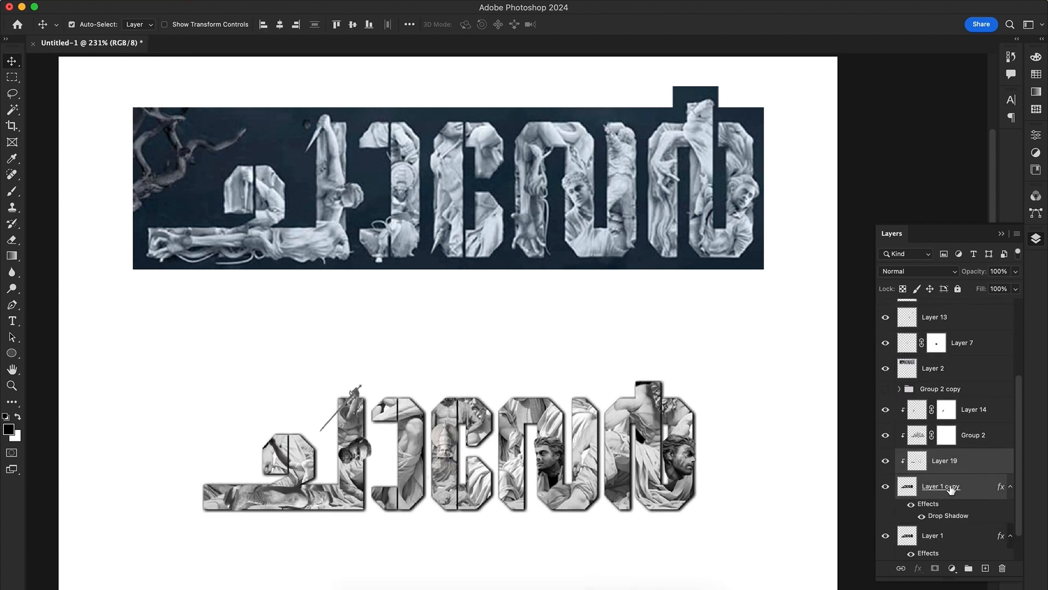
left_click(949, 472, "alt")
left_click(952, 485)
left_click(952, 467, "shift")
key("super+e")
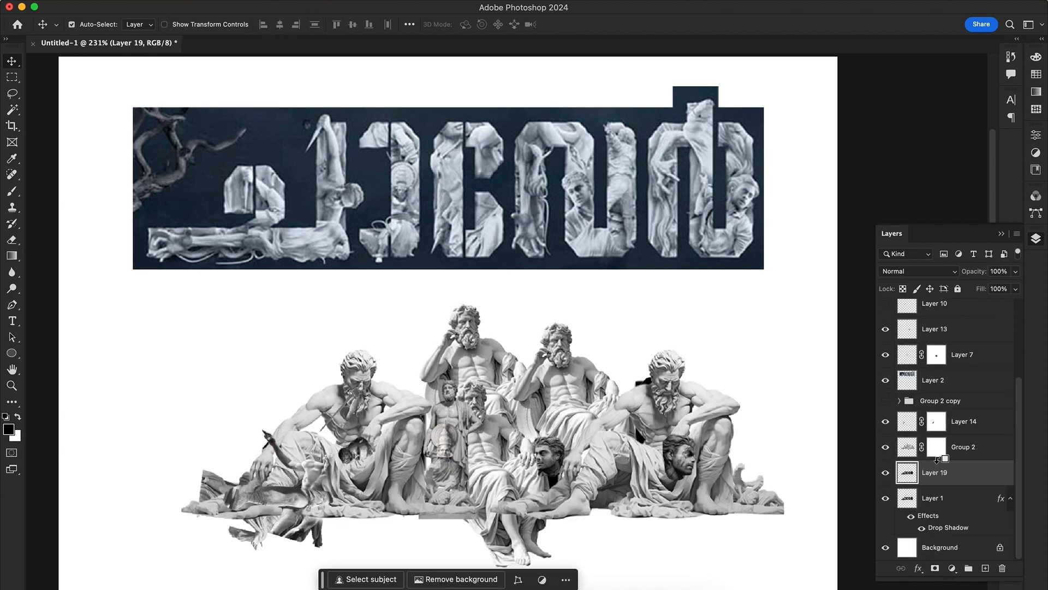
Clip the statue layers to the merged lettering layer again and compare the new edges
left_click(937, 458, "alt")
left_click(886, 473)
left_click(886, 473)
left_click_drag(305, 476, 263, 428)
key("super+z")
Delete the reference title image above the lettering
left_click(922, 404)
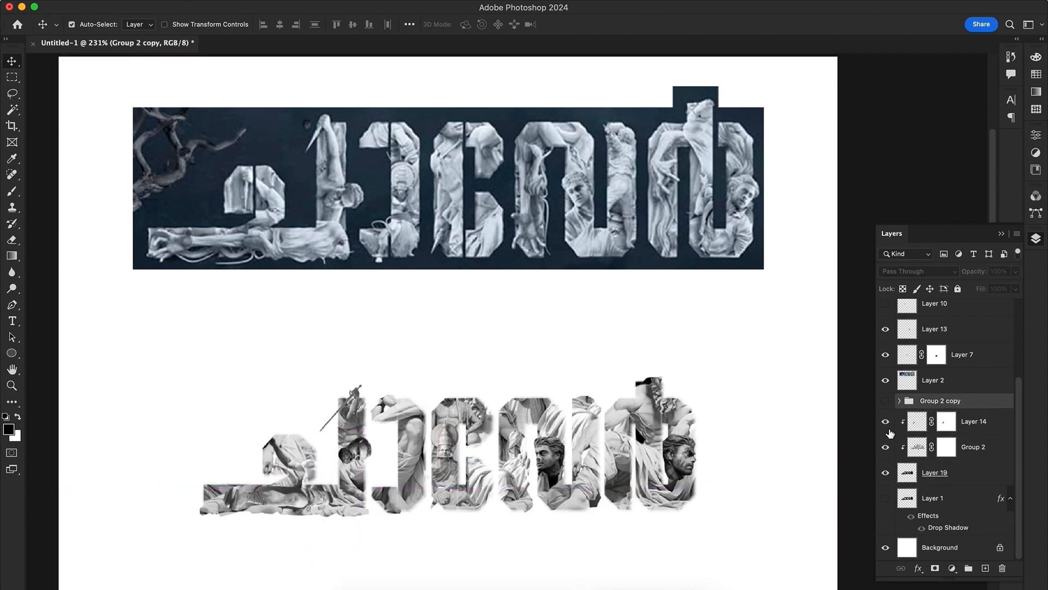
left_click(885, 402)
left_click(886, 402)
left_click(568, 235)
key("Delete")
left_click_drag(463, 269, 448, 333)
left_click_drag(507, 442, 492, 391)
key("v")
Change the solid colour fill inside Group 2 copy to light blue
left_click(978, 449)
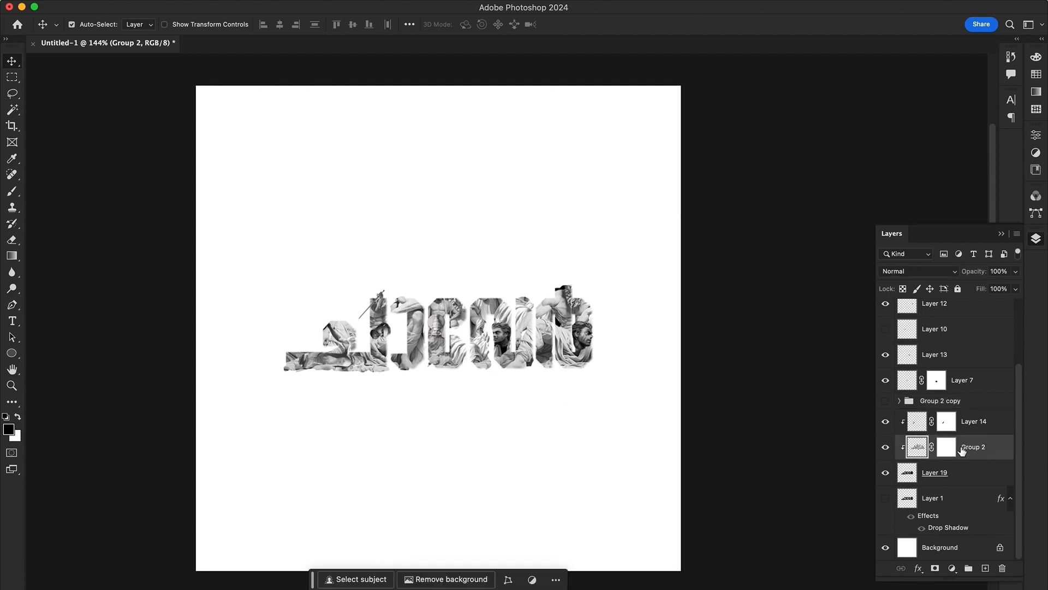
left_click(898, 403)
left_click(899, 401)
double_click(926, 422)
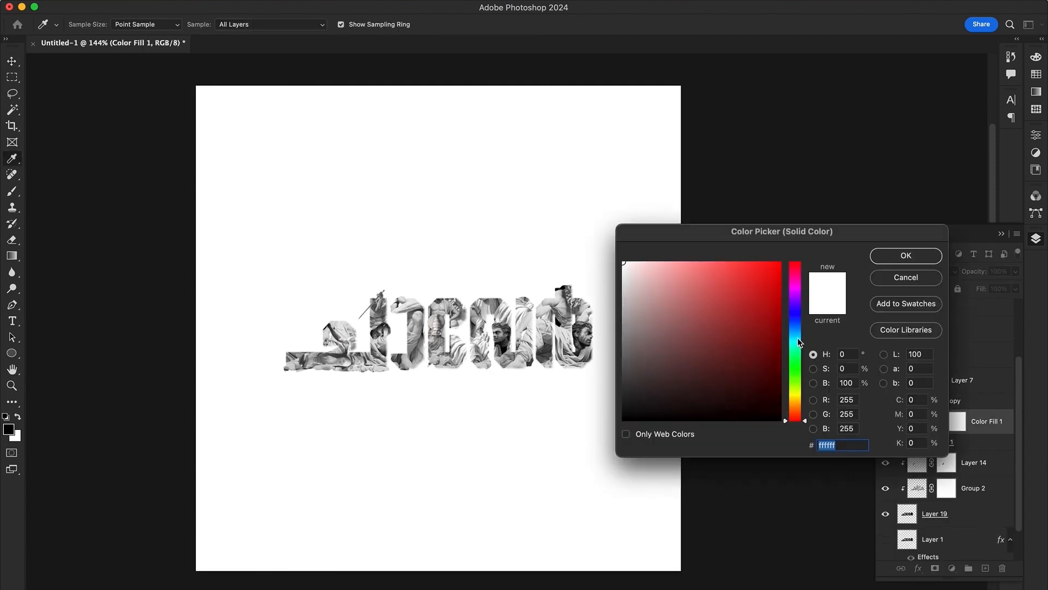
left_click(662, 263)
left_click(906, 255)
left_click(915, 268)
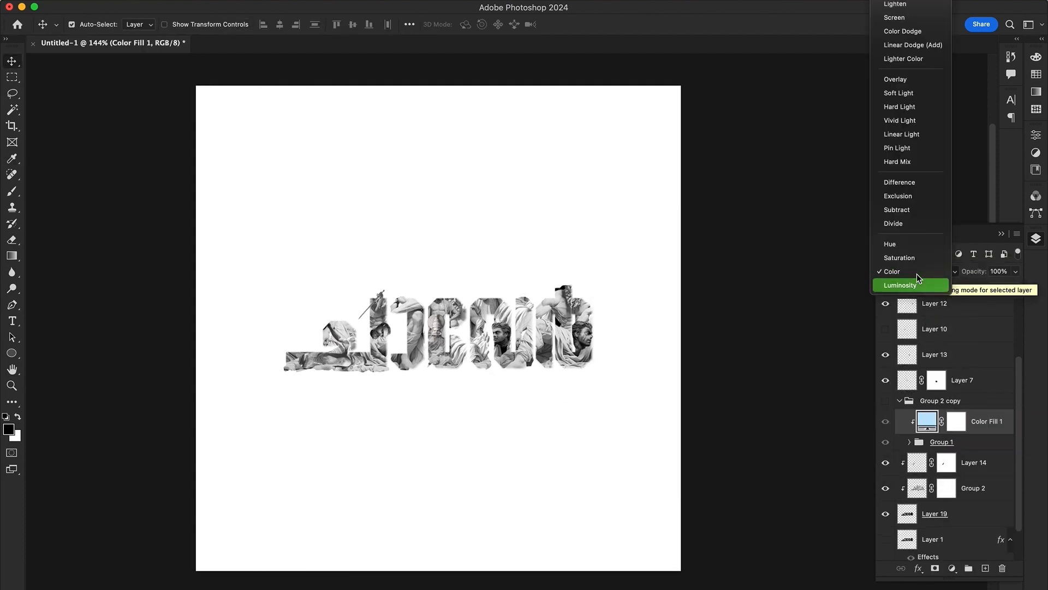
left_click(1003, 413)
Copy the light blue colour fill out of Group 2 copy and place it above the statue layers
left_click(885, 401)
left_click(885, 401)
left_click_drag(986, 426, 986, 477)
left_click(899, 401)
Compare blend modes for the copied colour fill and set it to Color Burn
left_click(923, 271)
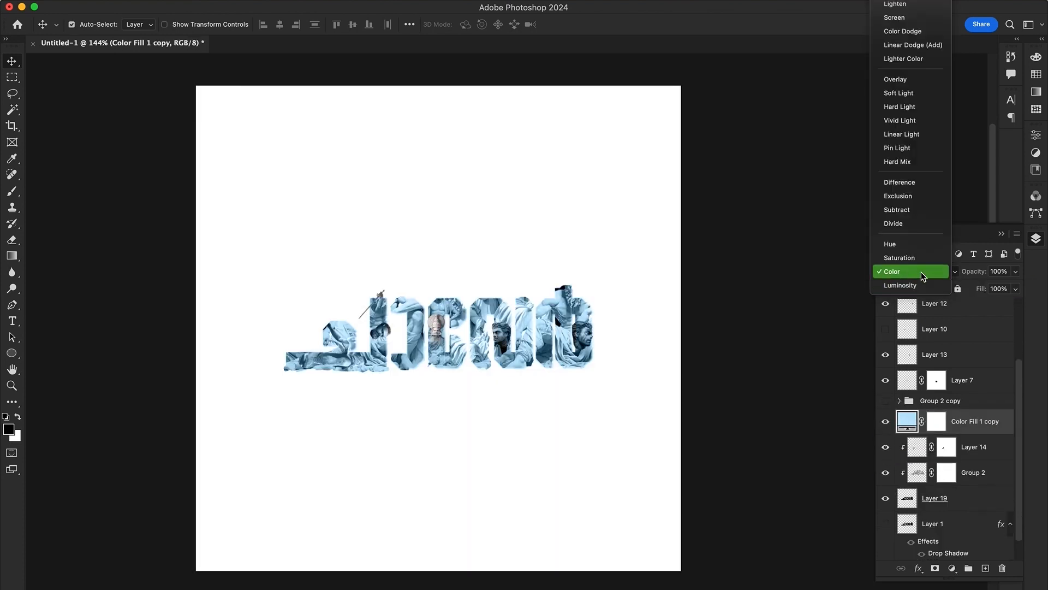
key("Up")
key("Up")
key("Up")
key("Up")
key("Up")
key("Up")
key("Up")
key("Up")
key("Up")
key("Up")
key("Up")
key("Up")
key("Up")
key("Up")
key("Up")
key("Up")
key("Up")
key("Up")
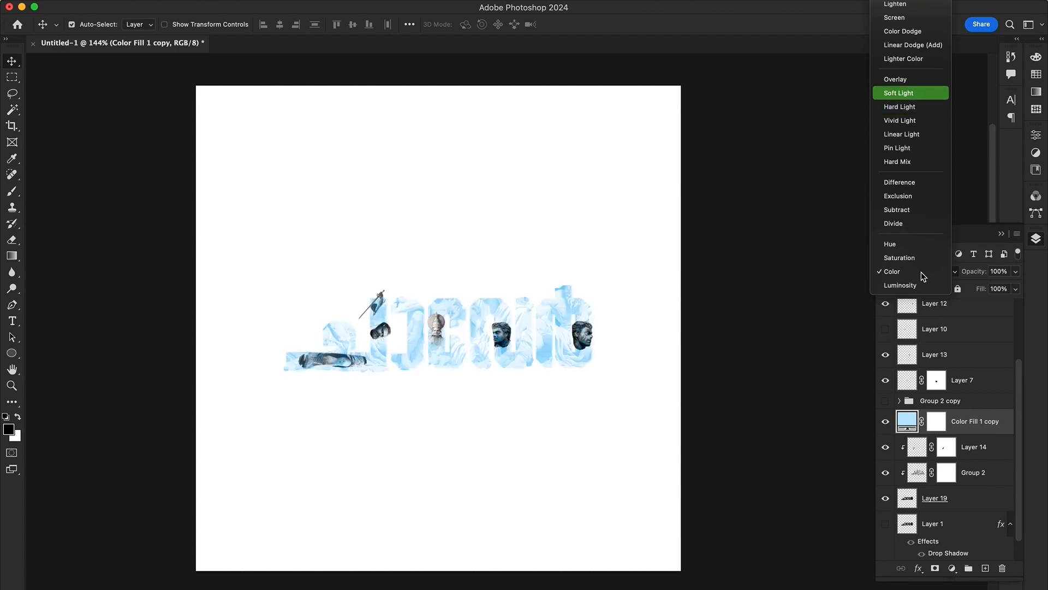
key("Up")
key("Up")
key("Up")
key("Up")
key("Up")
key("Up")
key("Up")
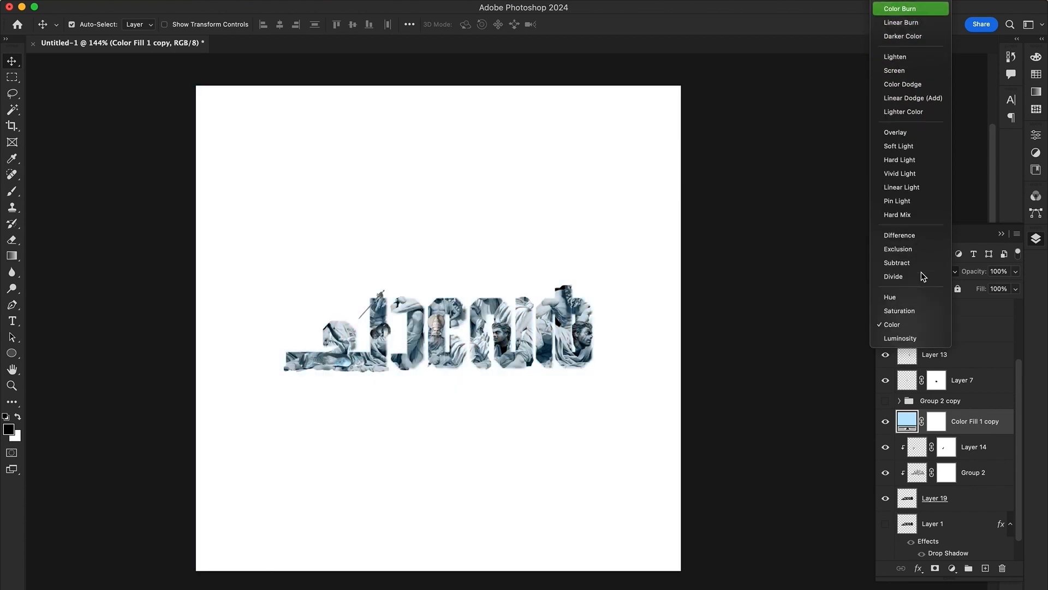
key("Down")
key("Down")
key("Down")
key("Down")
key("Return")
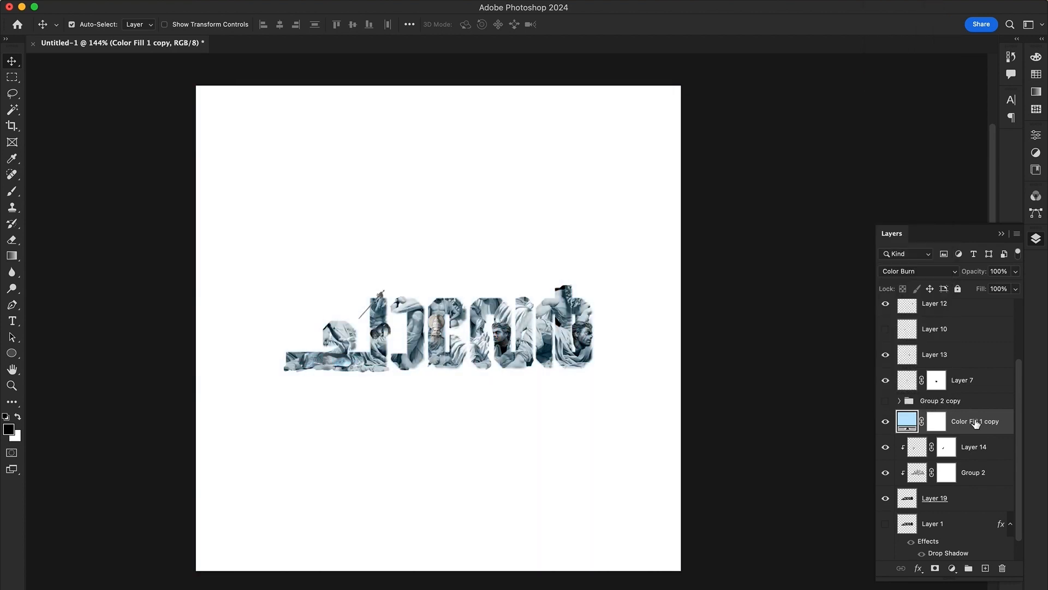
Move the copied colour fill to the top of the layer stack
scroll(975, 423, "up", 3)
left_click_drag(963, 508, 969, 338)
key("super+]")
Check the individual layers' visibility and delete the unused Layer 10
left_click(955, 344)
left_click(884, 343)
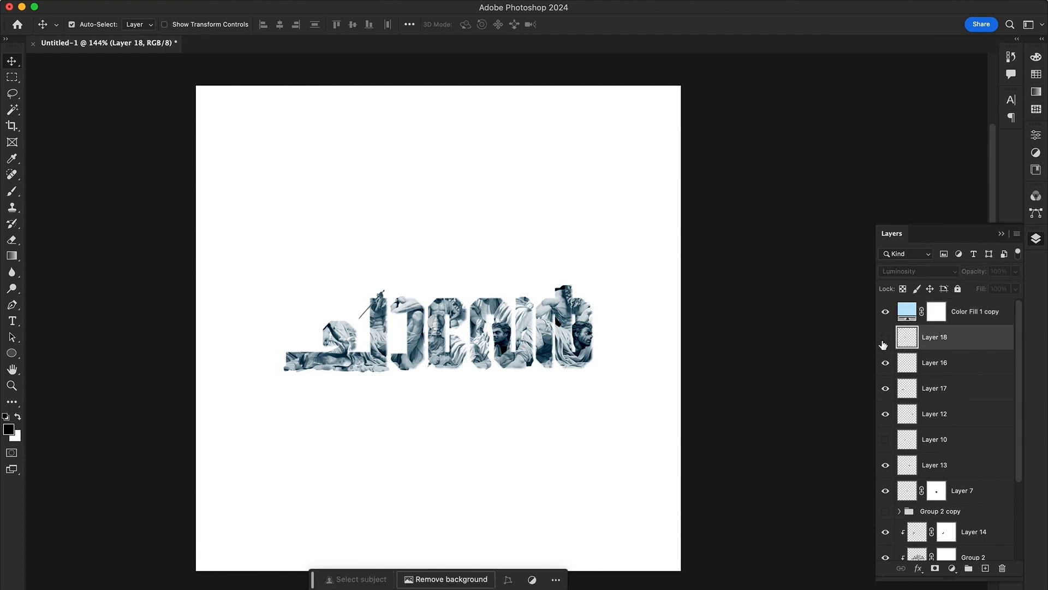
left_click(885, 447)
left_click(931, 445)
key("Delete")
Hide the colour fill and merge the three poster face layers into one layer
left_click(633, 392)
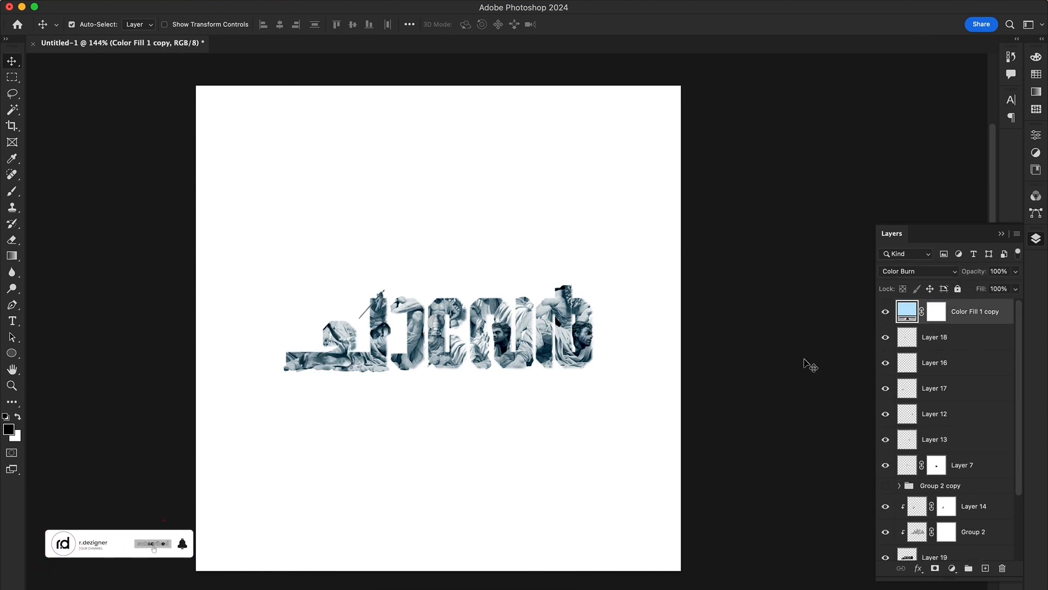
left_click(885, 311)
left_click(585, 336)
left_click(502, 334, "shift")
left_click(381, 331, "shift")
key("super+e")
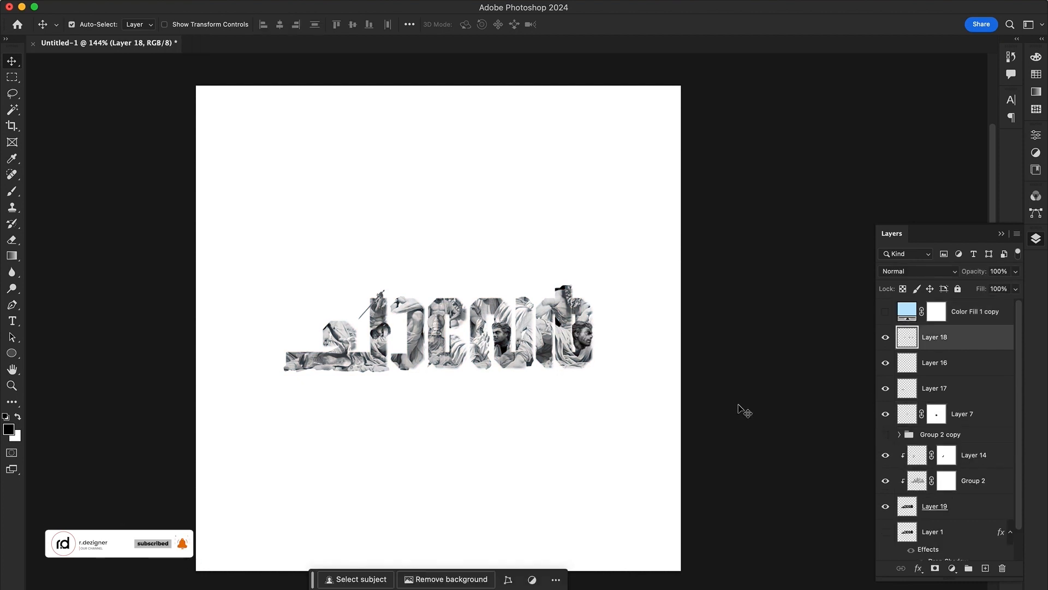
Brighten the merged faces with Levels and show the colour fill again
key("super+l")
left_click(878, 199)
left_click(885, 312)
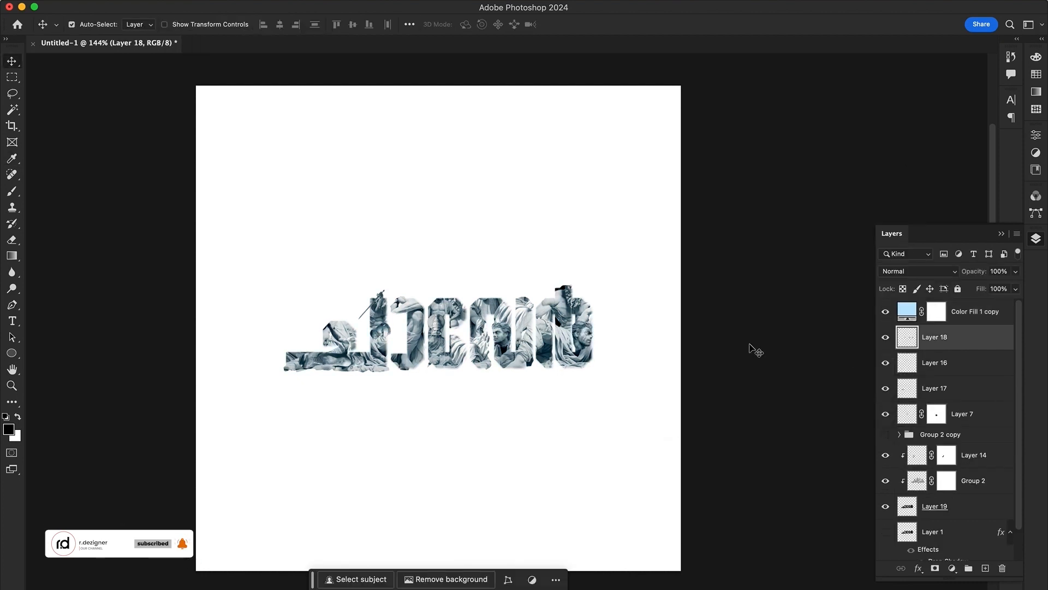
Bring Group 2 copy to the top of the layer stack
scroll(972, 394, "down", 3)
left_click(960, 412)
key("super+shift+bracketright")
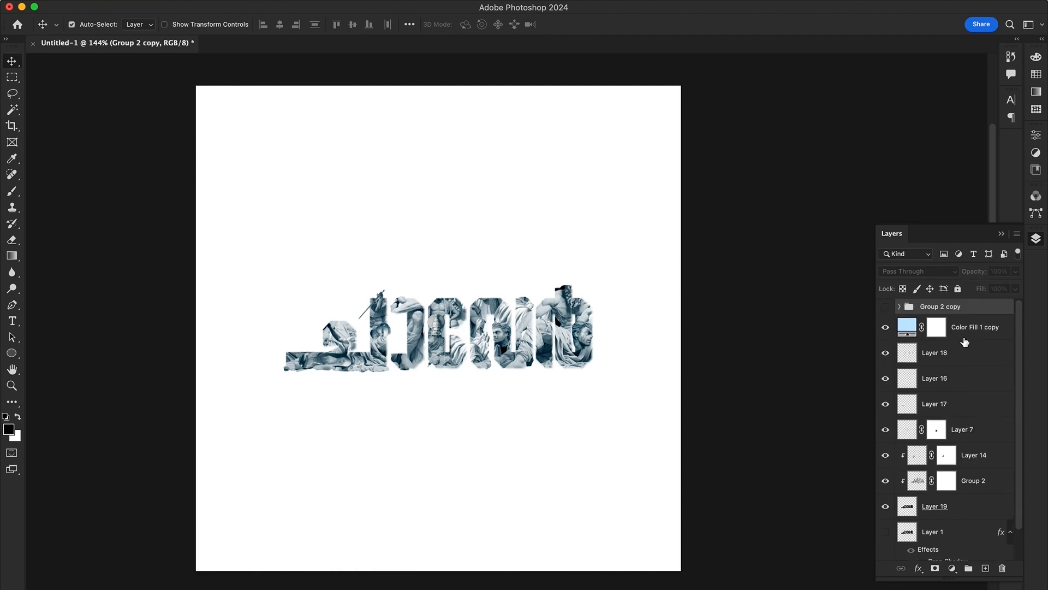
Group all title layers from the colour fill down to the original lettering layer
left_click(964, 333)
scroll(965, 360, "down", 3)
left_click(966, 496, "shift")
key("super+g")
left_click(918, 568)
left_click(960, 573)
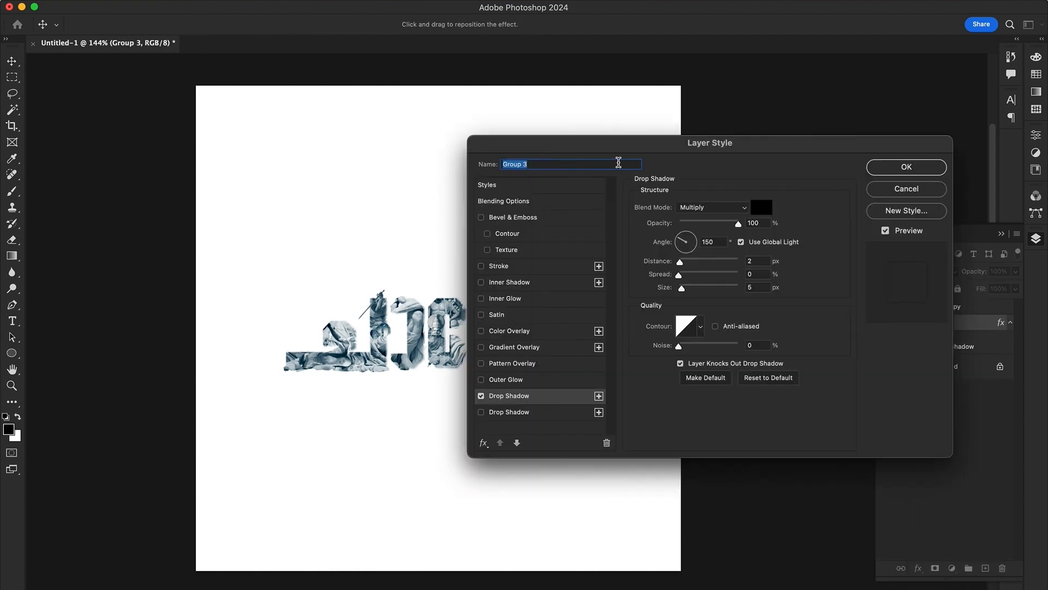
left_click_drag(644, 167, 669, 456)
left_click_drag(688, 555, 692, 556)
left_click(895, 484)
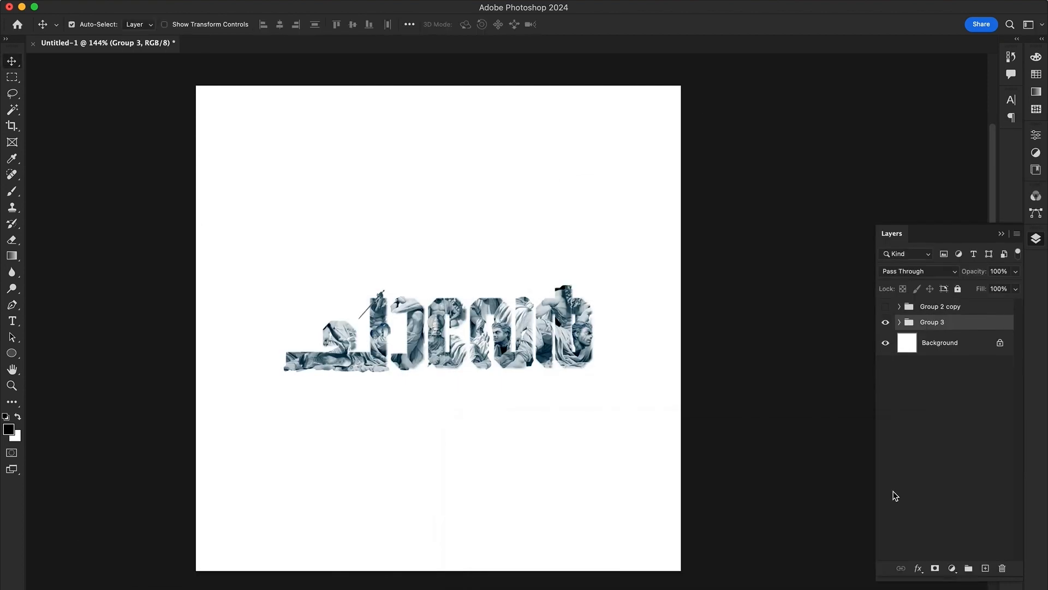
Duplicate the title group and merge the copy into a single layer
left_click(900, 322)
left_click(900, 322)
key("super+j")
key("super+e")
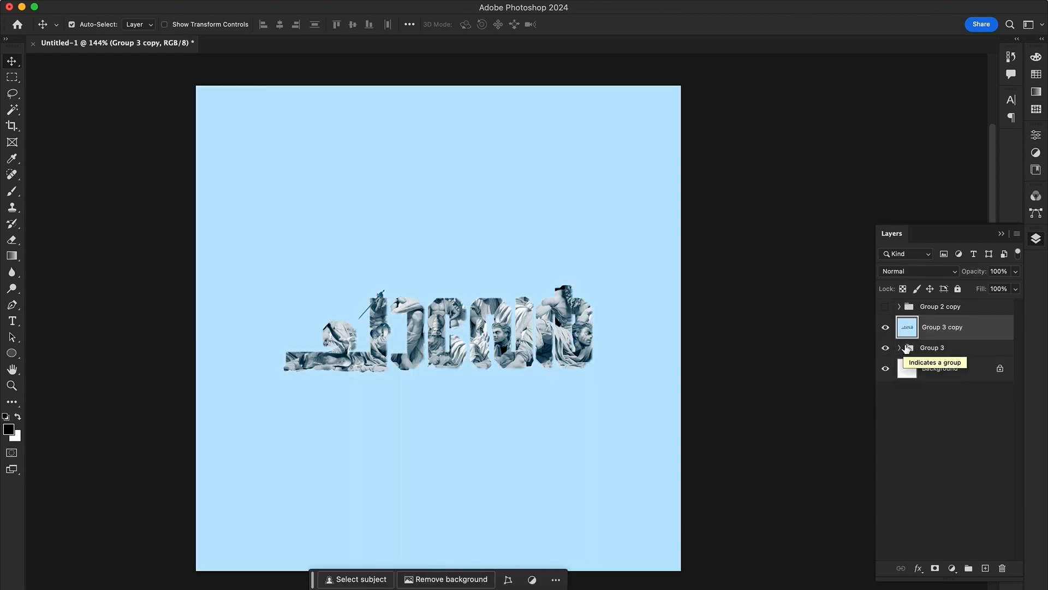
Select the merged copy's light blue background with the Magic Wand, delete it and deselect
key("w")
left_click(622, 366)
key("Delete")
key("super+d")
key("v")
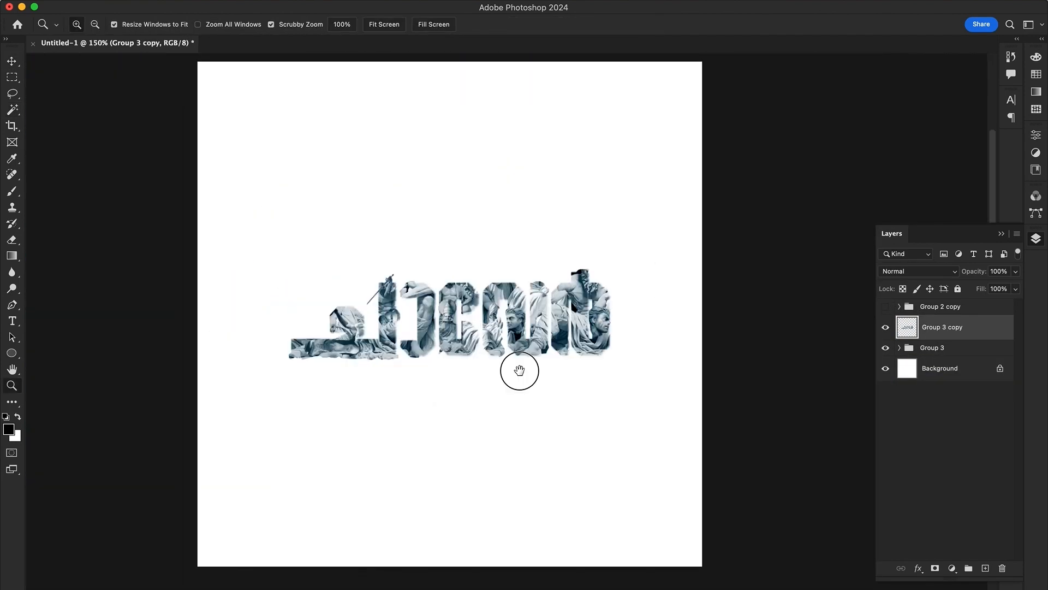
Add a black Multiply drop shadow to Group 3 copy with 38% opacity, 3 px distance and 16 px size
left_click(919, 568)
left_click(932, 585)
left_click_drag(688, 409, 694, 437)
left_click_drag(746, 371, 708, 372)
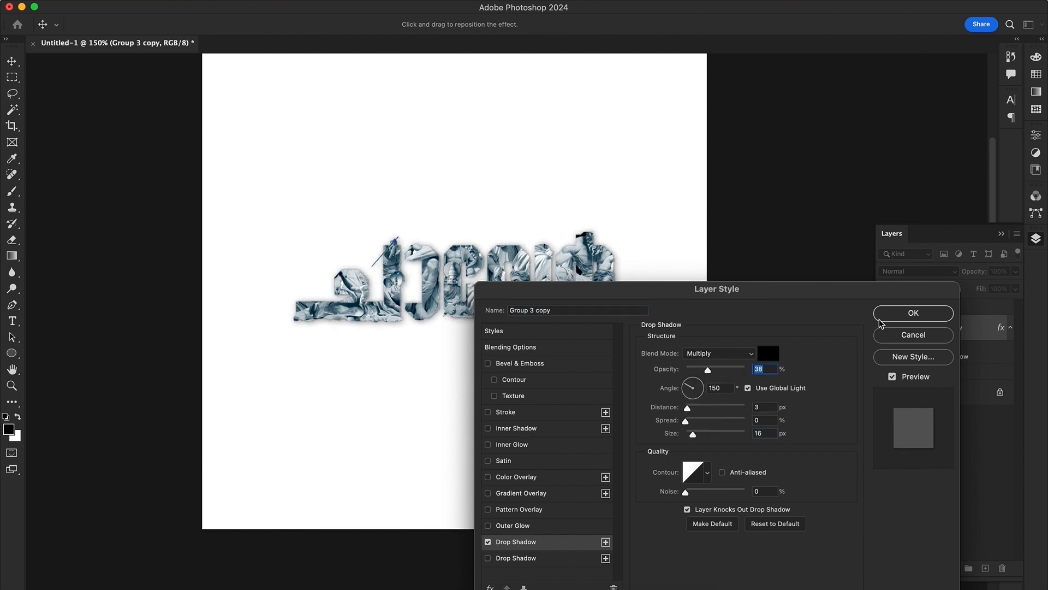
left_click(937, 317)
Select Group 2 copy, Group 3 copy and Group 3 together and nudge the title slightly up and left with Free Transform
key("z")
mouse_move(507, 377)
left_mouse_down()
mouse_move(480, 384)
mouse_move(493, 382)
left_mouse_up()
left_click(972, 312)
left_click(948, 372, "shift")
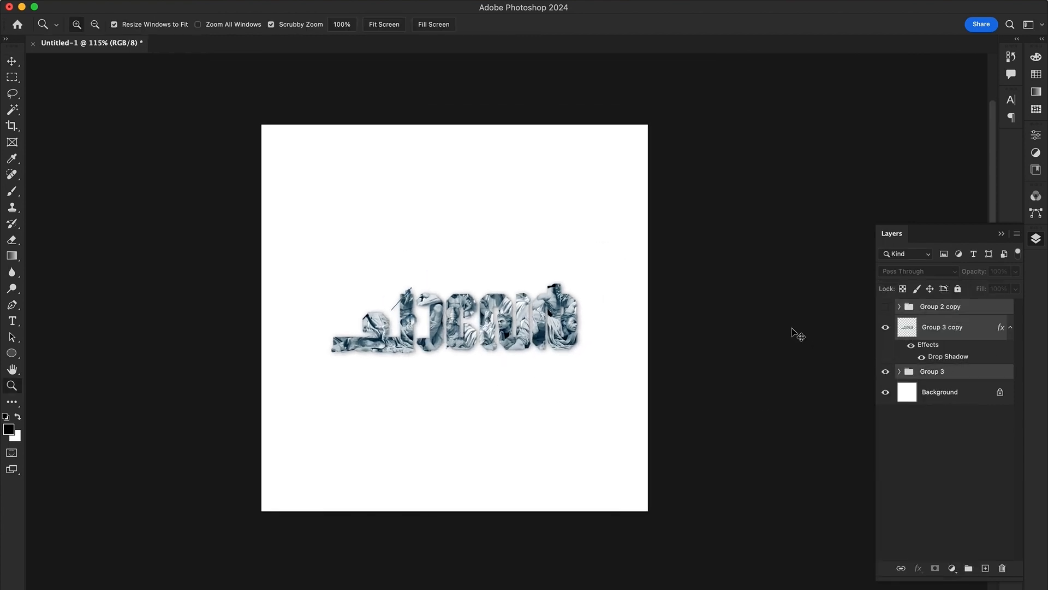
key("super+t")
left_click_drag(609, 335, 602, 325)
key("Return")
key("v")
left_click(727, 362)
Hide the Background layer and Group 3, and save the document as chaver.psd with Maximize Compatibility on
left_click(886, 391)
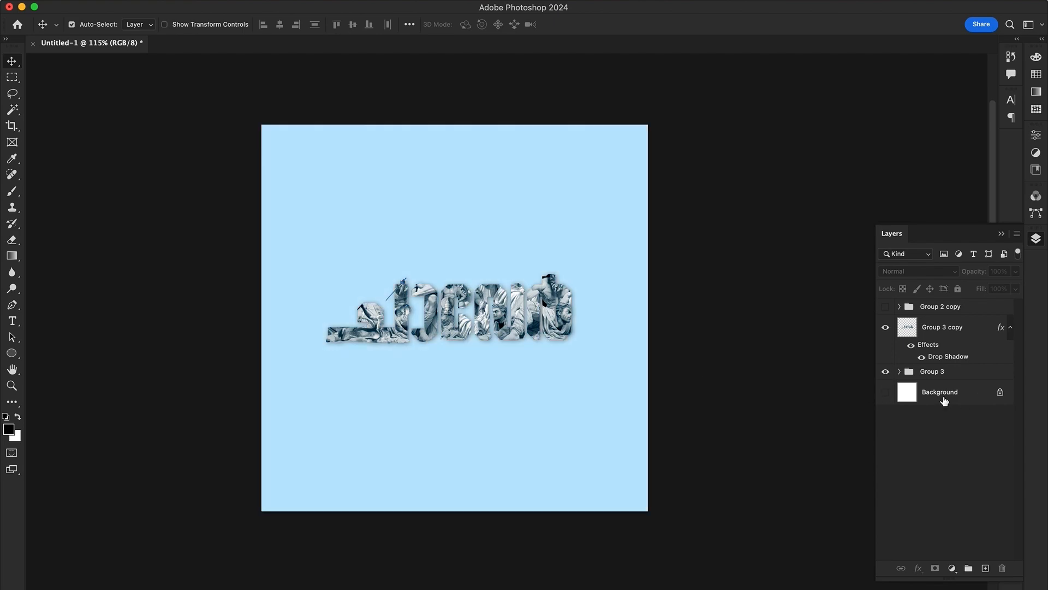
left_click(886, 372)
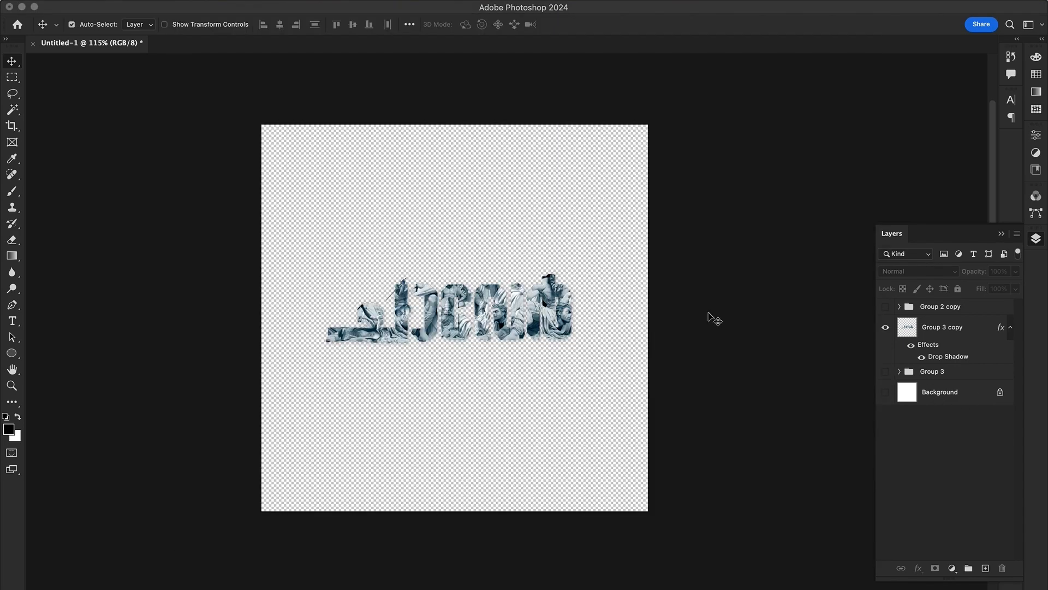
key("super+s")
type("chaver.psd")
key("Return")
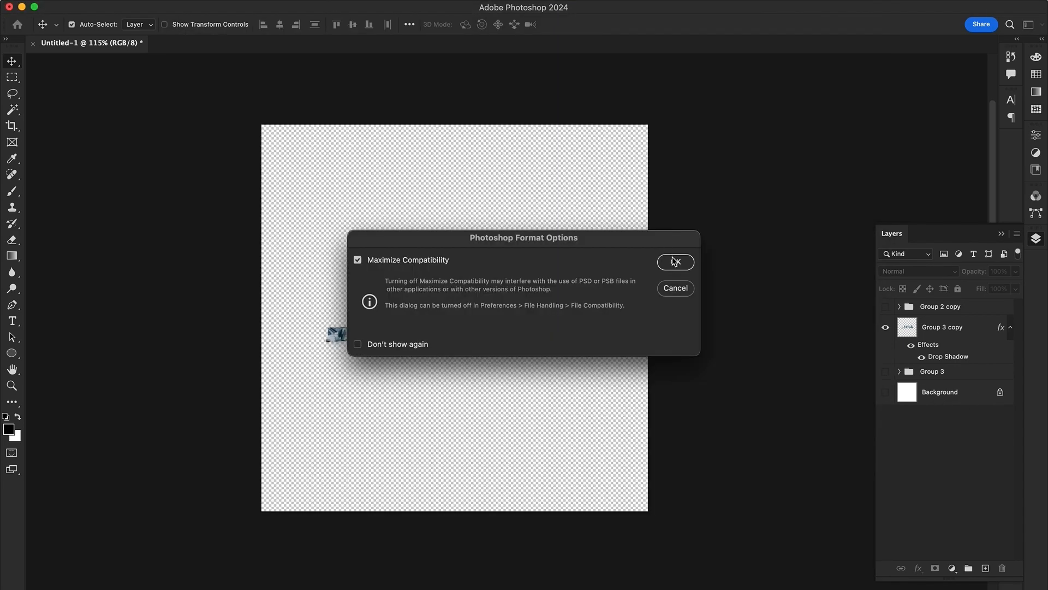
key("Return")
Crop the canvas closely around the title and save a copy of the image as chaver copy
key("c")
left_click_drag(320, 263, 590, 369)
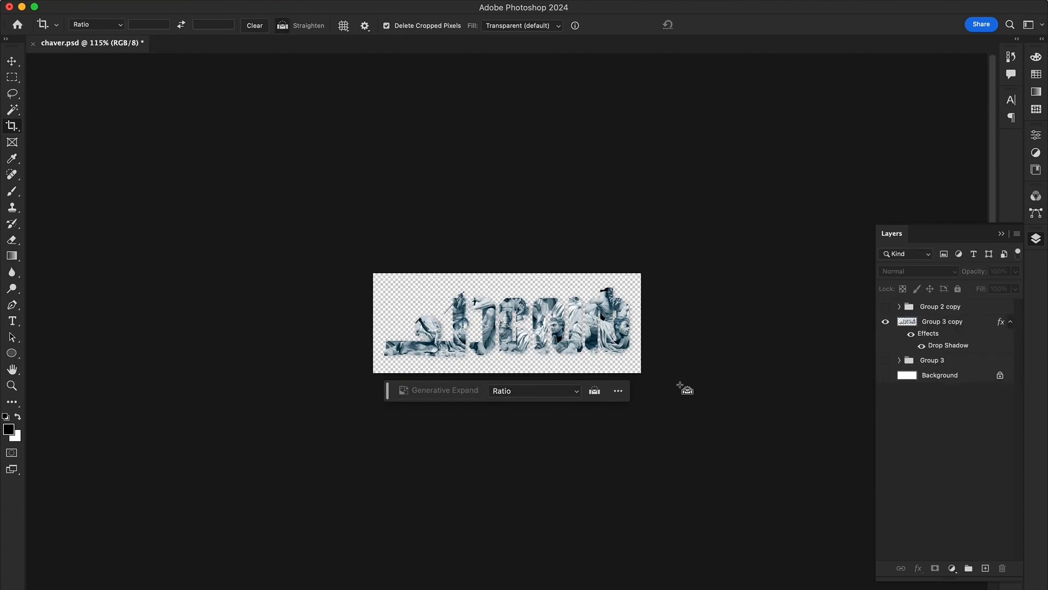
key("super+alt+s")
left_click(527, 397)
left_click(528, 459)
left_click(819, 524)
key("Return")
Open tshirt mockup.psd from the video-18 folder in Finder and open its Rectangle 1 smart object for editing
left_click(337, 580)
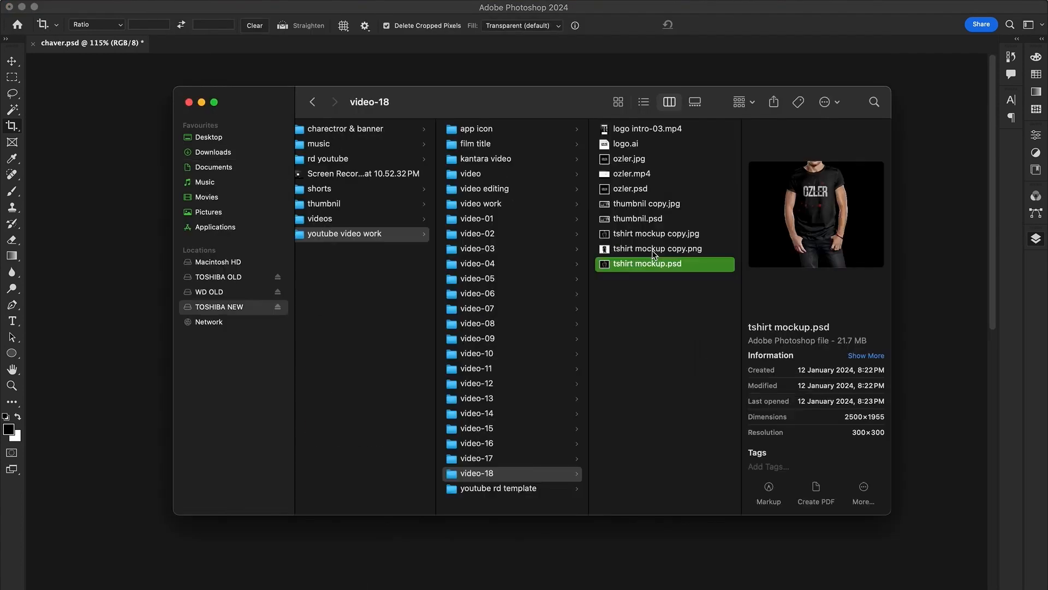
double_click(611, 269)
key("v")
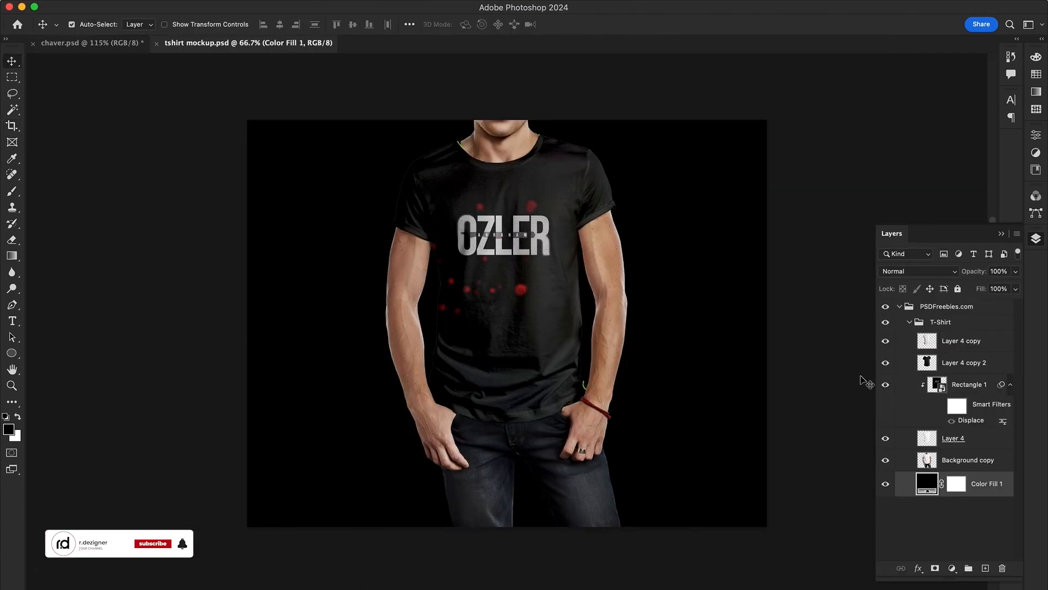
double_click(935, 385)
Close the chaver.psd document, keeping the T-shirt mockup and Rectangle 1.psb open
left_click(250, 43)
key("ctrl+Tab")
key("ctrl+Tab")
key("super+w")
left_click(526, 269)
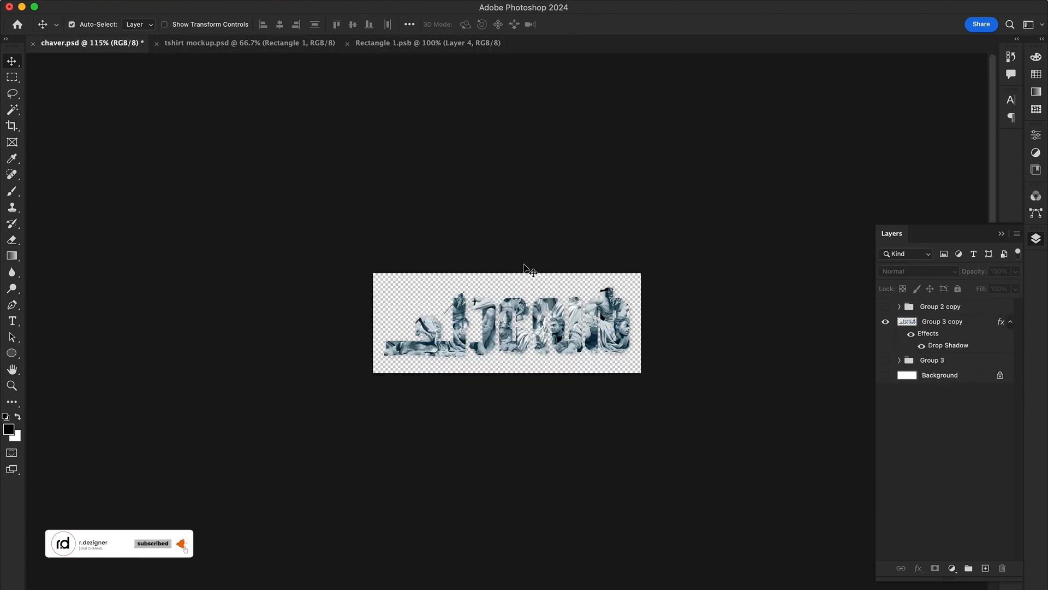
key("super+w")
left_click(525, 244)
Place the chaver copy image from Finder's Downloads folder into Rectangle 1.psb and bring it to the top of the layer stack
left_click(347, 587)
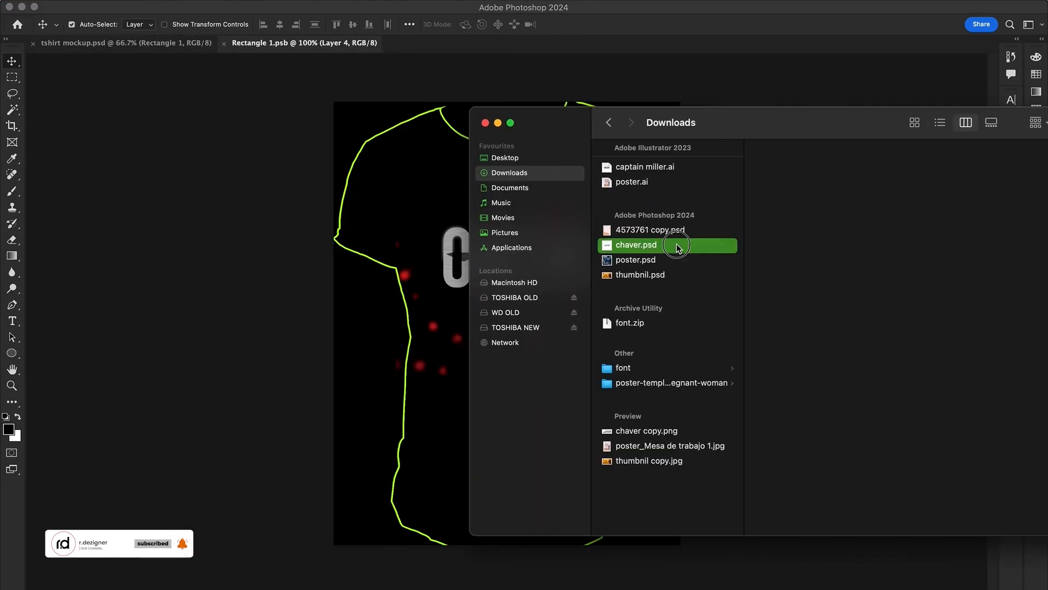
left_click(633, 428)
left_click_drag(632, 428, 621, 261)
key("Return")
key("super+shift+bracketright")
Position the placed title across the T-shirt's chest with Free Transform and delete the old OZLER artwork layer
key("super+t")
left_click_drag(631, 209, 605, 219)
key("Return")
left_click(931, 362)
key("Delete")
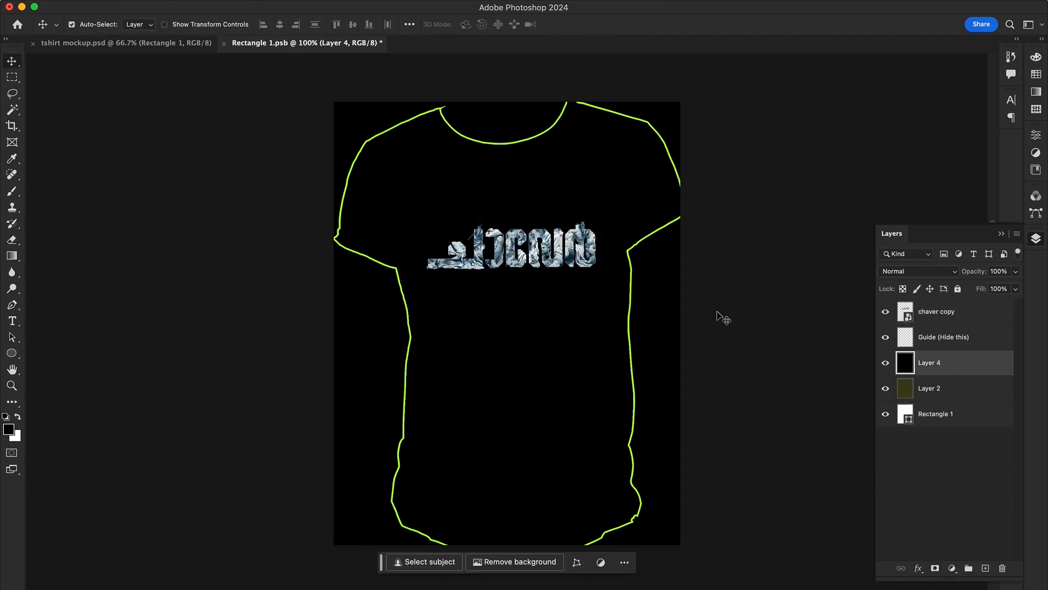
Save the edited Rectangle 1.psb to update the T-shirt mockup and close it
key("super+s")
key("Return")
key("super+w")
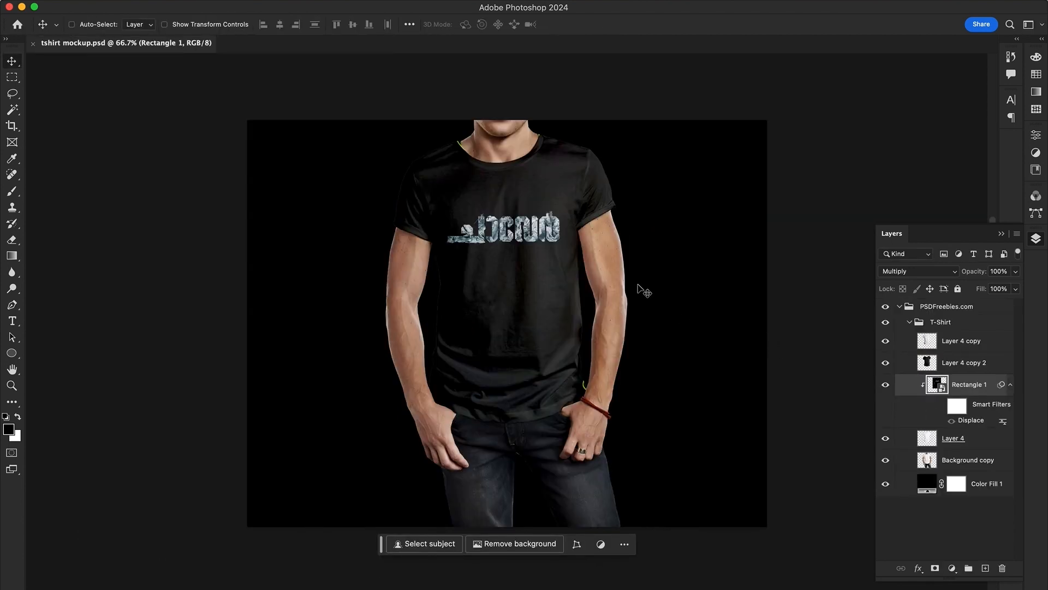
Save a copy of the T-shirt mockup in Downloads, close the mockup document and minimize the window
key("super+shift+s")
key("Return")
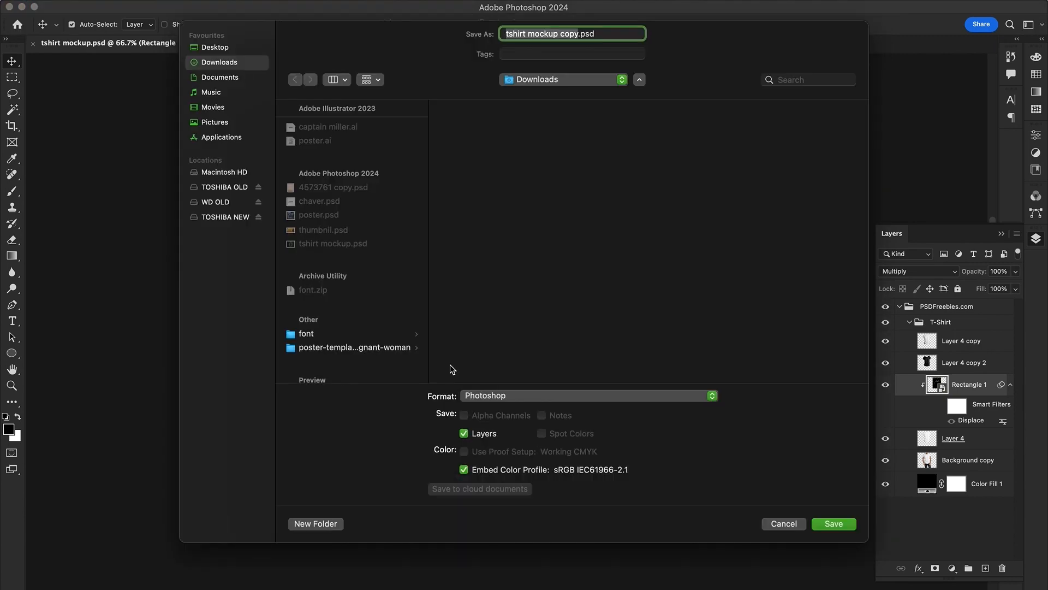
left_click(486, 396)
left_click(486, 486)
left_click(826, 518)
left_click(604, 156)
key("super+w")
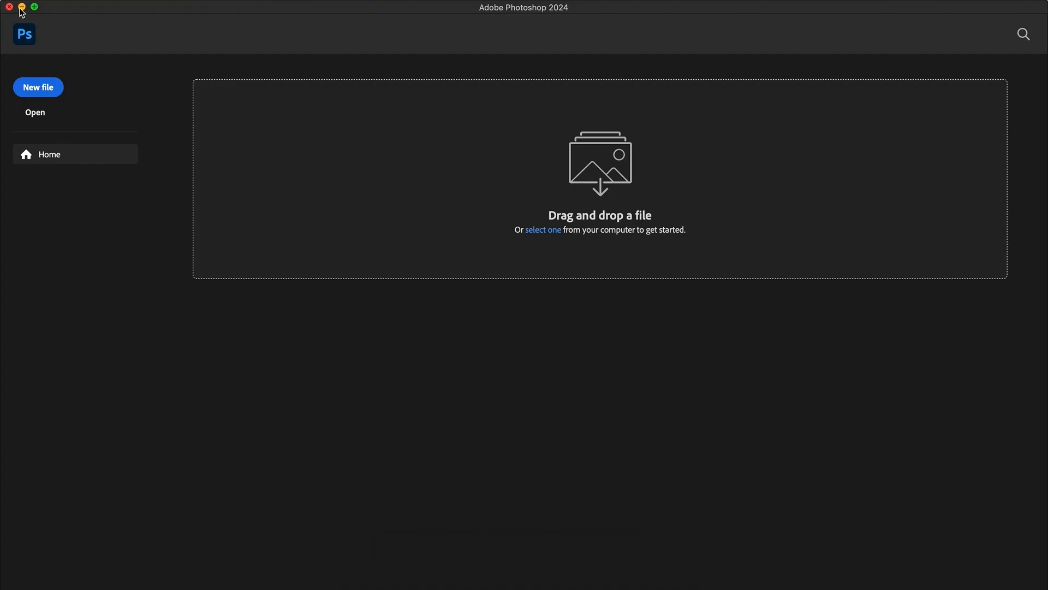
left_click(21, 7)
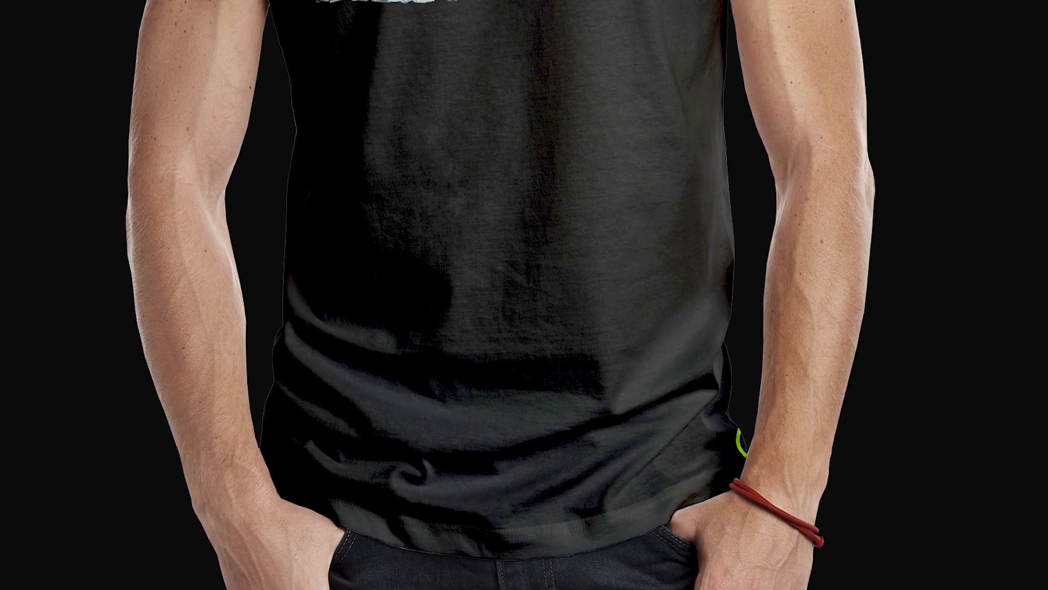